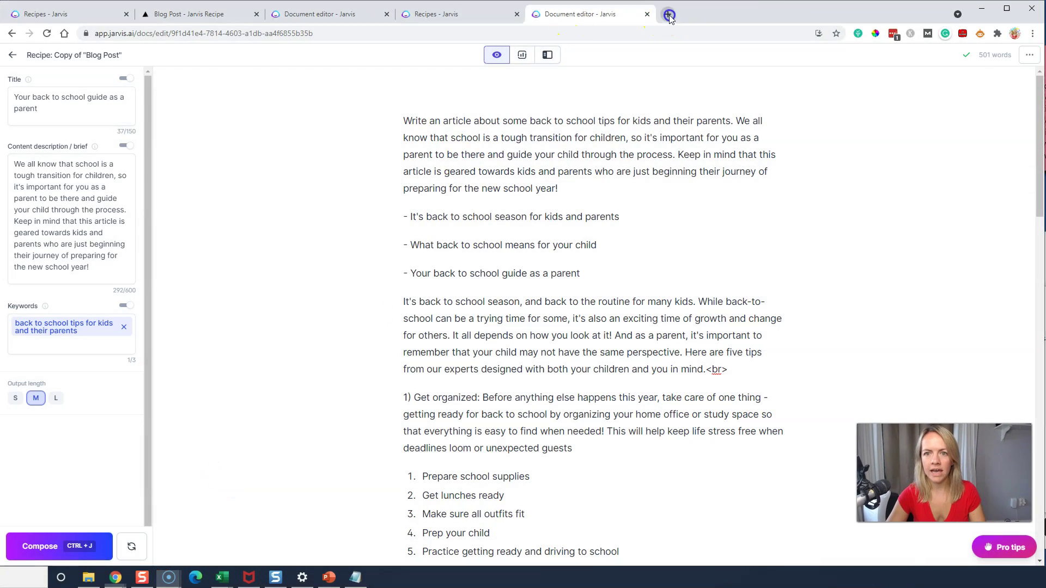
- Open jarvis.ai in a new browser tab, log in, and go to the Recipes page
click(668, 13)
text(jarvis.ai)
key(Return)
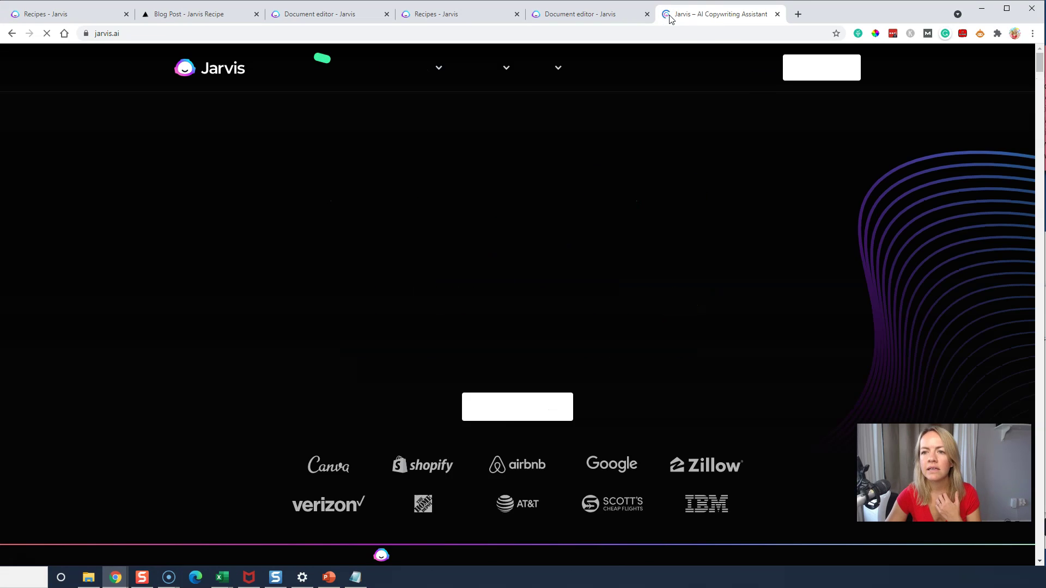
click(758, 69)
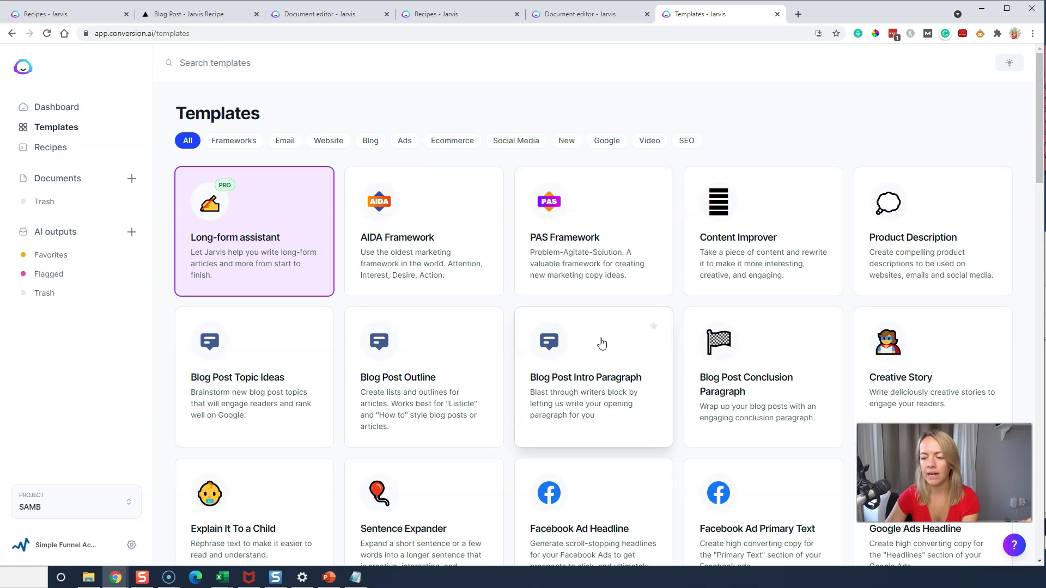
click(607, 339)
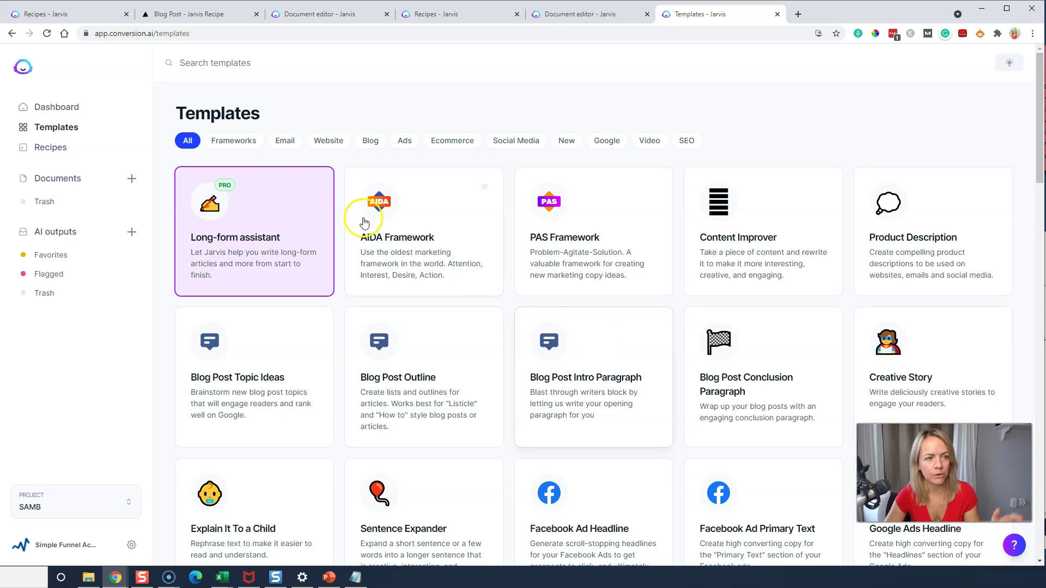
click(66, 155)
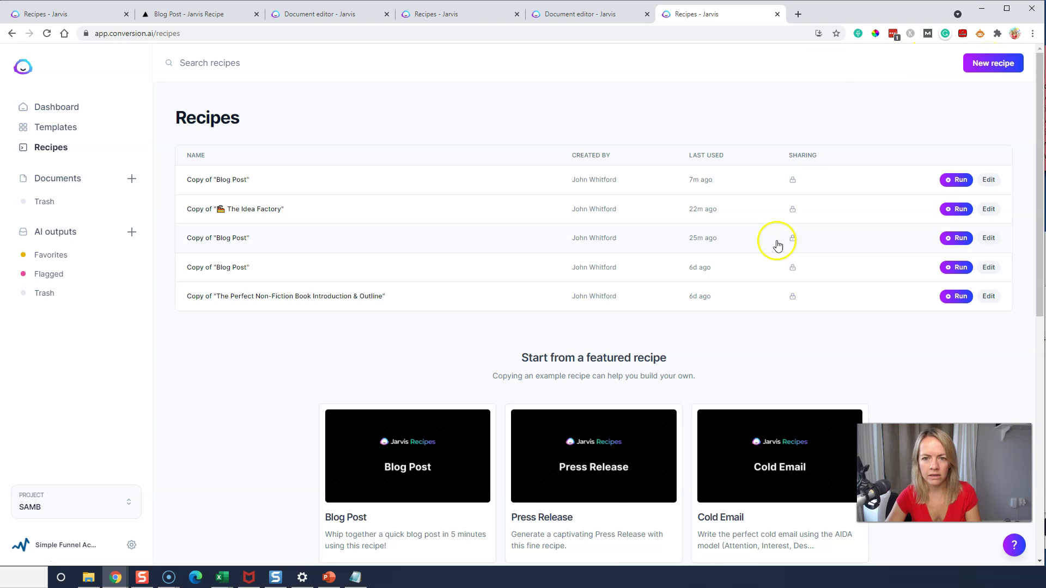
- Scroll to the featured recipes and open the Blog Post recipe card
scroll(302, 342, down, 3)
scroll(304, 343, down, 2)
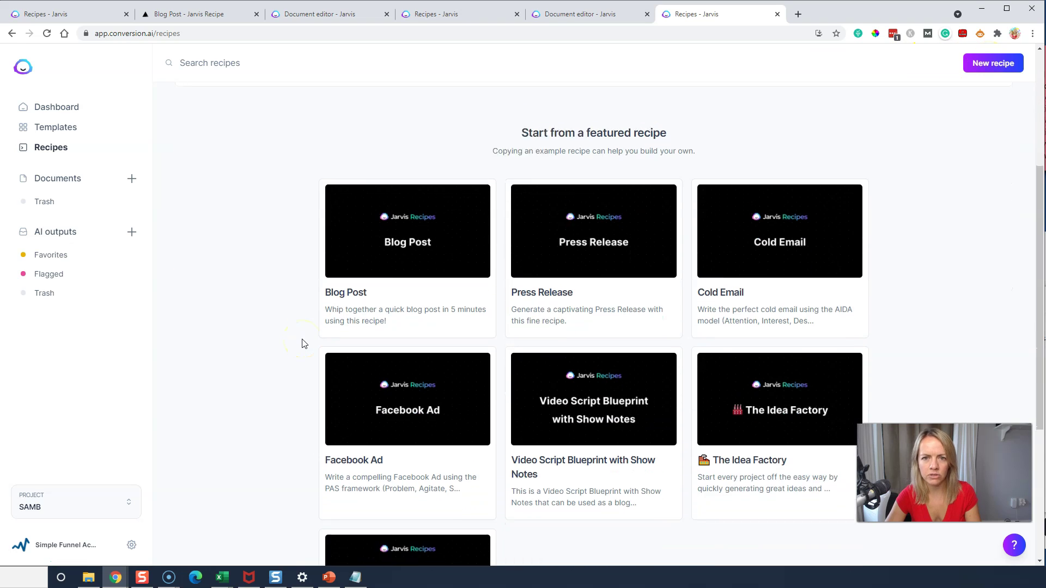
scroll(305, 344, up, 1)
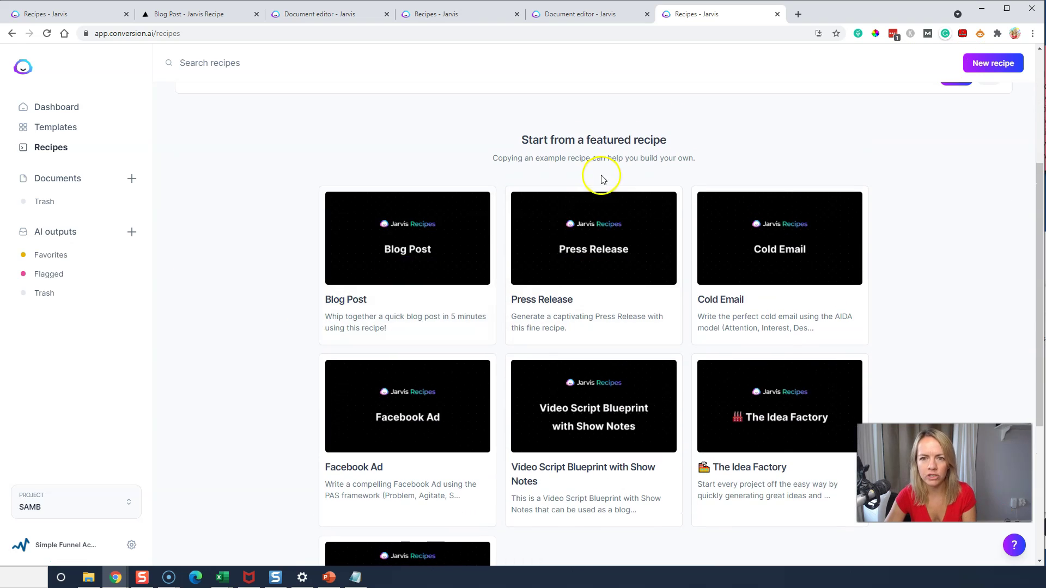
mouse_move(463, 250)
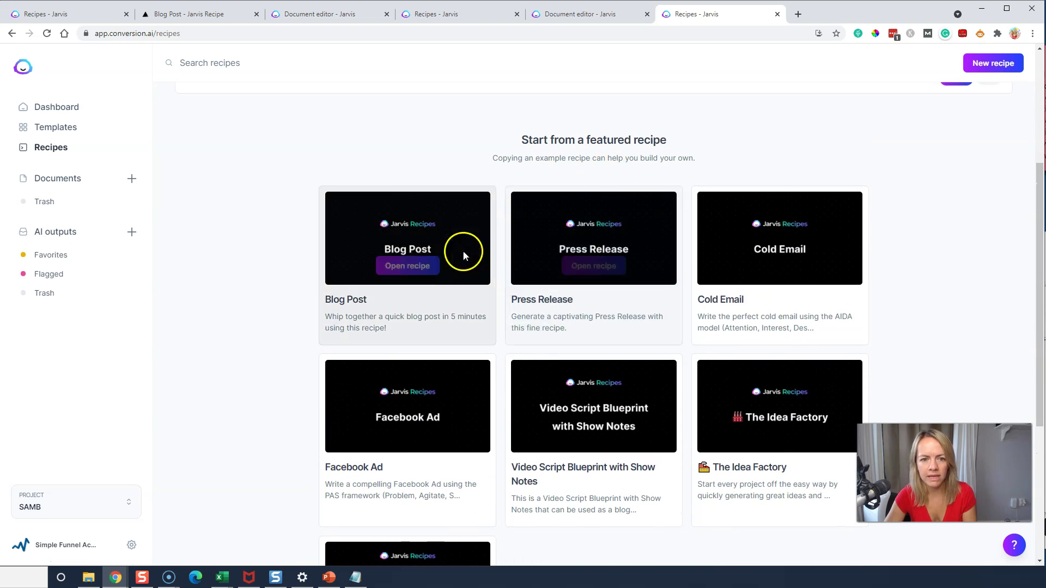
click(419, 272)
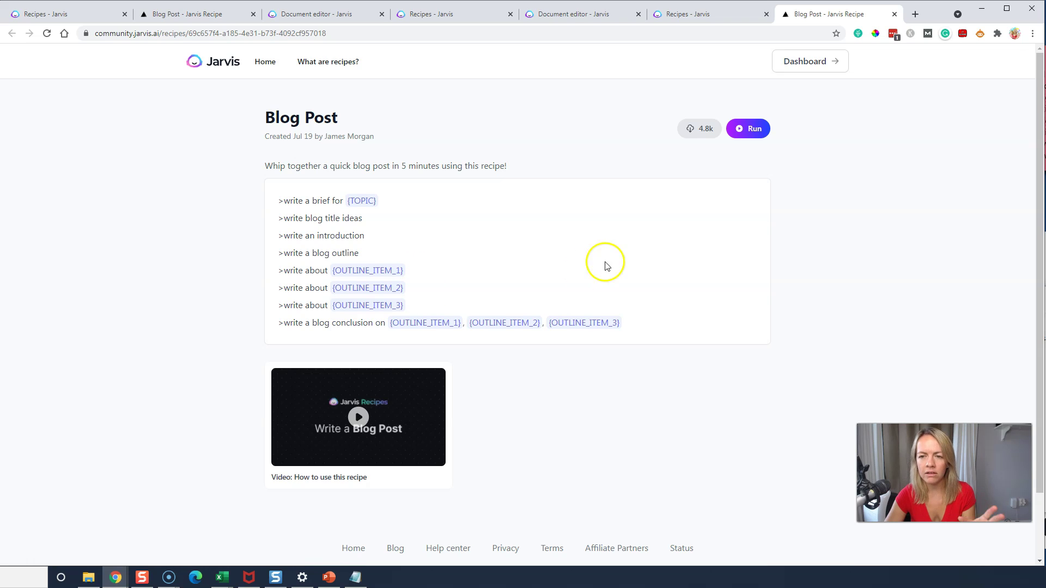
- Run the Blog Post recipe into a new document and briefly view the Pro tips
click(754, 139)
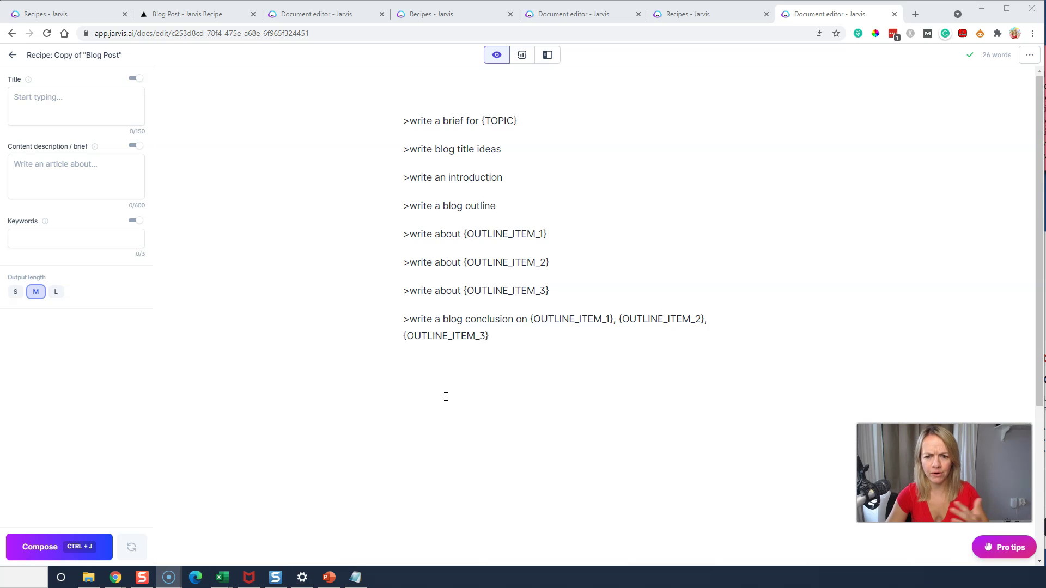
click(592, 132)
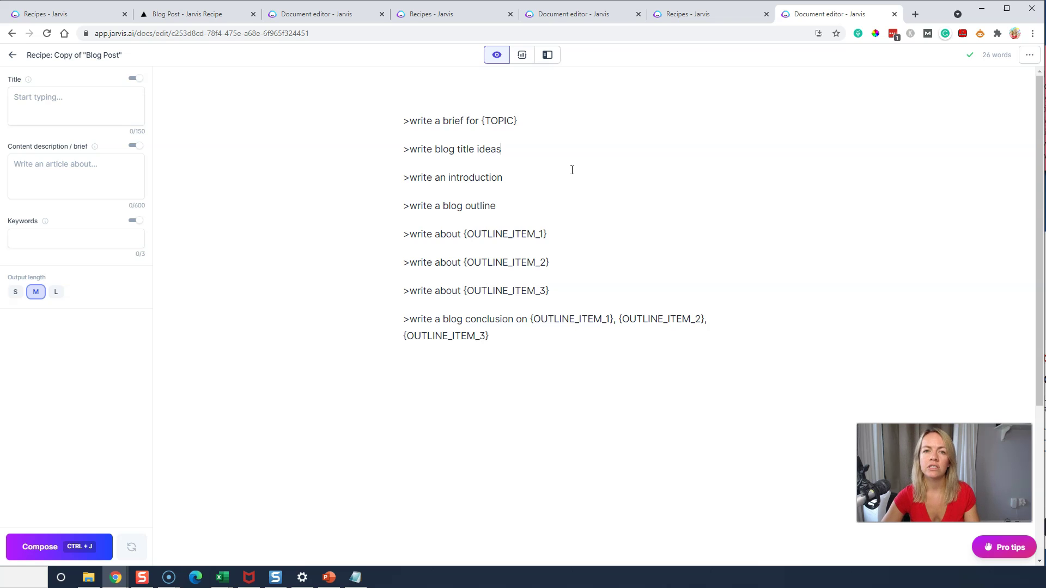
click(998, 547)
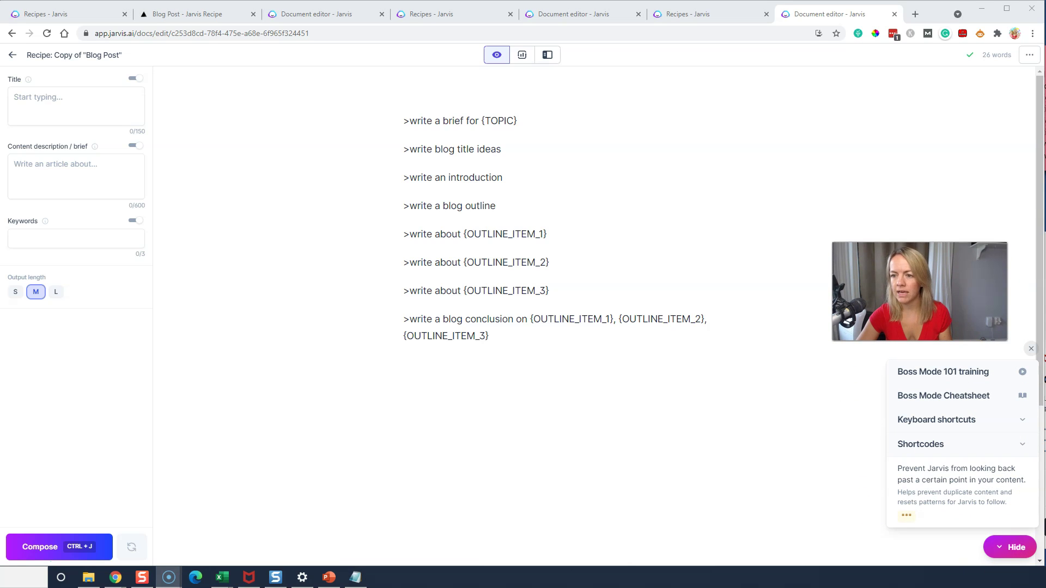
click(1008, 547)
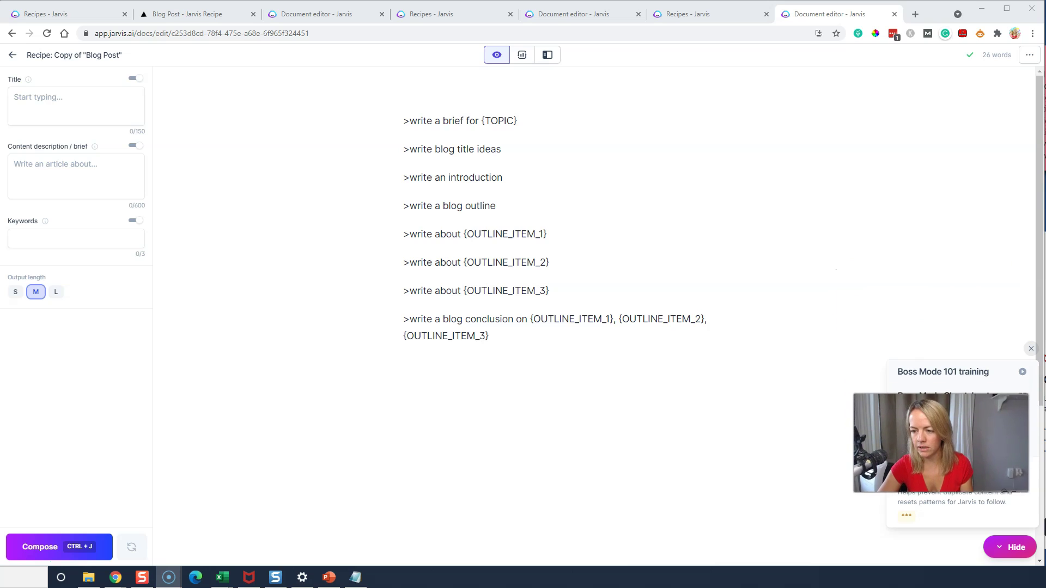
- Replace the {TOPIC} placeholder with the back-to-school topic and generate the brief
click(510, 119)
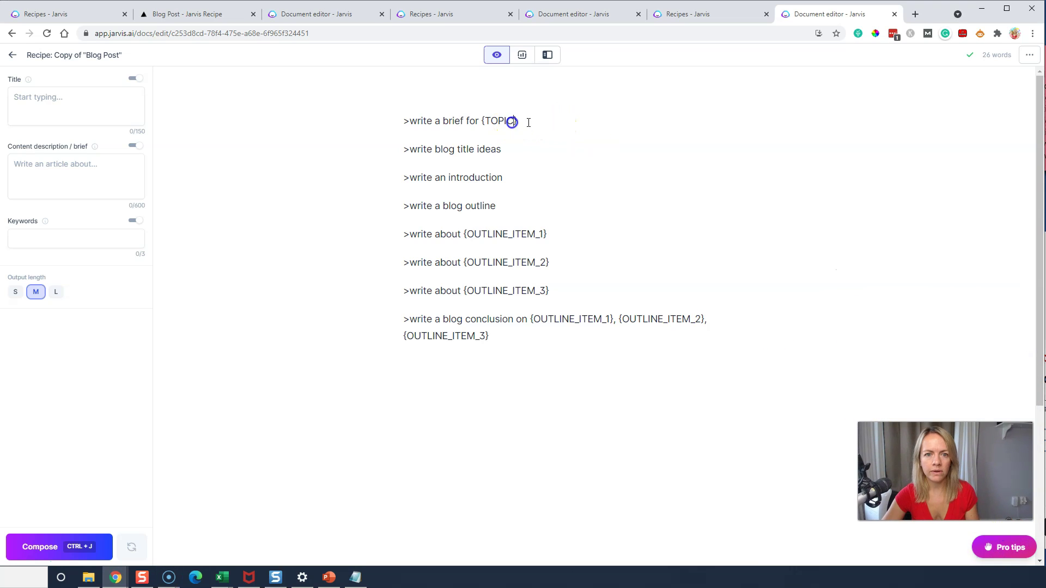
drag(547, 120, 481, 120)
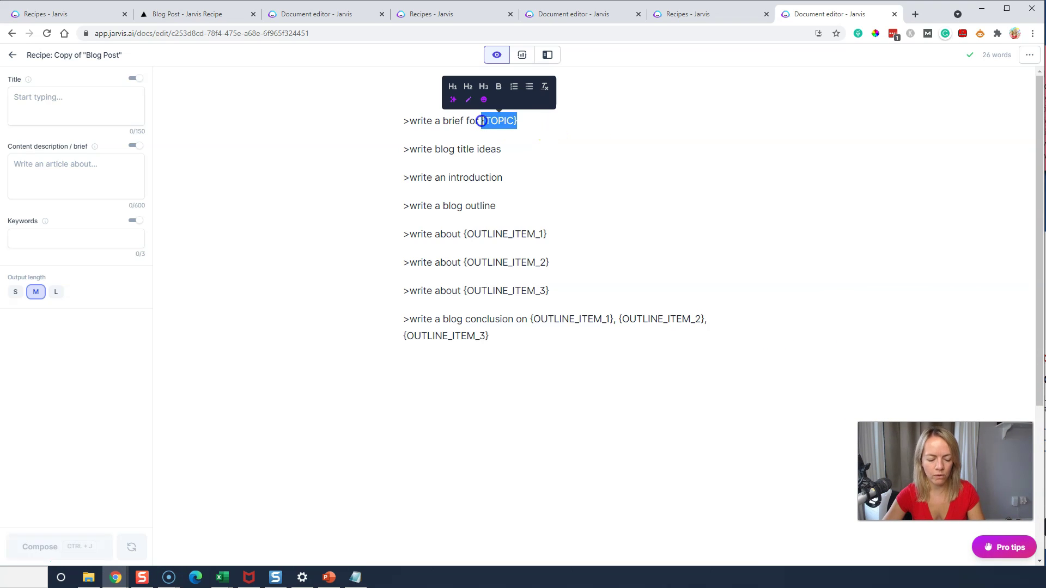
text(back to school tips for kids and their parents)
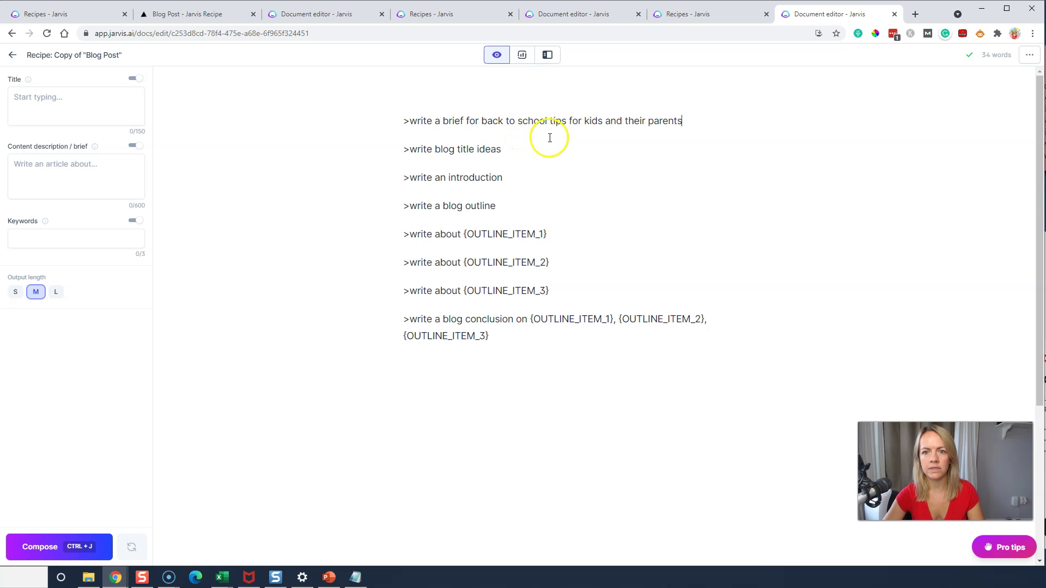
key(ctrl+j)
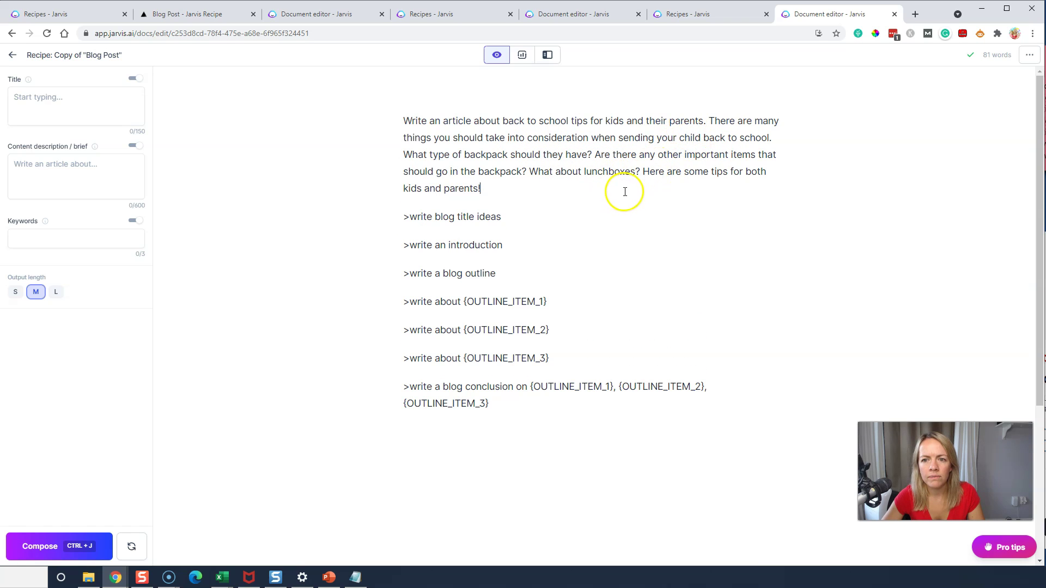
- Copy the generated brief paragraph into the Content description / brief field
drag(532, 189, 607, 165)
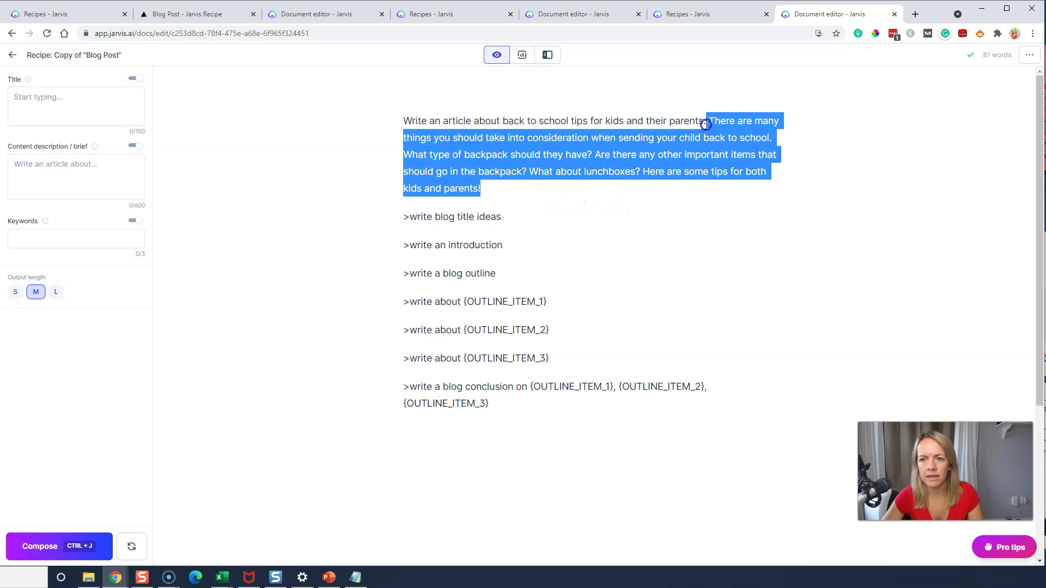
drag(706, 124, 400, 115)
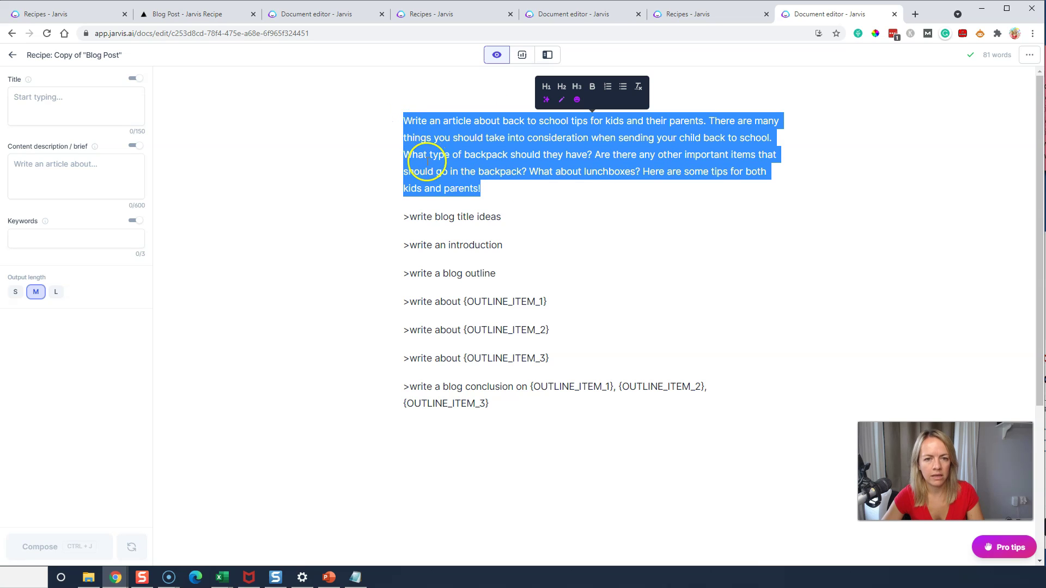
key(ctrl+c)
click(48, 167)
key(ctrl+v)
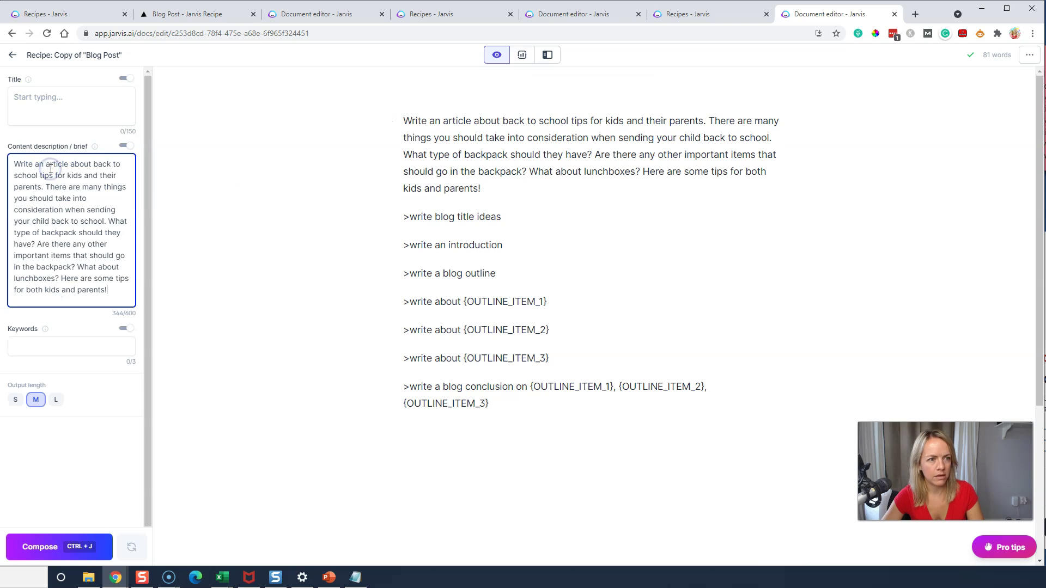
click(77, 101)
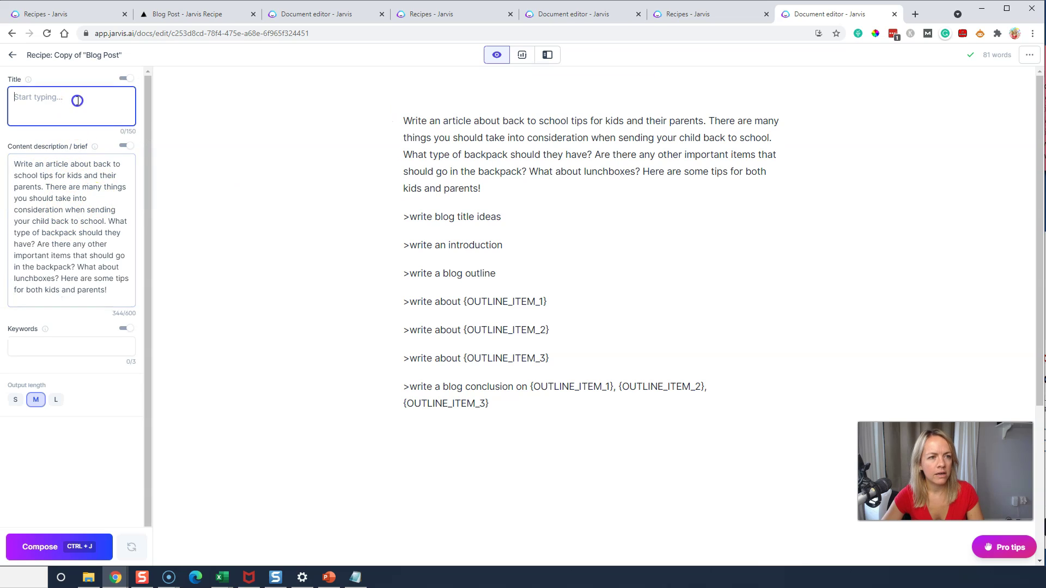
- Add 'back to school tips for kids and parents' to the title ideas command, generate, then undo
click(507, 212)
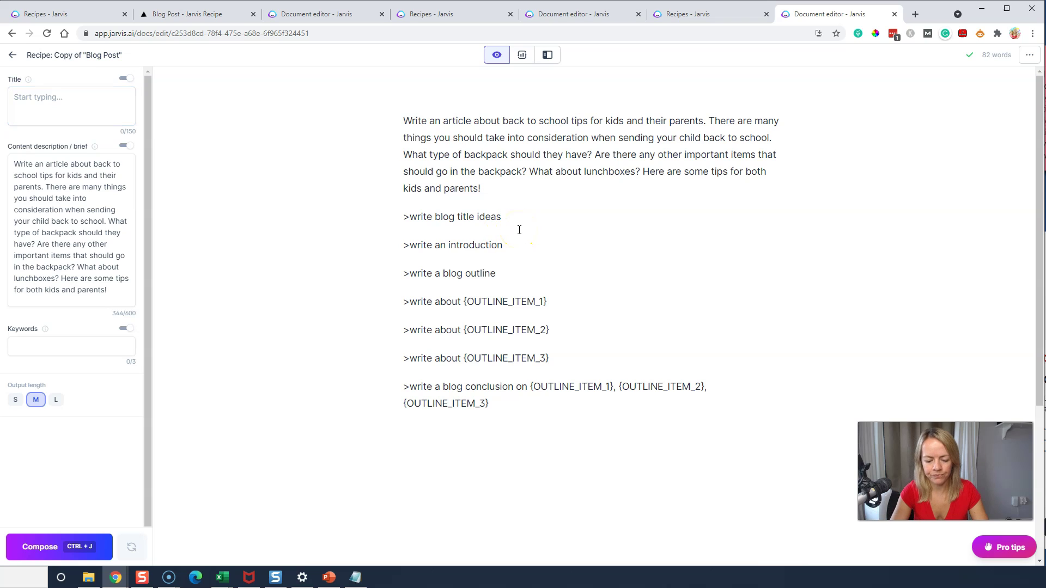
text(back to school tips for kids and parents)
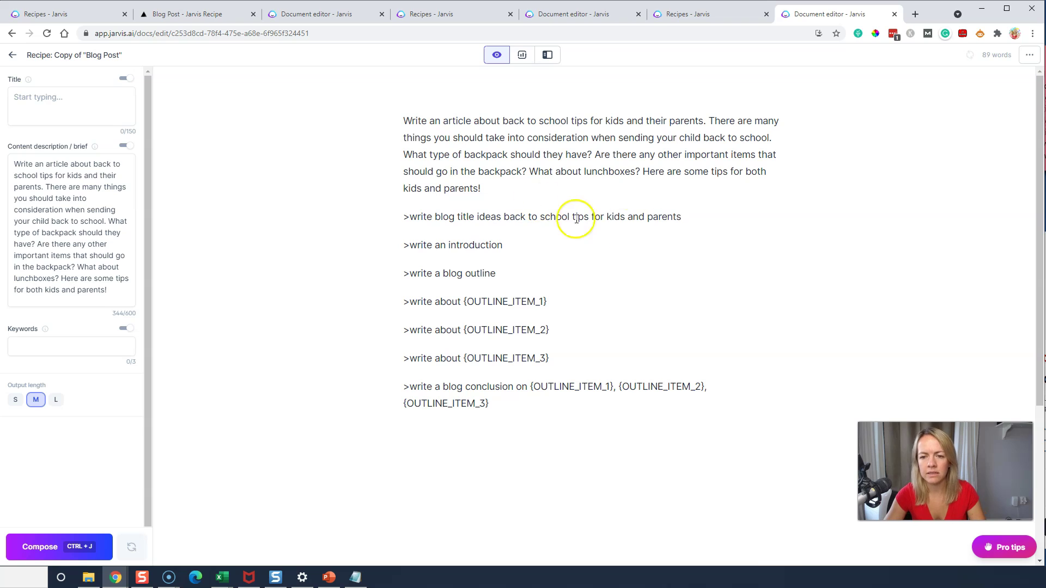
drag(682, 218, 504, 221)
click(694, 219)
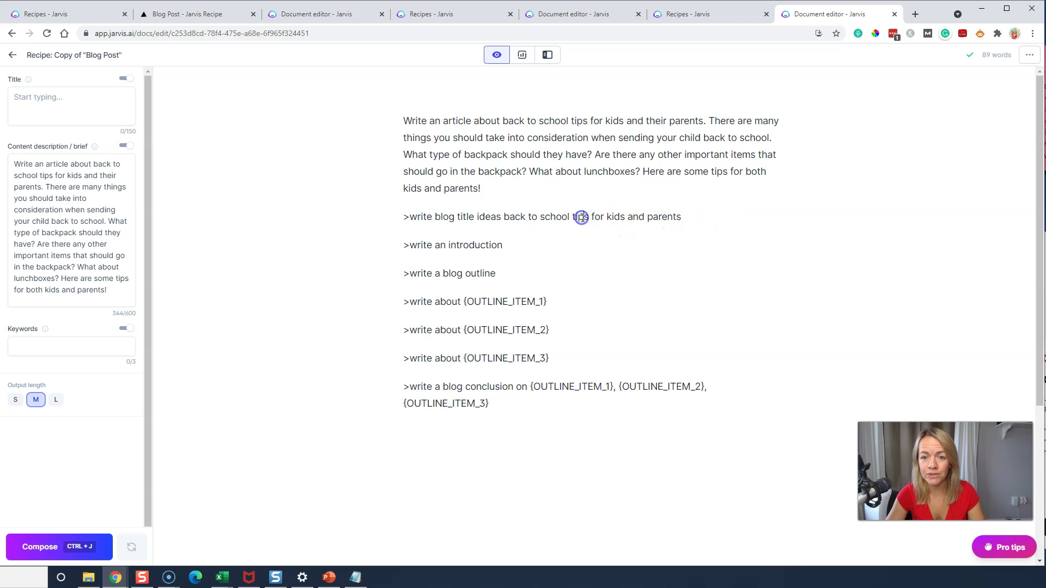
click(533, 216)
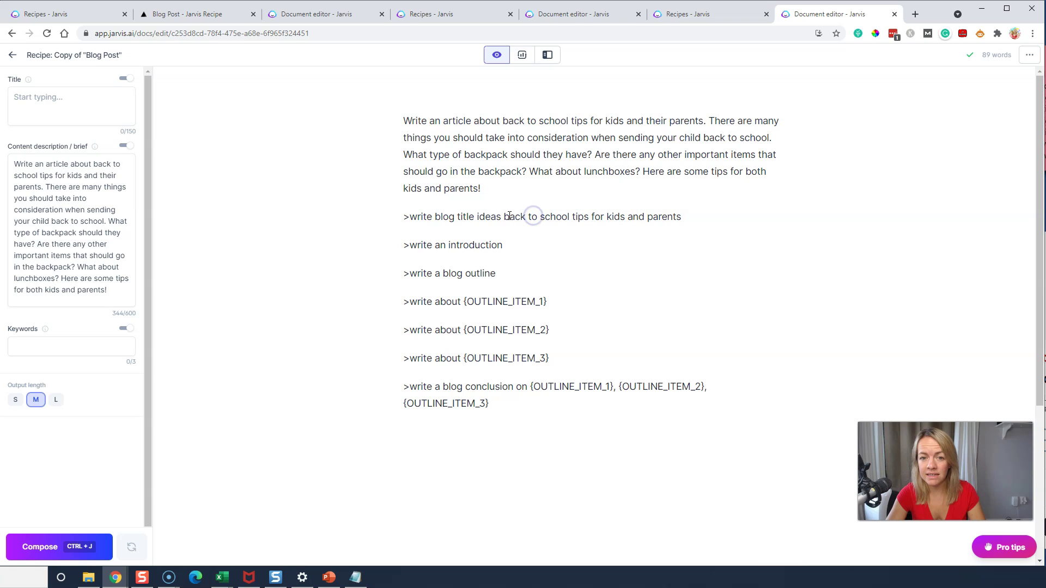
drag(504, 217, 412, 217)
click(606, 216)
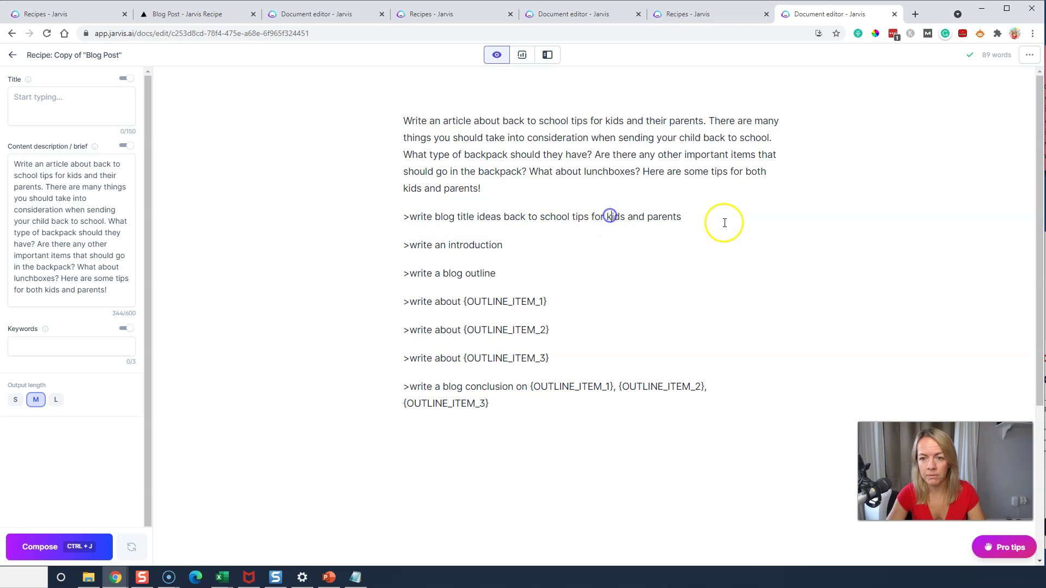
click(722, 217)
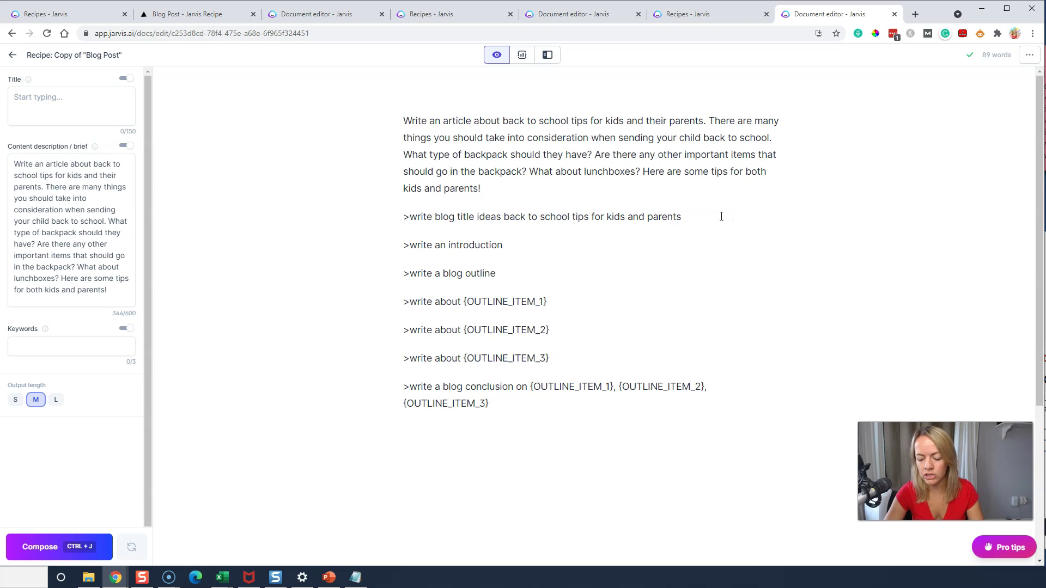
key(ctrl+j)
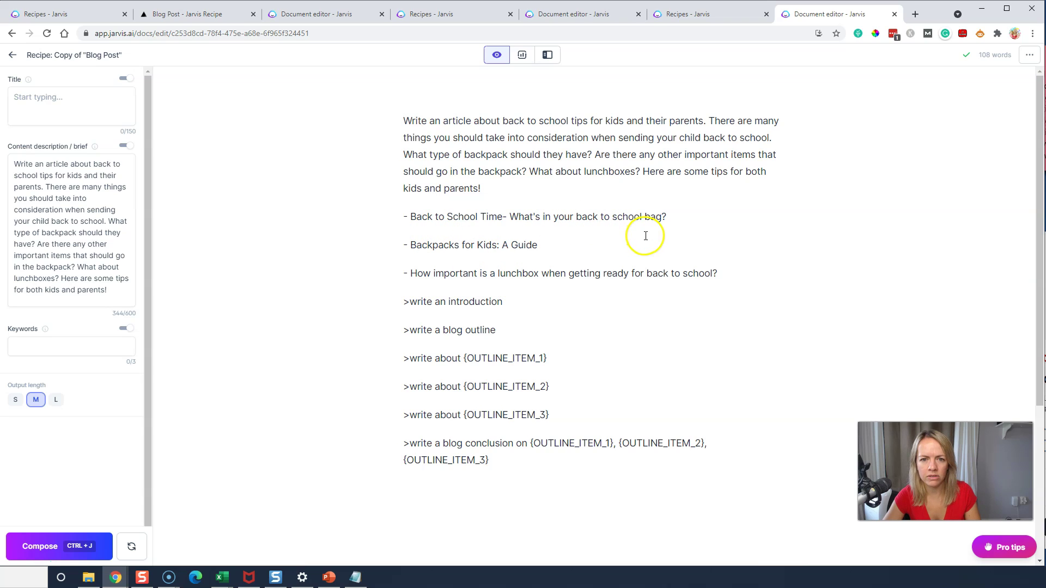
key(ctrl+z)
key(ctrl+z)
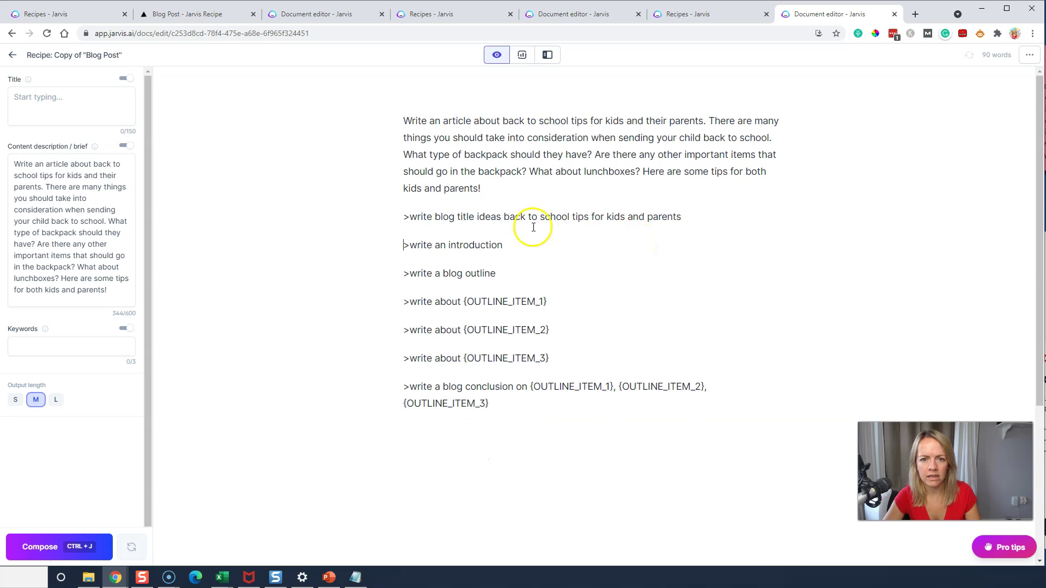
click(530, 222)
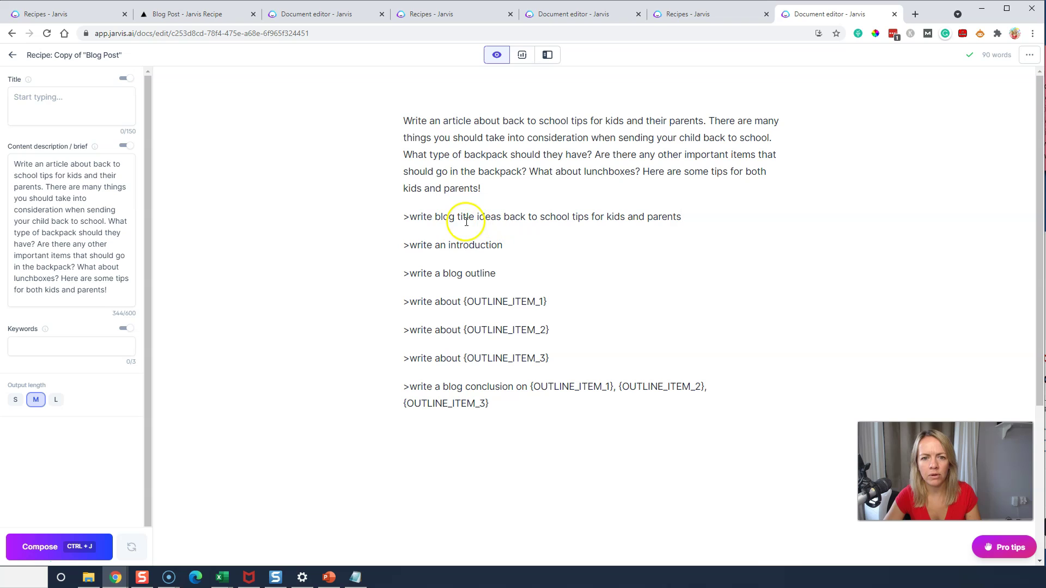
- Insert 'for' into the title command, regenerate three title ideas, and select the first one
click(502, 217)
text(for)
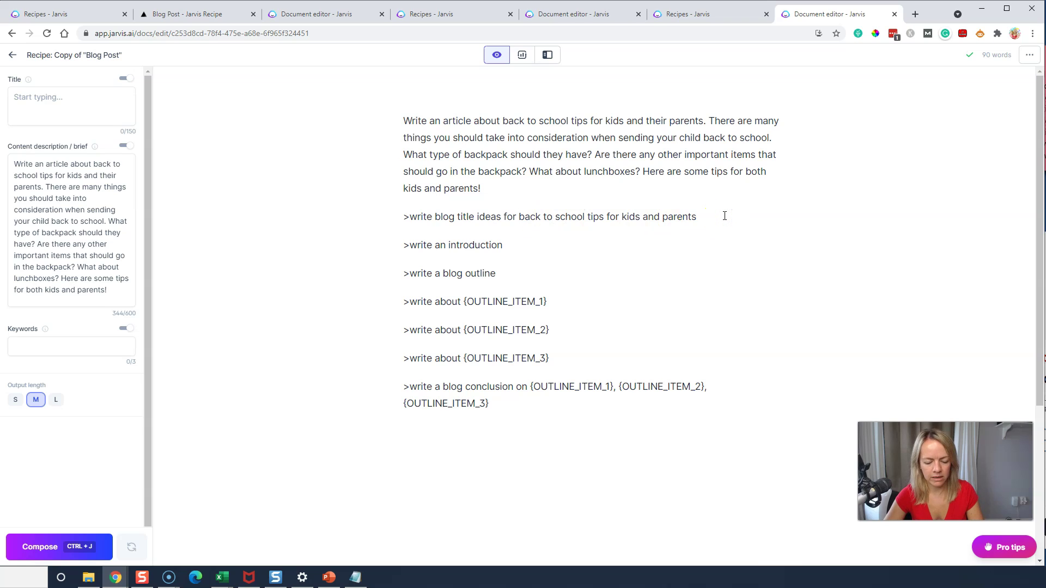
key(ctrl+j)
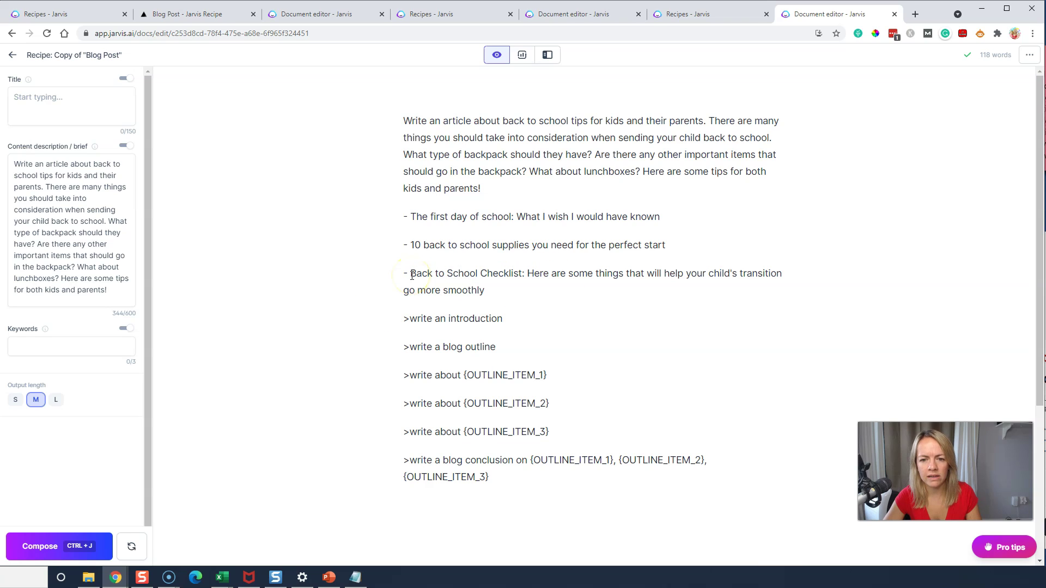
drag(412, 275, 418, 275)
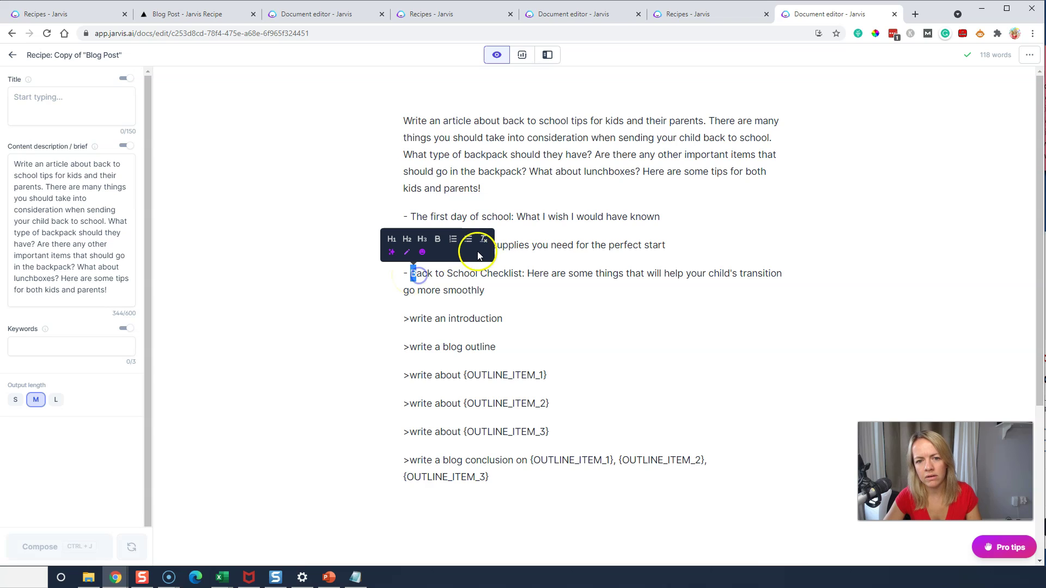
click(534, 245)
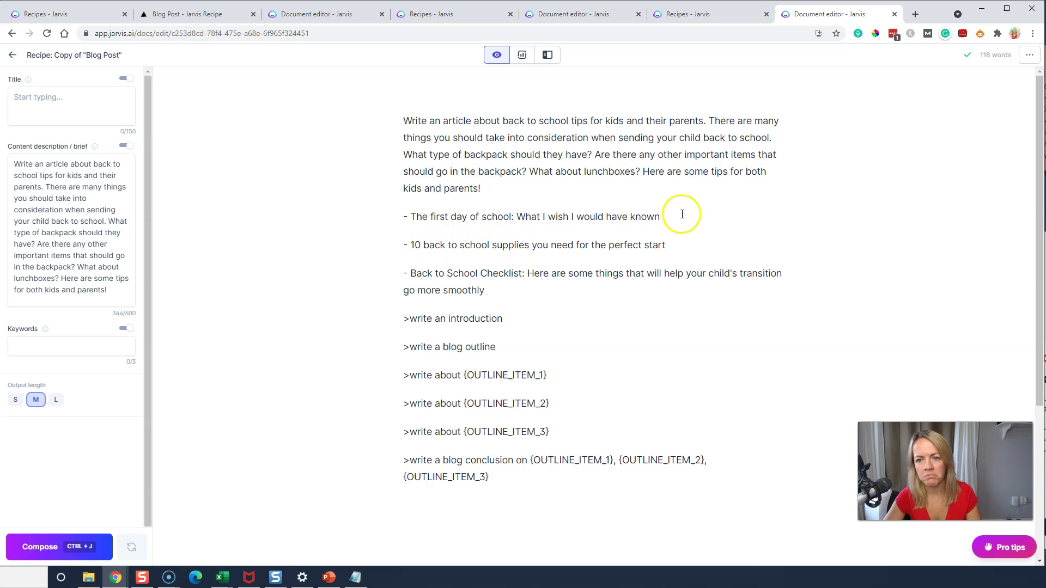
drag(680, 215, 412, 212)
- Make the first title idea the post title and delete the three title ideas
key(ctrl+c)
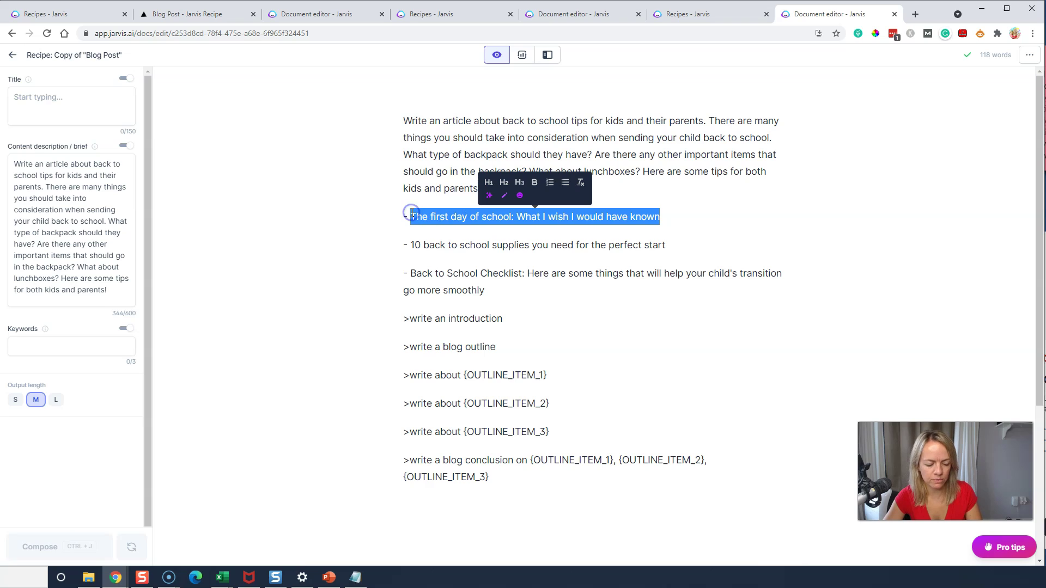
click(61, 103)
key(ctrl+v)
drag(498, 290, 404, 217)
key(BackSpace)
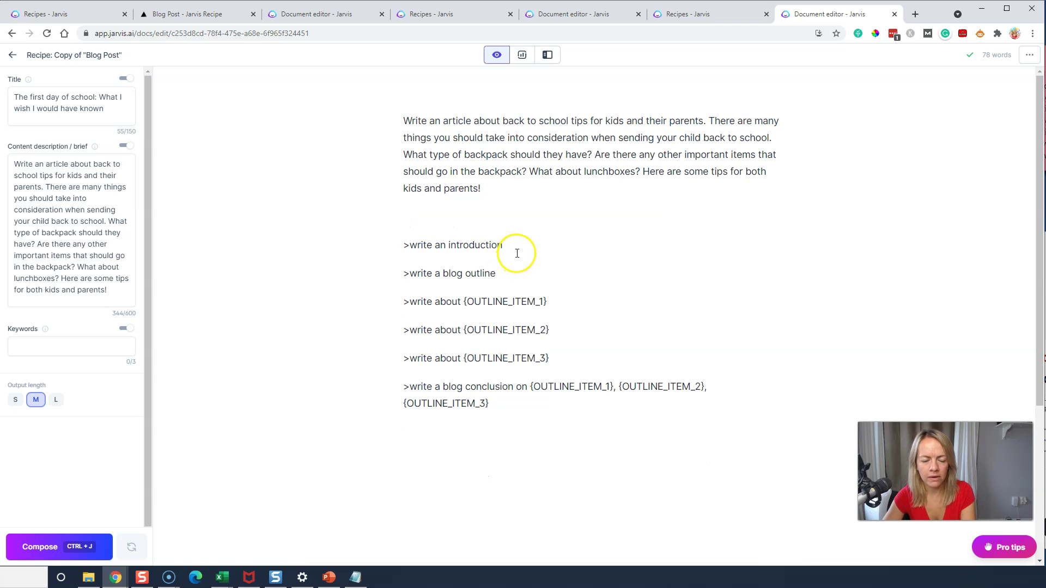
- Extend the intro command with the kids-and-parents topic, generate it, and remove the extra paragraph
click(514, 243)
text(for b)
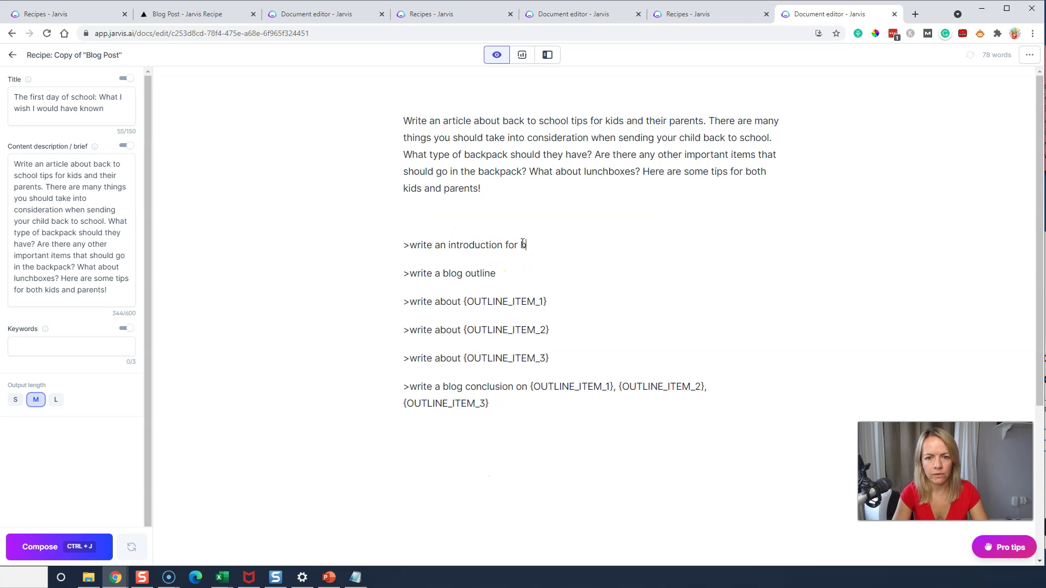
text(ack to school tips for kidss)
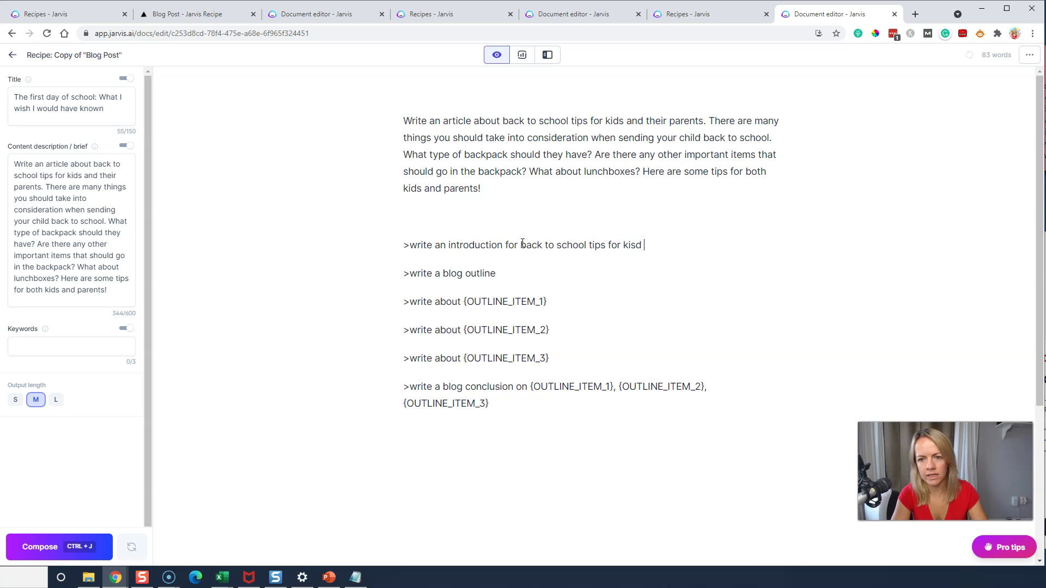
key(BackSpace)
key(BackSpace)
key(BackSpace)
text(ds and parents)
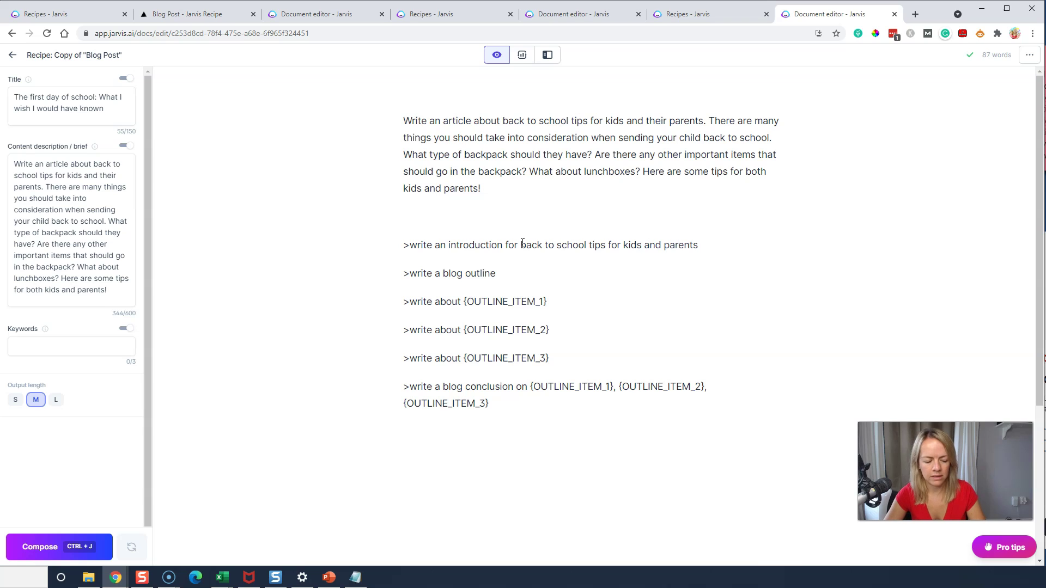
key(ctrl+j)
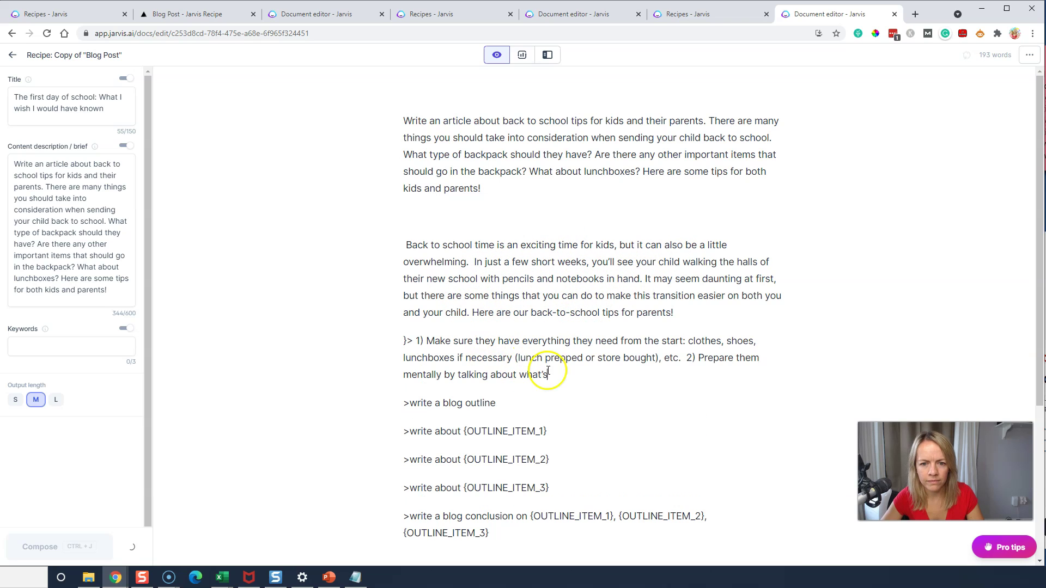
click(461, 211)
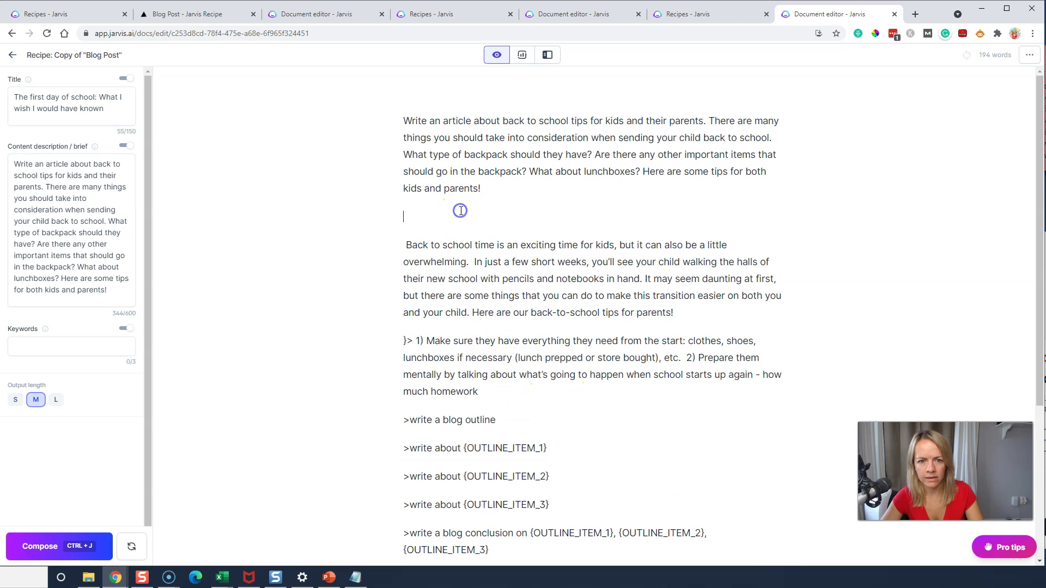
key(Delete)
key(Delete)
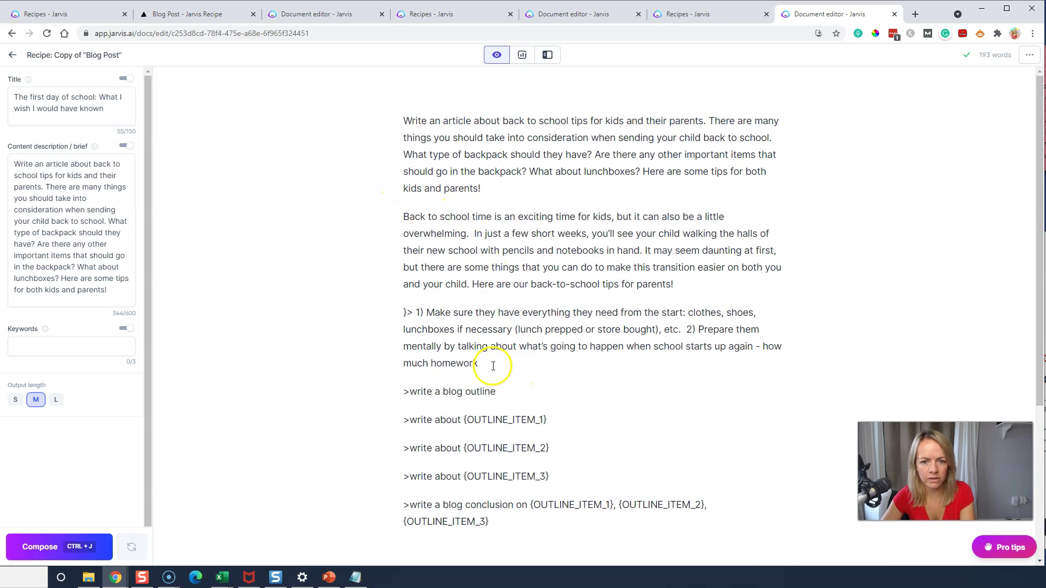
drag(482, 363, 403, 314)
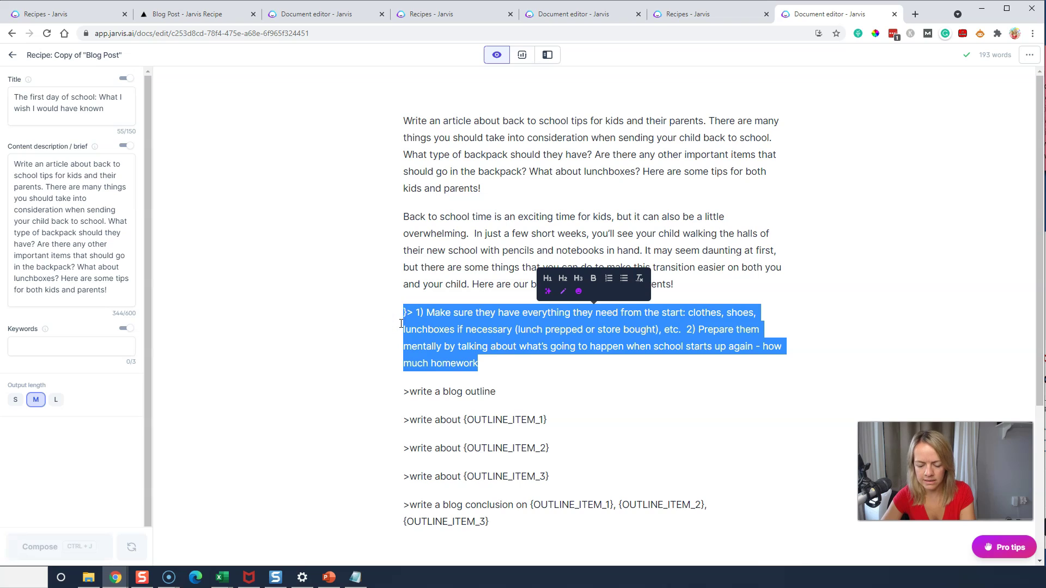
key(BackSpace)
click(524, 338)
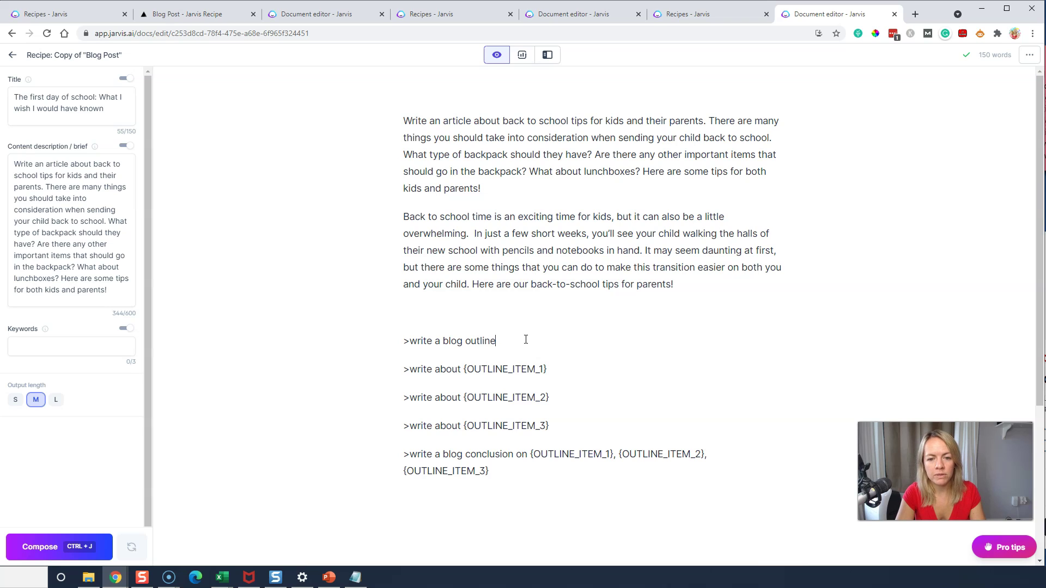
- Add 'back to school tips for kids and parents' to the outline command, generate it, and add blank lines below
text(back to schoo)
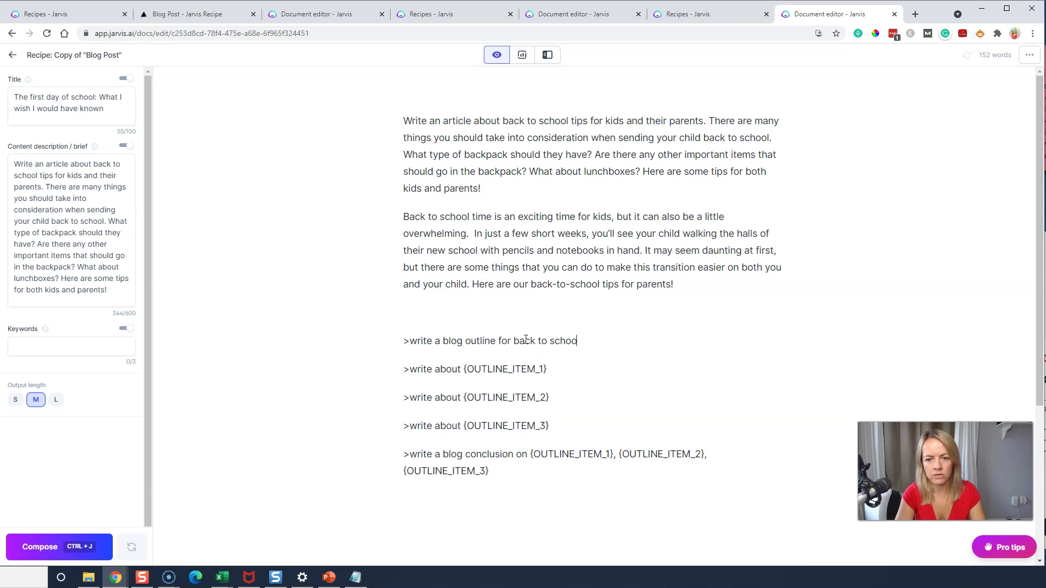
text(l tips for kids an dparent)
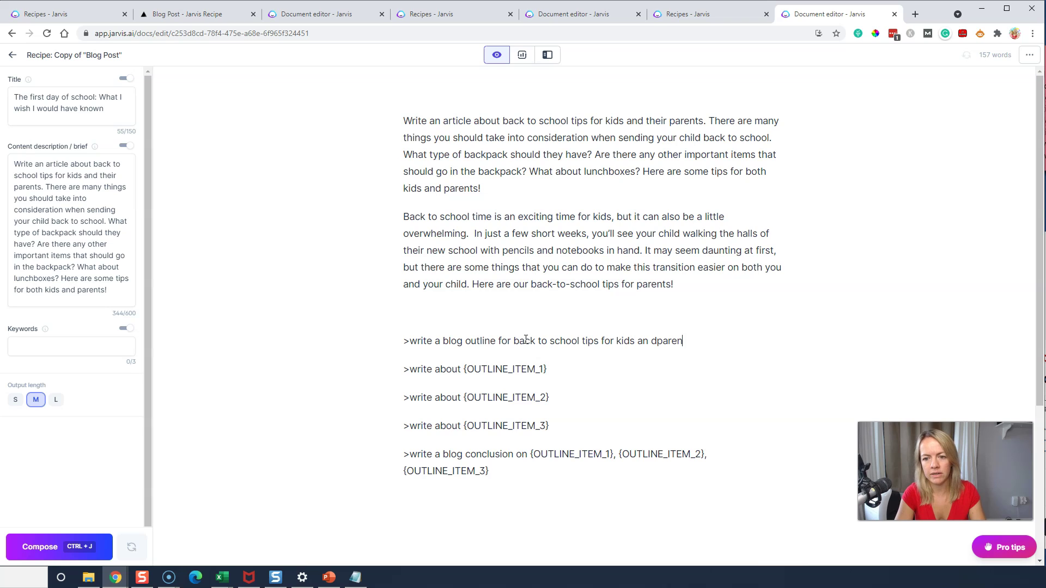
key(BackSpace)
key(BackSpace)
key(BackSpace)
text(arents)
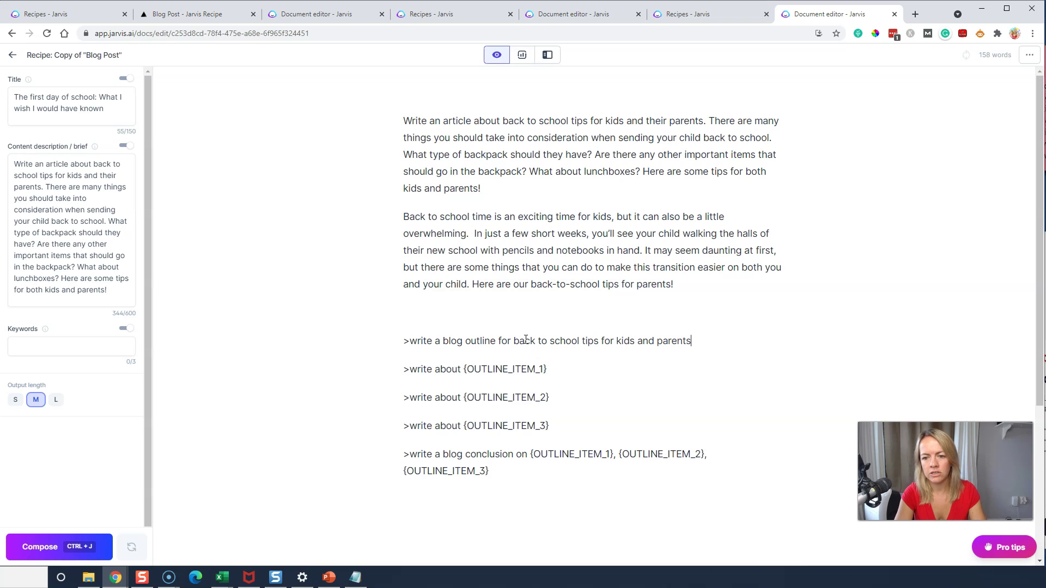
click(569, 347)
key(ctrl+j)
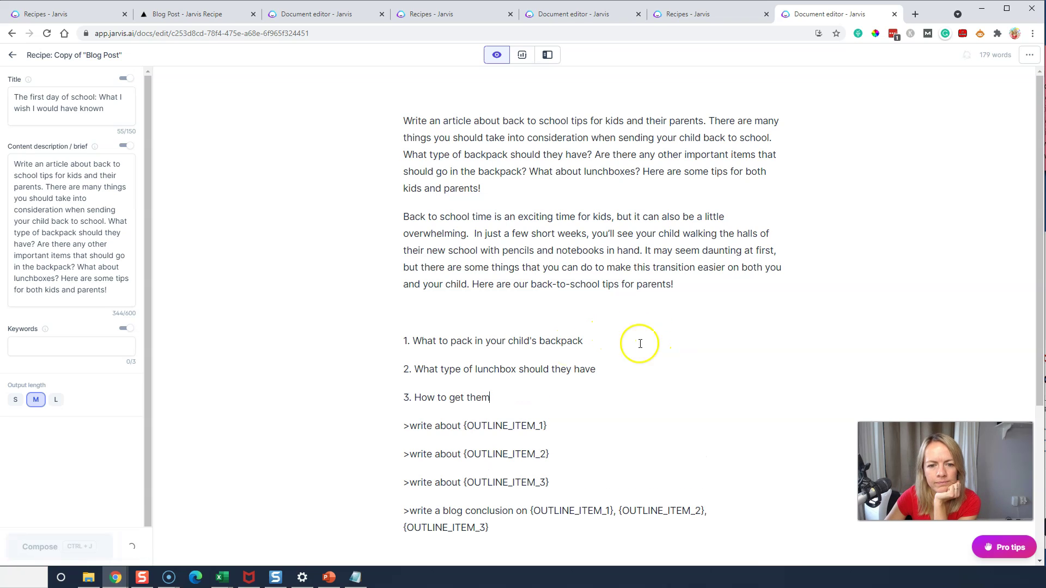
scroll(632, 392, down, 1)
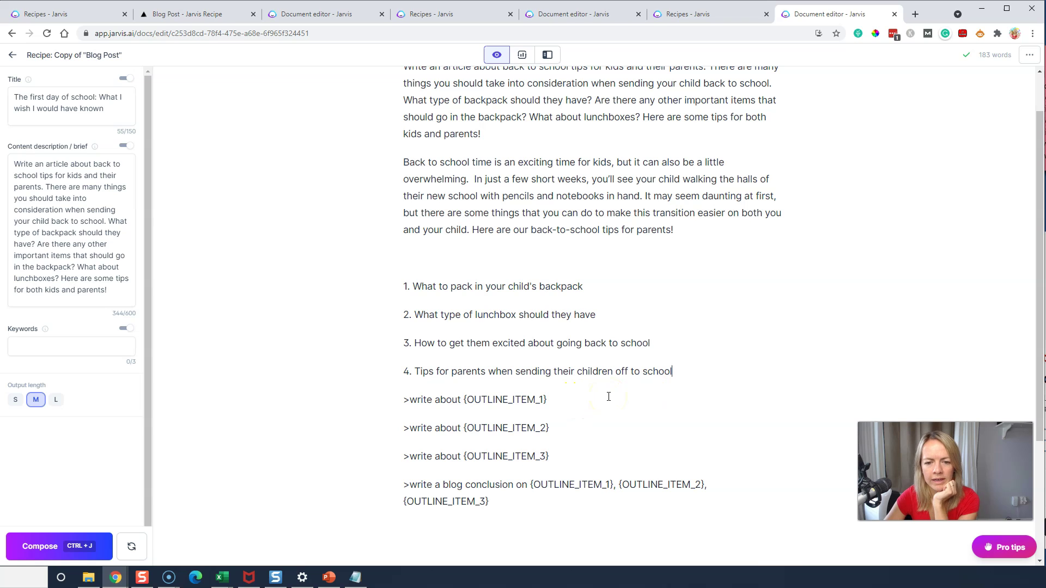
key(Return)
key(Return)
key(Return)
key(Return)
key(Return)
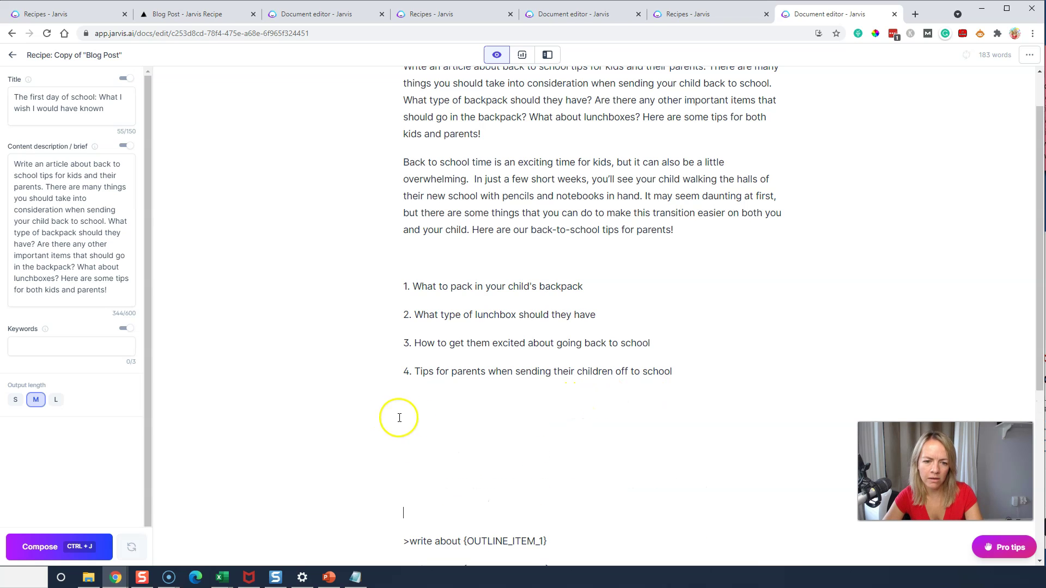
click(417, 422)
scroll(490, 419, down, 1)
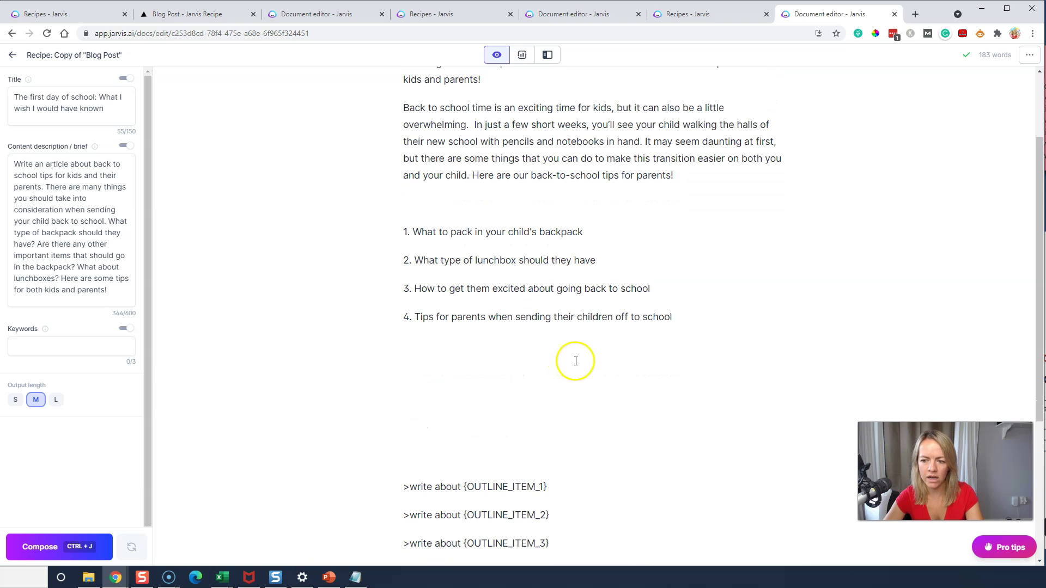
scroll(612, 373, down, 2)
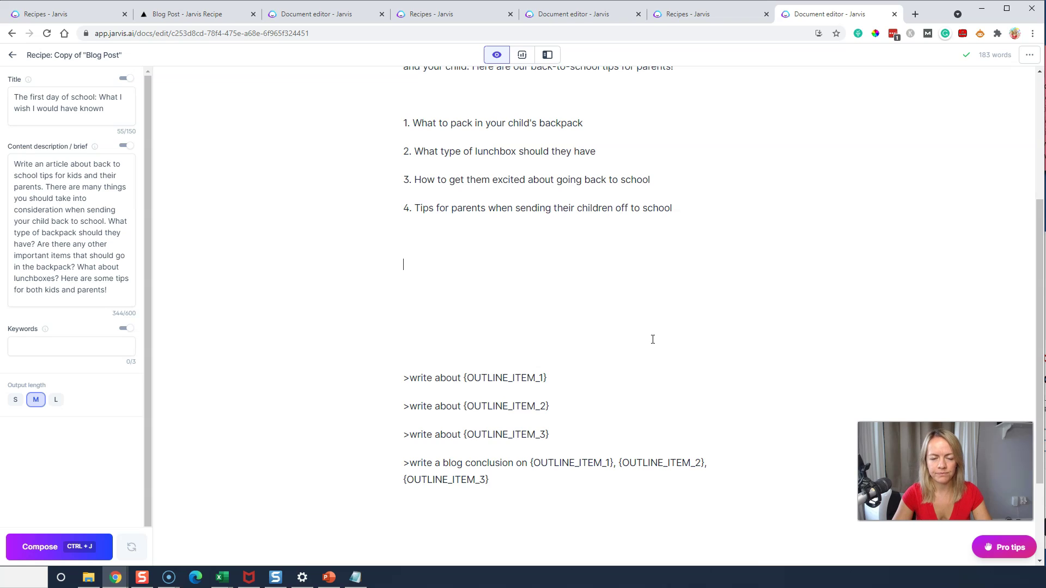
- Start a numbered list with 'Make sure to prep for lunches' and 'Check that all kids outfits fit properly'
text(.)
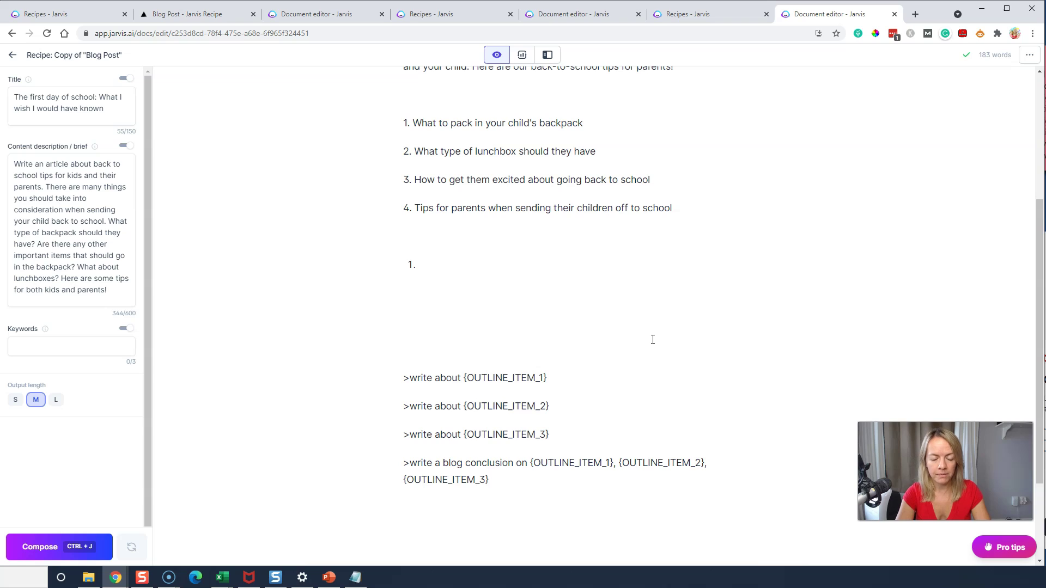
text(Make sure to prep for l)
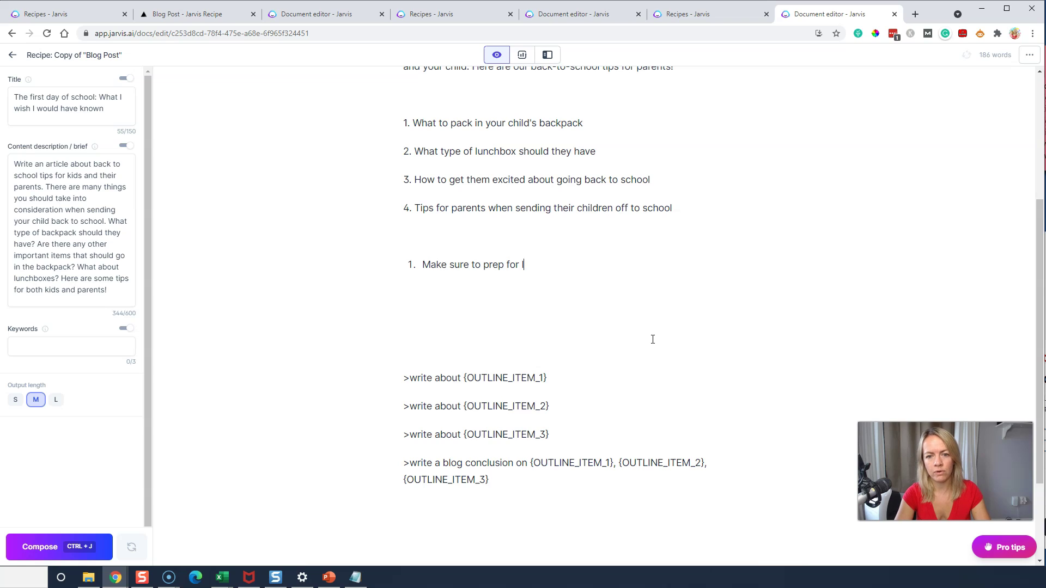
text(unches)
key(Return)
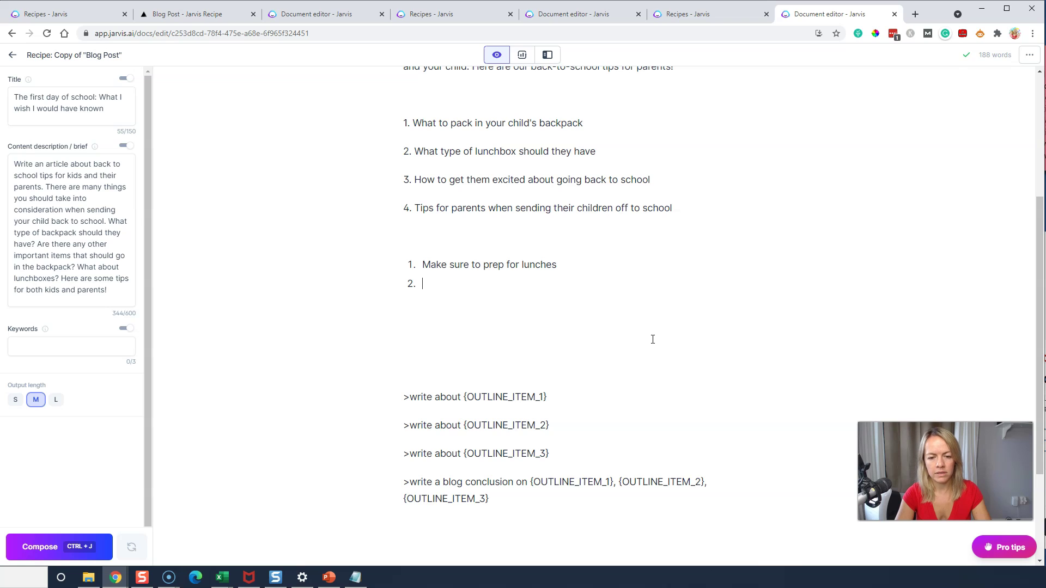
text(Check that all)
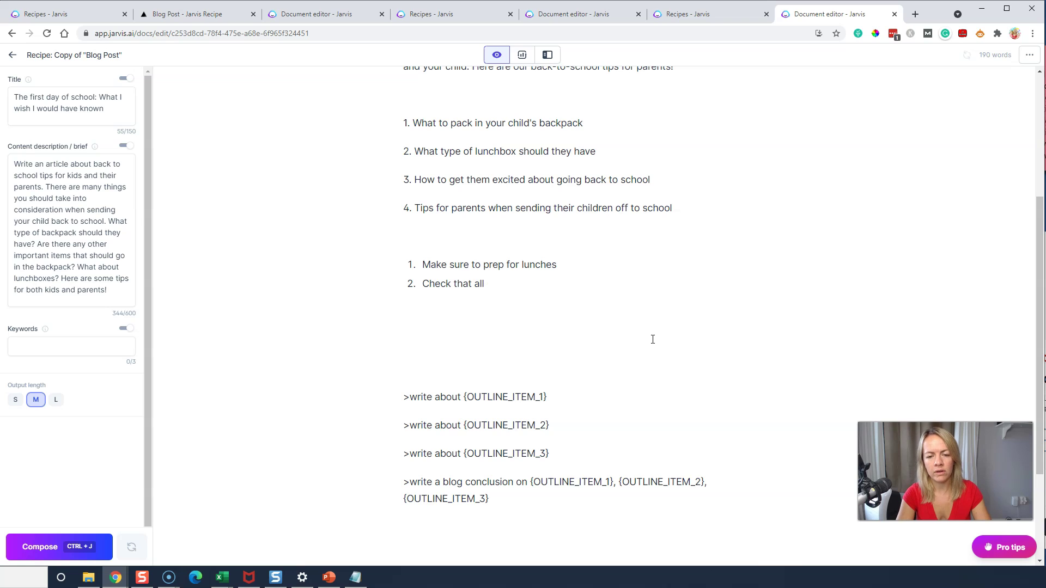
text( ykids outfits fi)
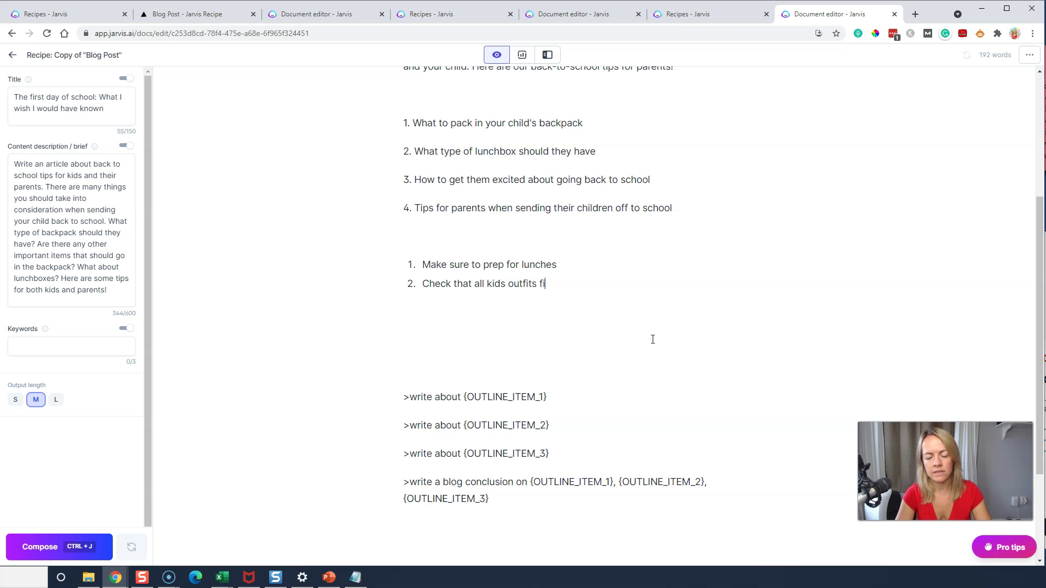
text(t properly)
key(Return)
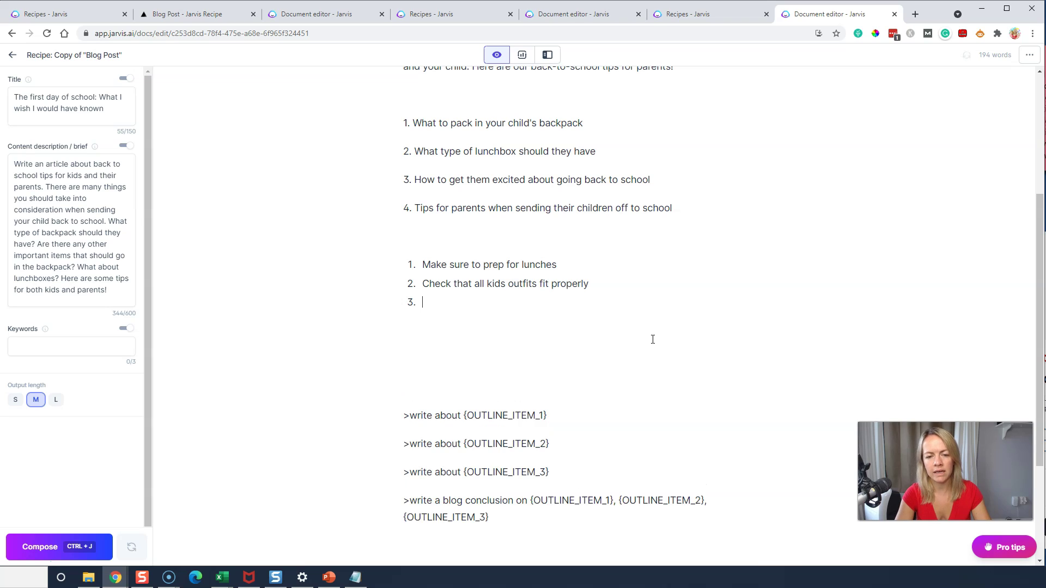
- Add tips on practicing getting ready and driving to school, school supplies, and meeting a friend
text(P)
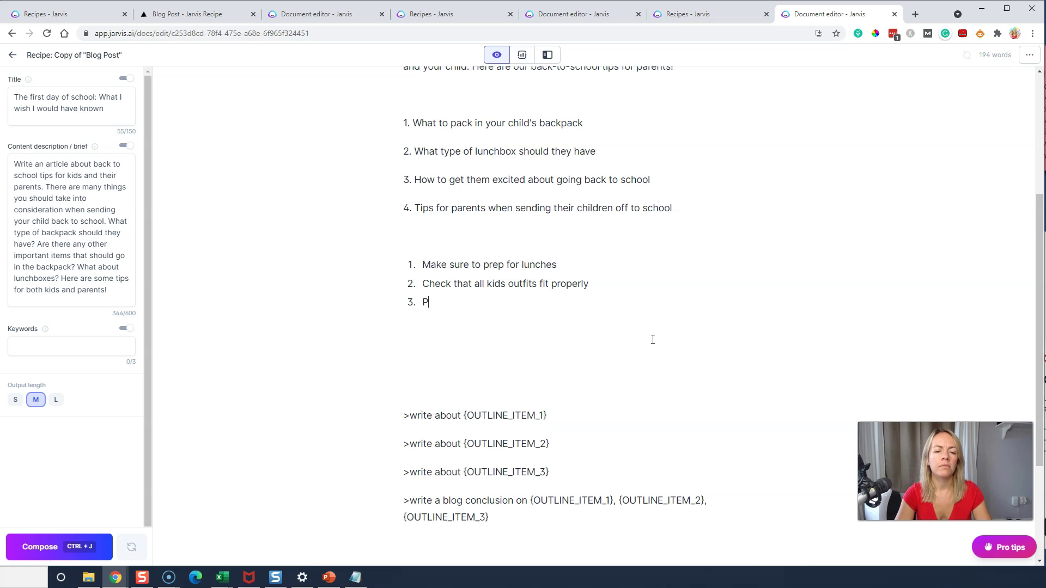
text(rattice )
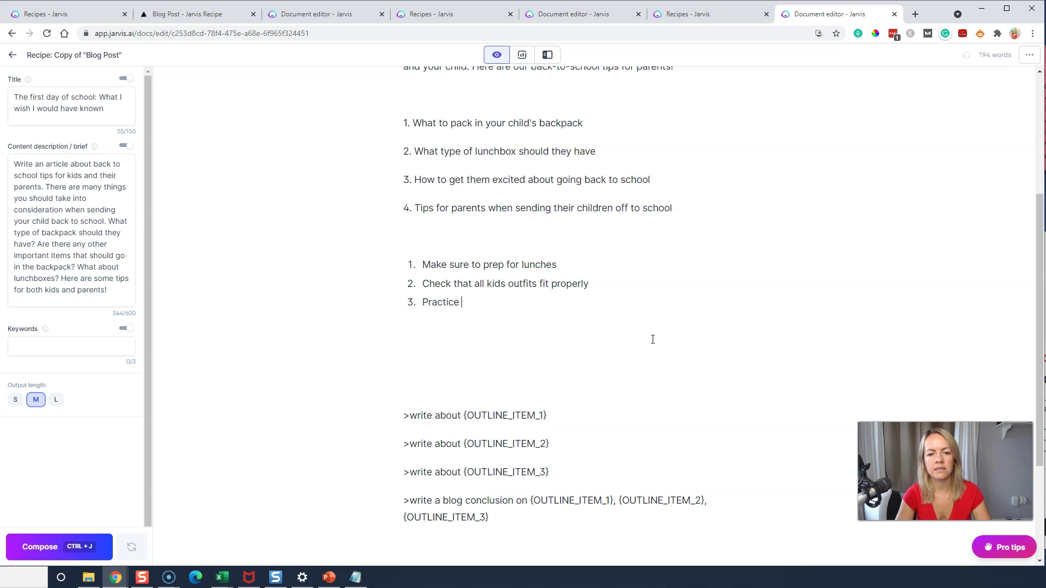
text(getting ready for school)
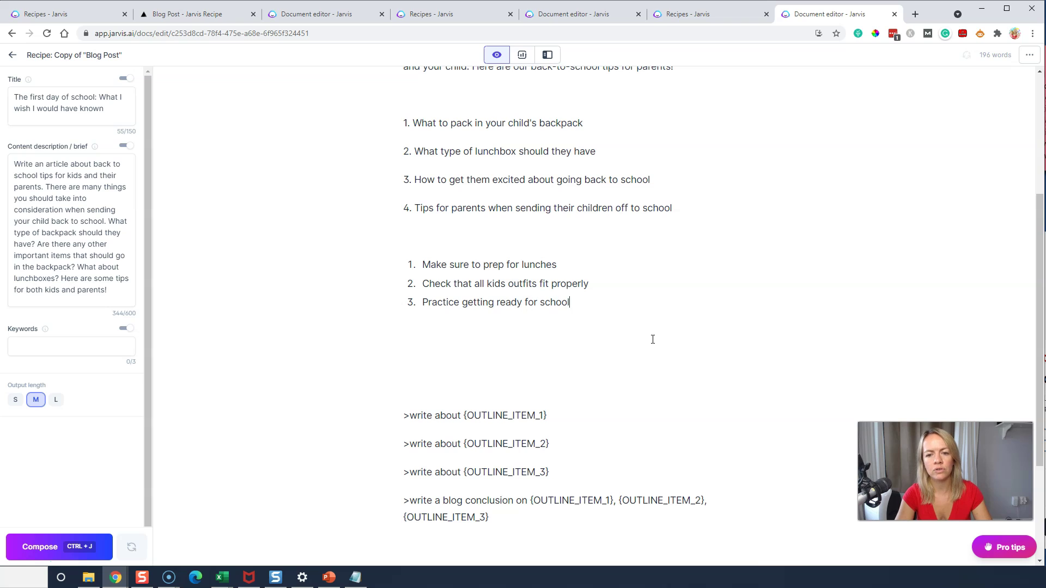
key(BackSpace)
key(BackSpace)
key(BackSpace)
key(BackSpace)
key(BackSpace)
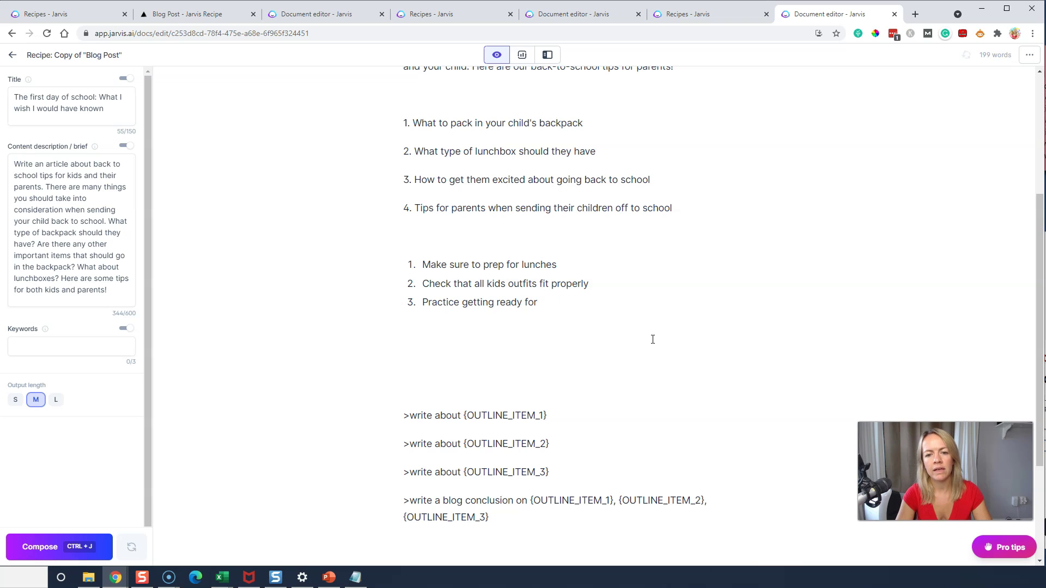
key(BackSpace)
text(and driving to school)
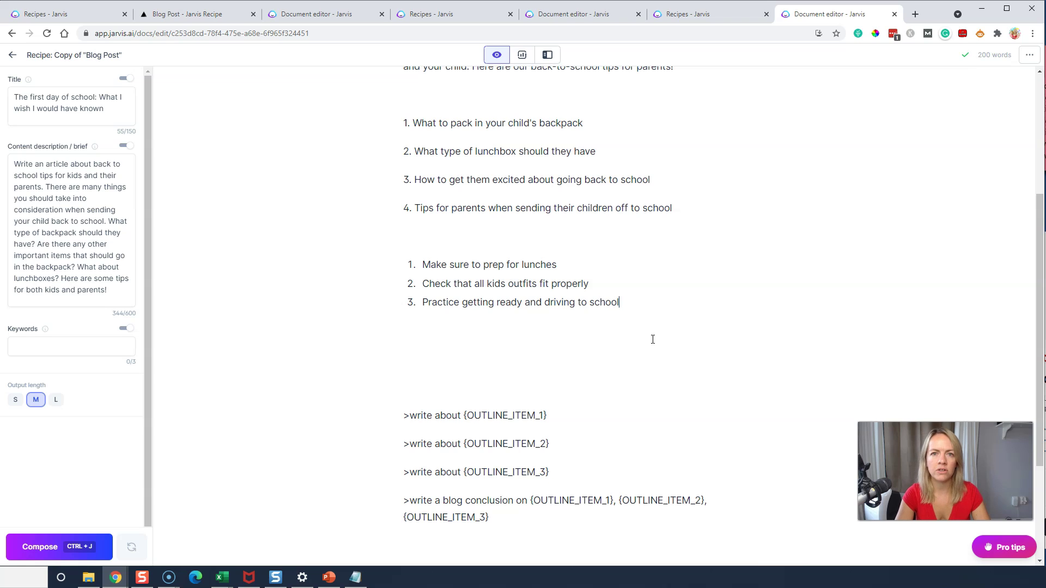
key(Return)
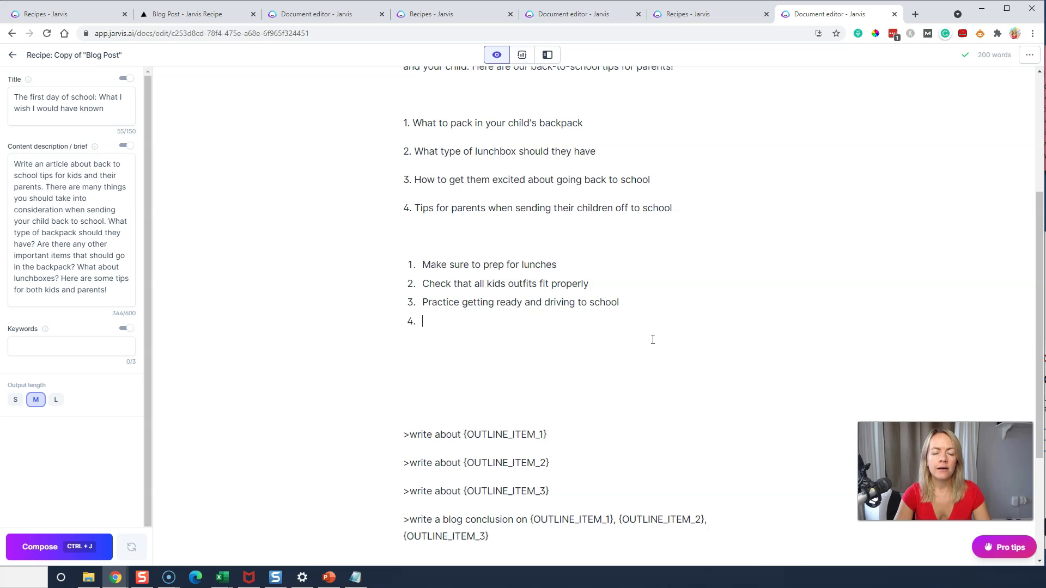
text(Get all school supplies)
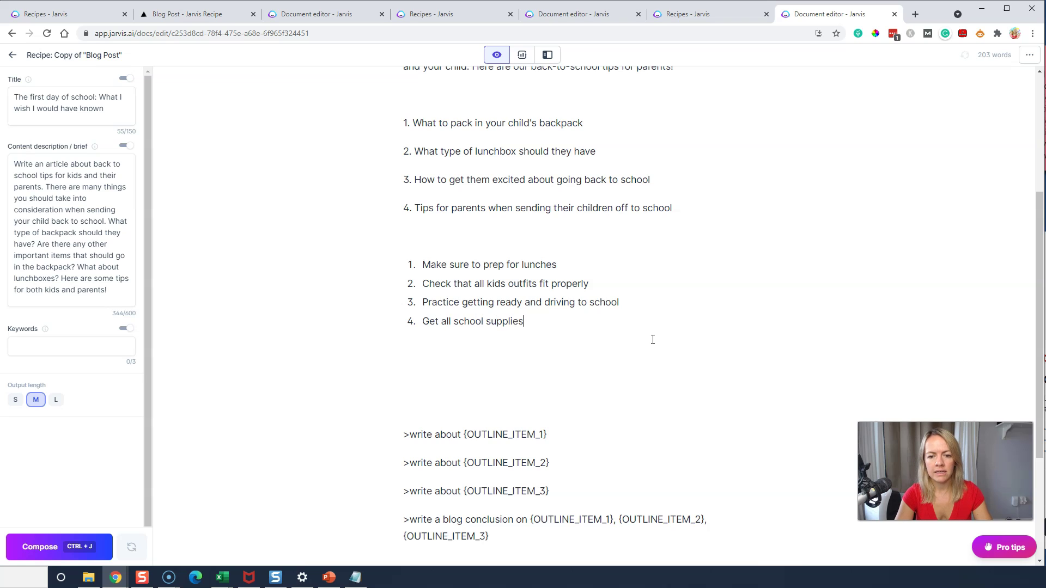
key(Return)
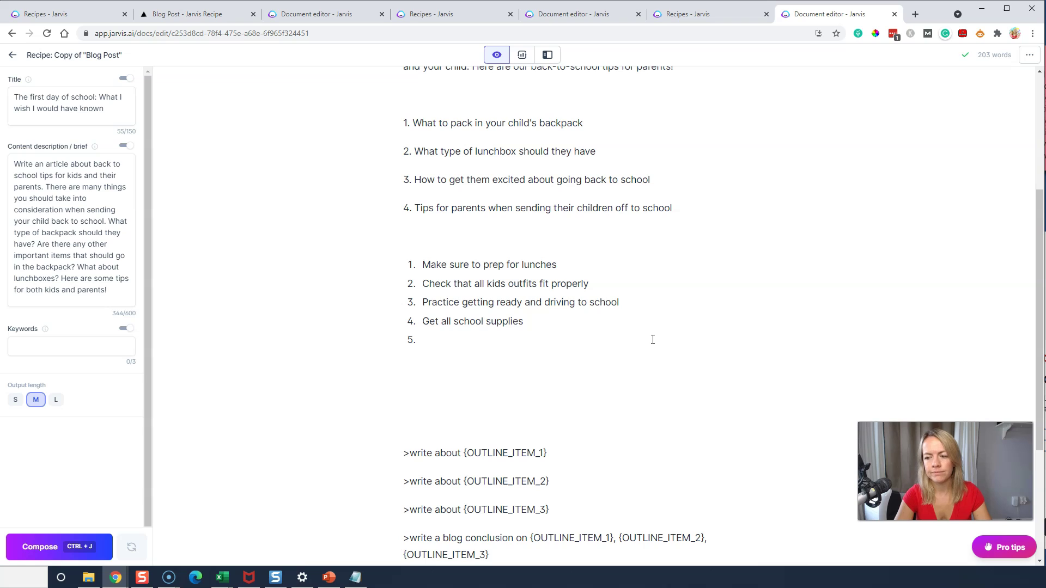
text(Meet up with a friend)
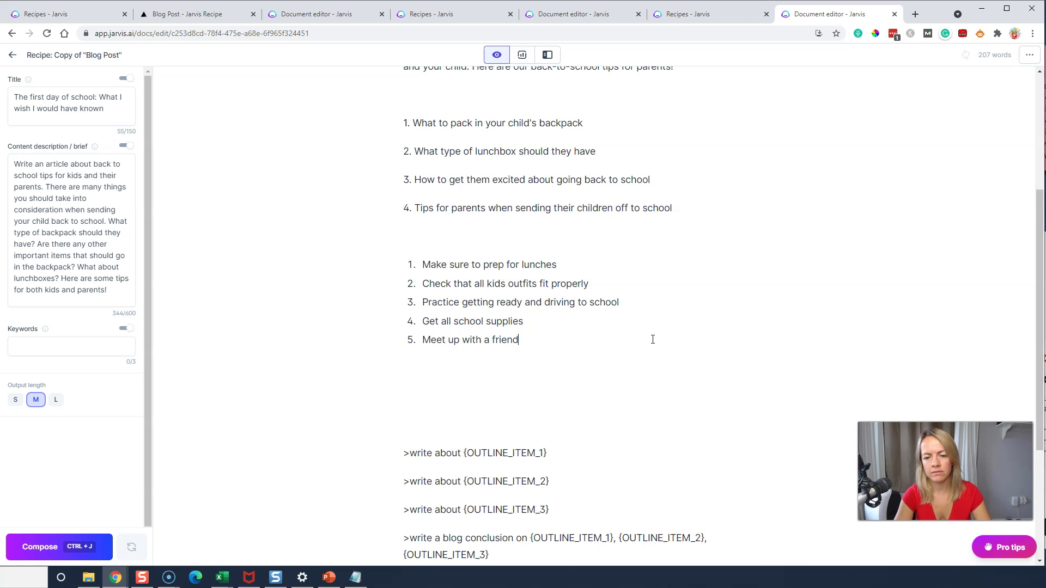
text( before school starts)
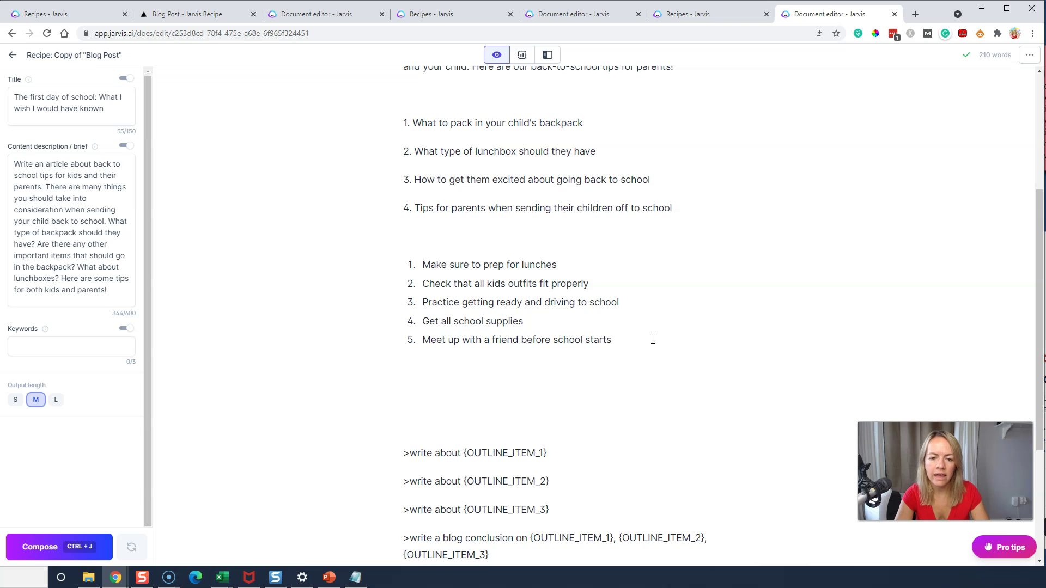
key(Return)
key(Return)
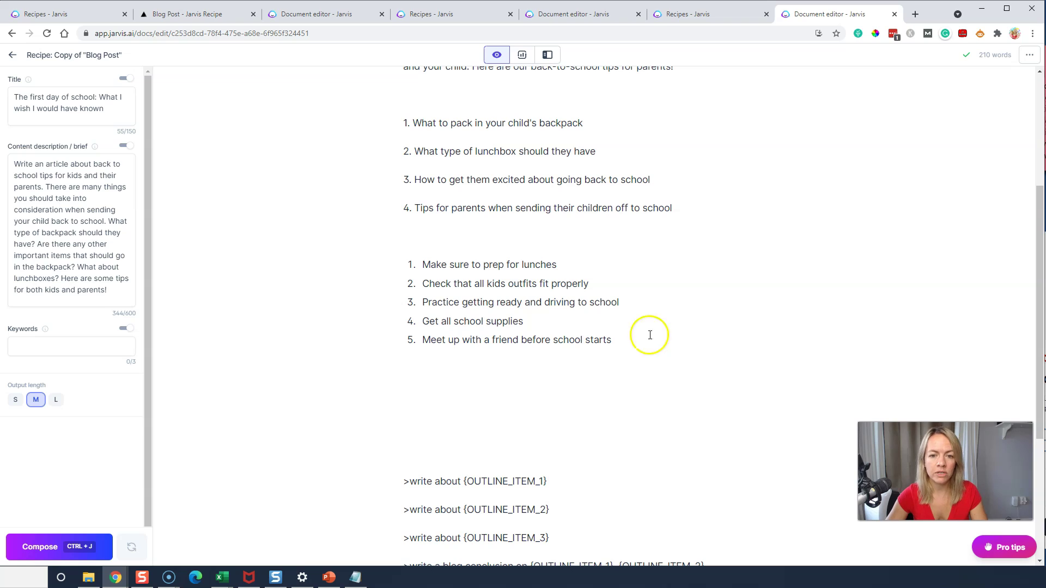
- Paste 'Make sure to prep for lunches' below the list as an H2 heading
drag(556, 264, 420, 261)
text(Make sure to prep for lunches)
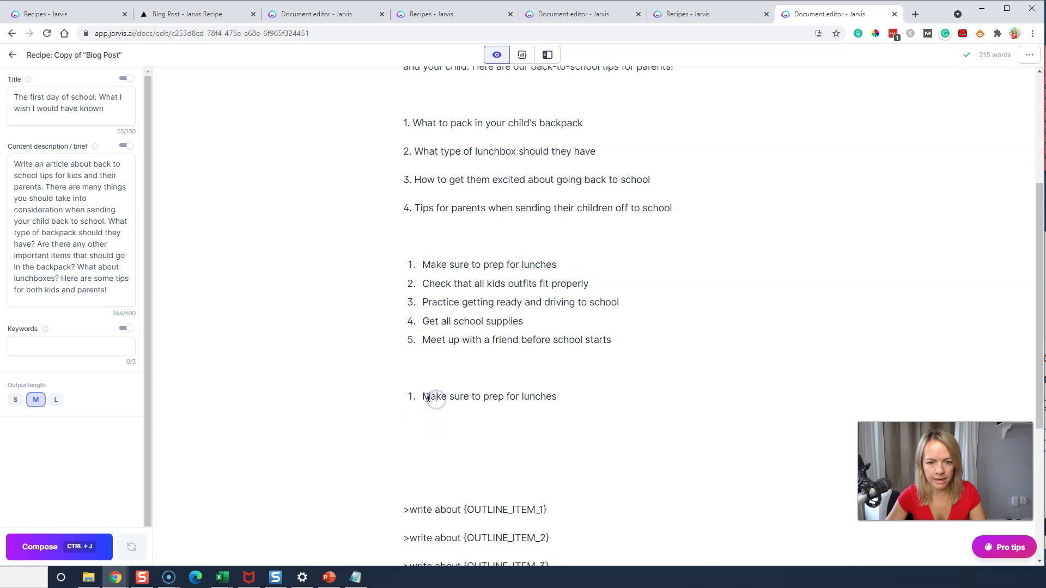
key(BackSpace)
triple_click(406, 395)
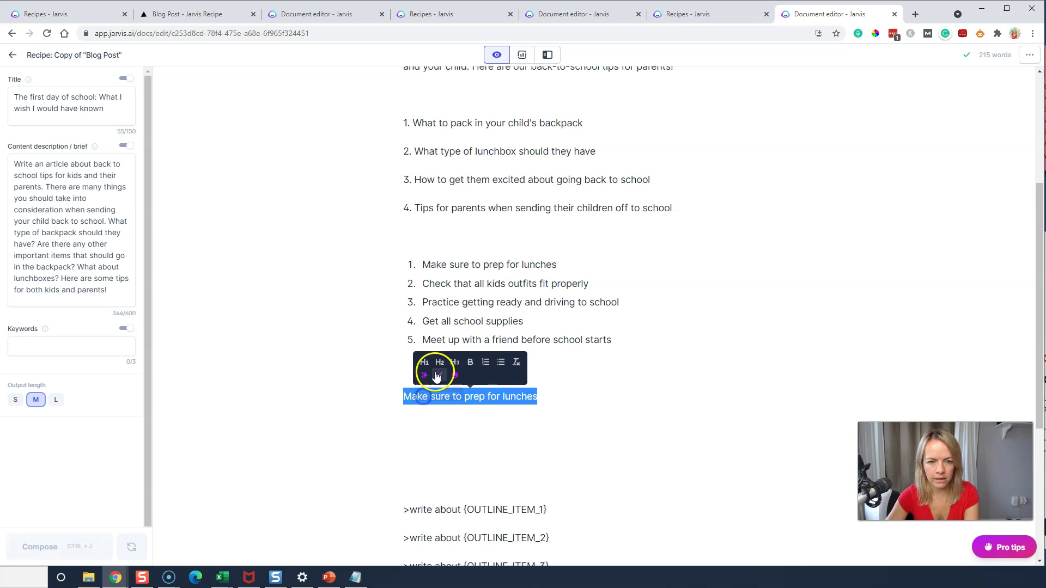
click(440, 363)
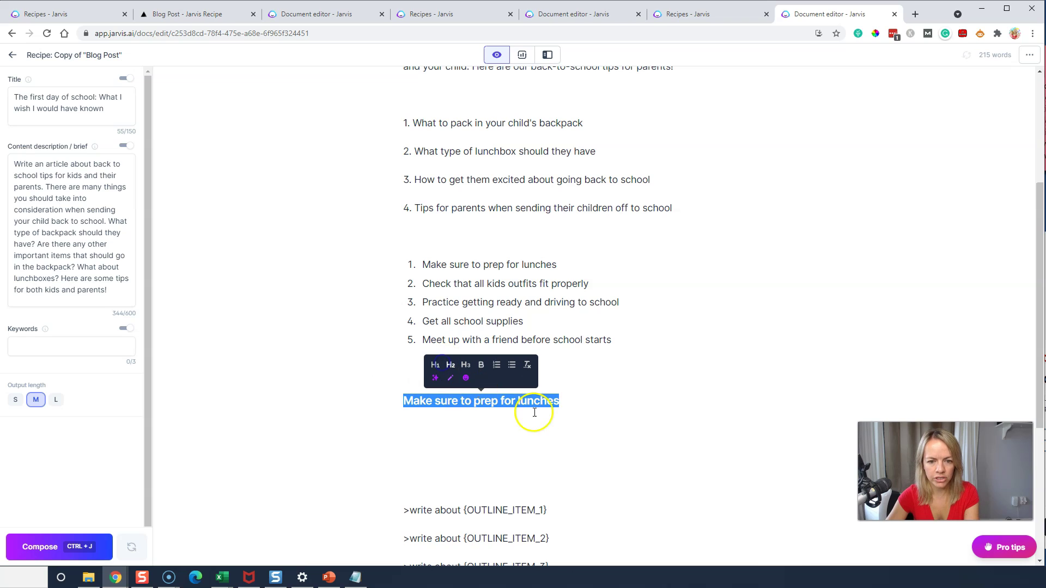
click(568, 402)
key(Return)
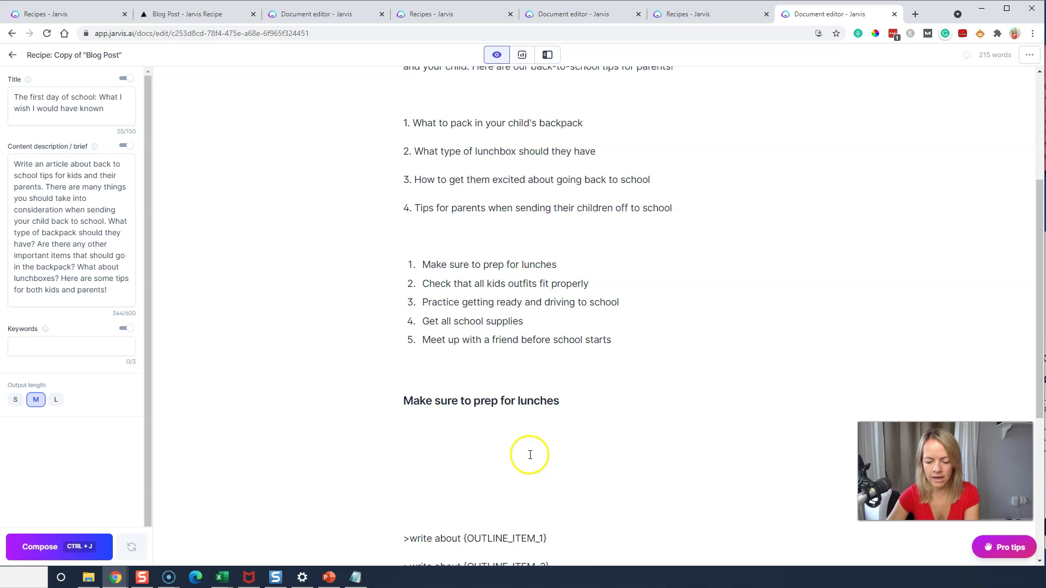
key(Delete)
key(Delete)
key(Delete)
key(Delete)
- Run the write prompt to generate paragraphs about lunches and delete the unfinished sentence
click(554, 450)
key(Return)
key(Return)
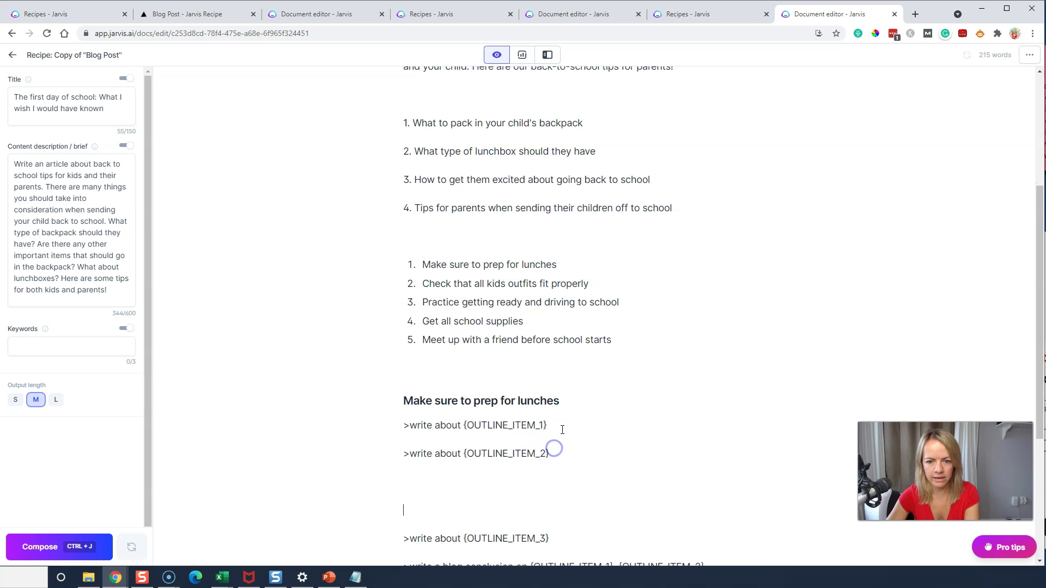
drag(554, 425, 475, 424)
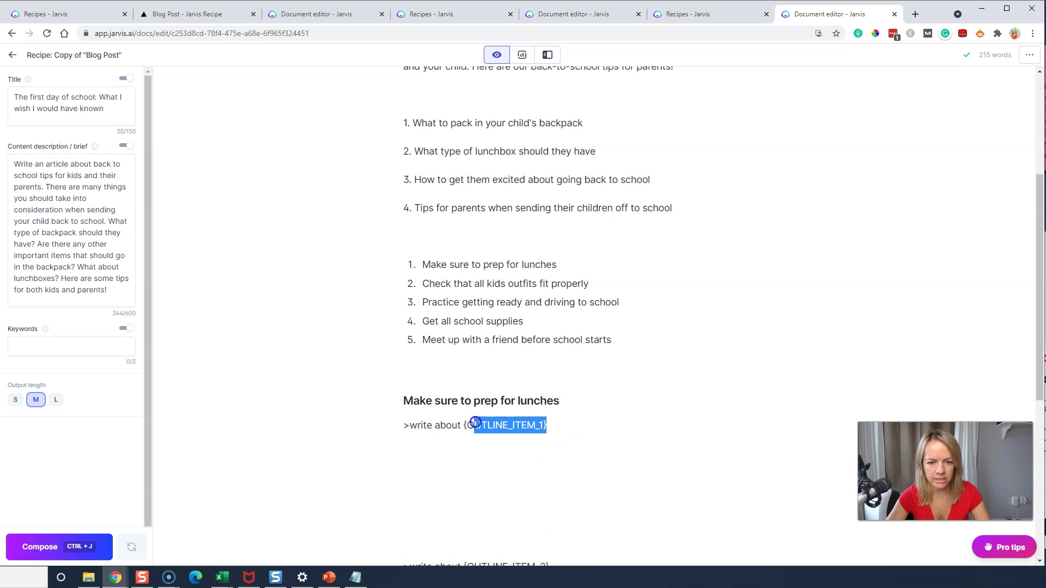
text(m)
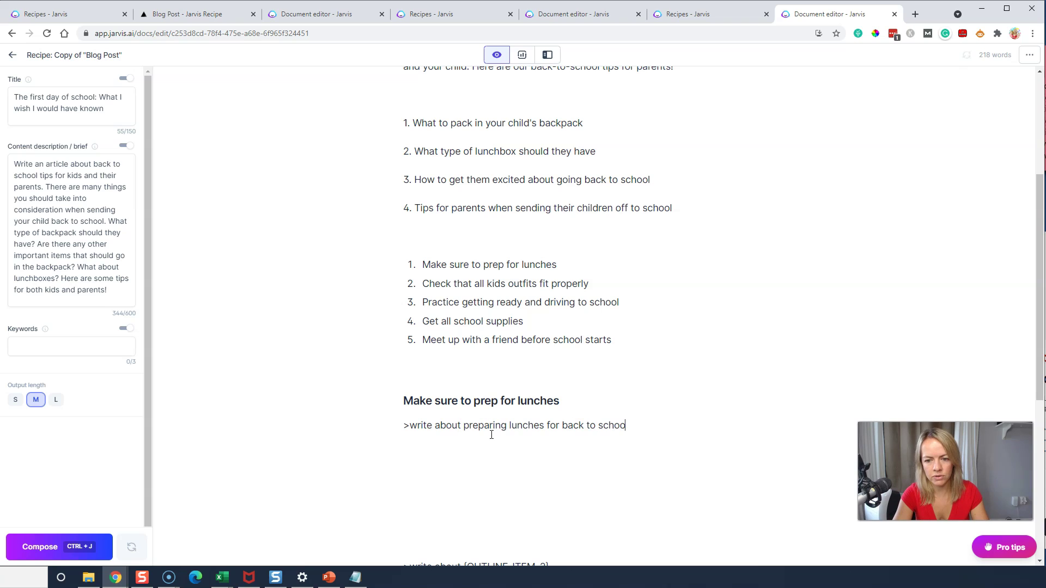
key(ctrl+j)
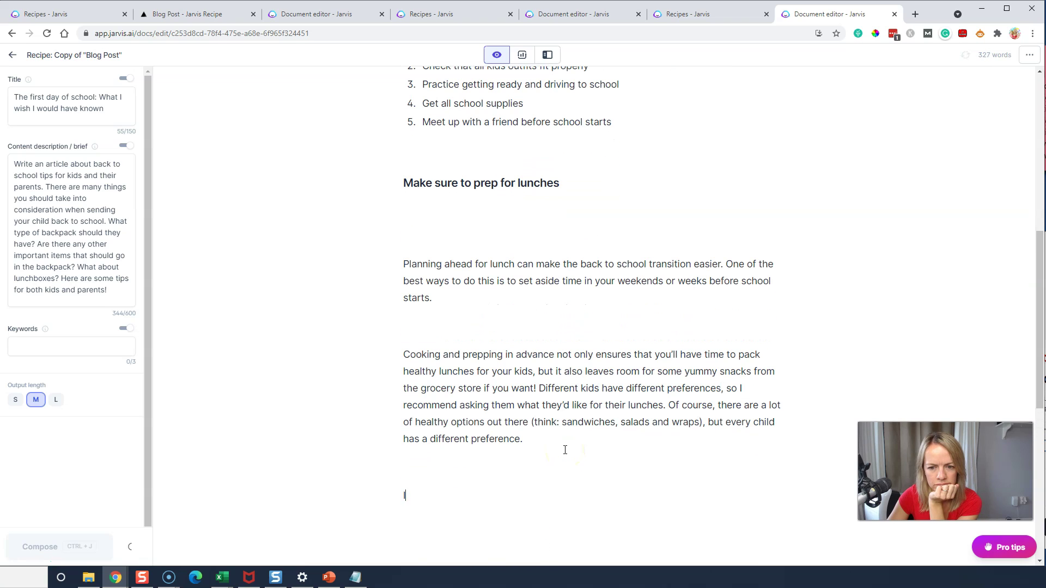
click(595, 385)
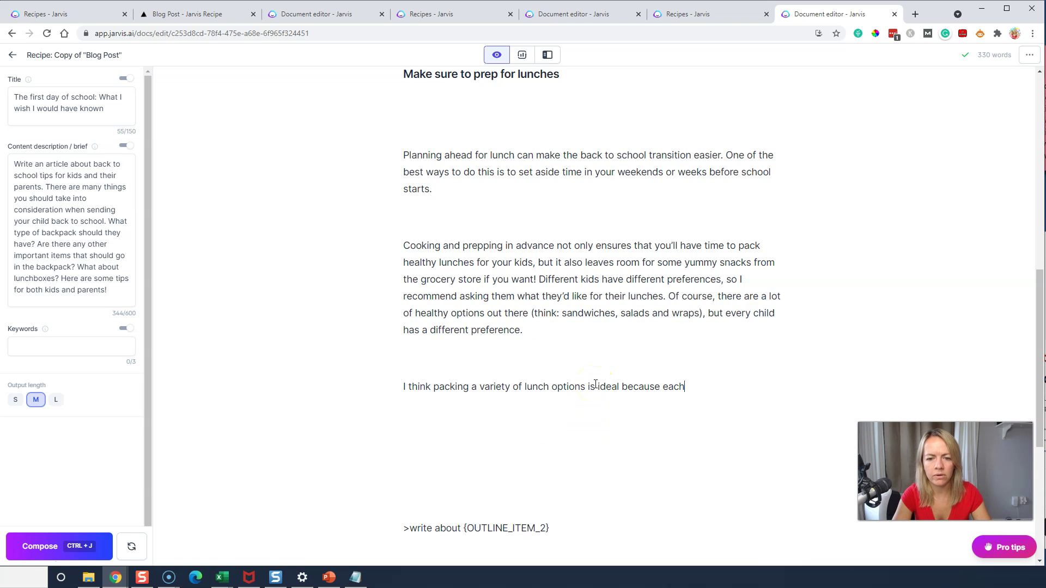
drag(703, 411, 387, 392)
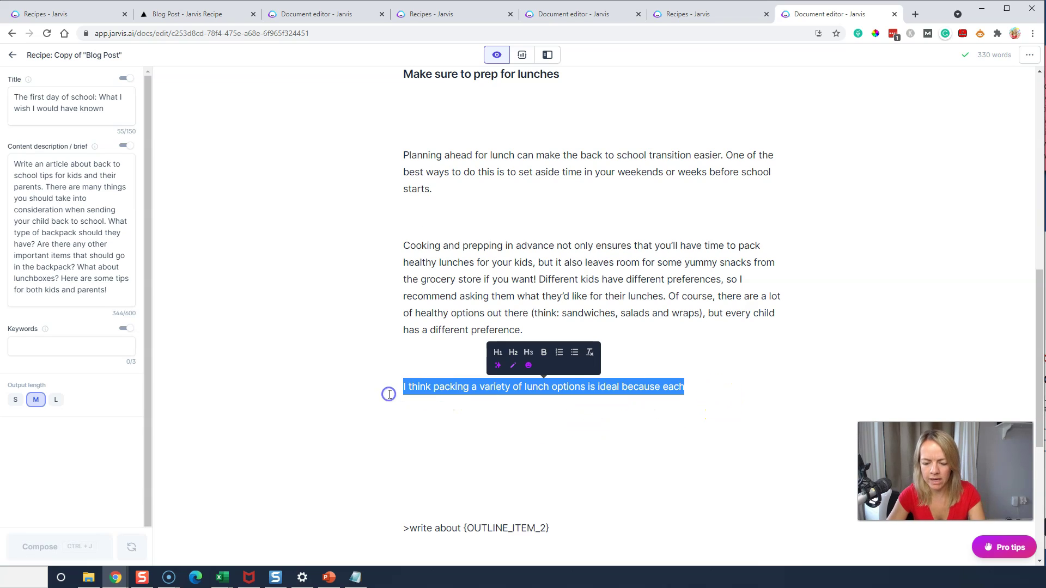
key(BackSpace)
key(BackSpace)
key(BackSpace)
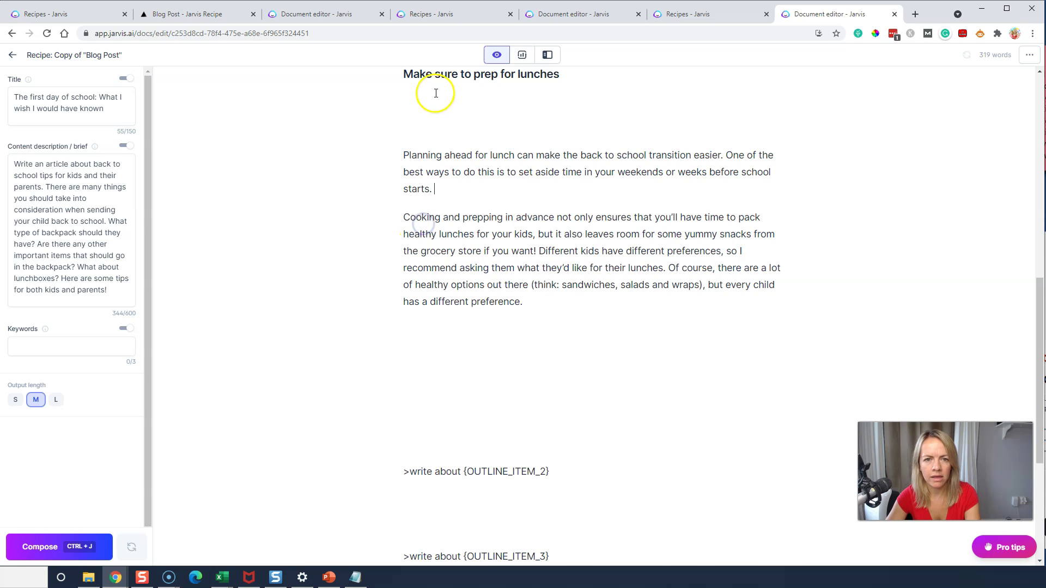
click(423, 113)
key(BackSpace)
key(BackSpace)
scroll(424, 122, up, 1)
scroll(423, 122, up, 1)
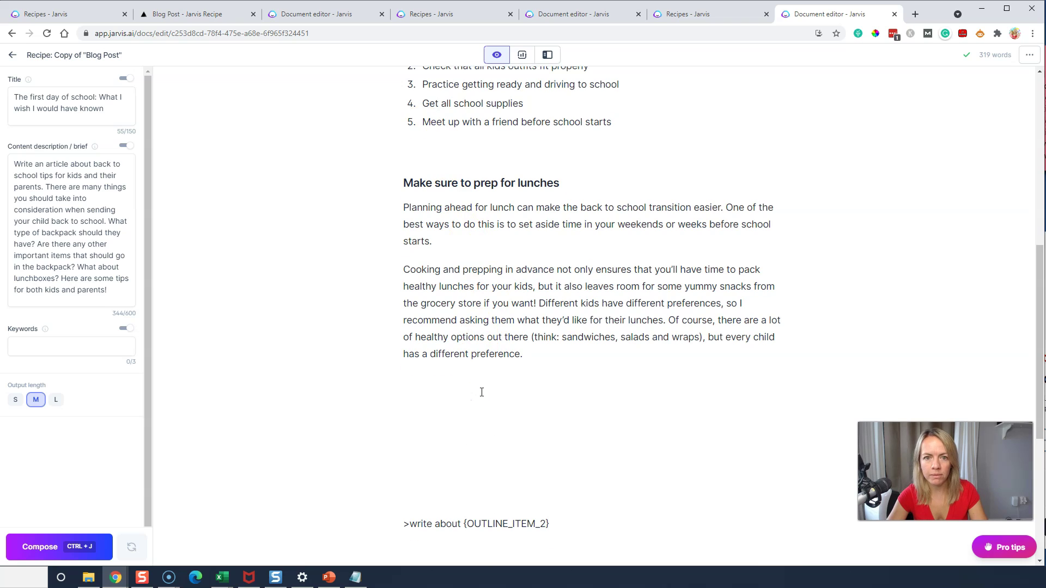
- Add 'Check that all kids outfits fit properly' as an H2 heading and generate two paragraphs under it
scroll(482, 392, up, 2)
click(594, 177)
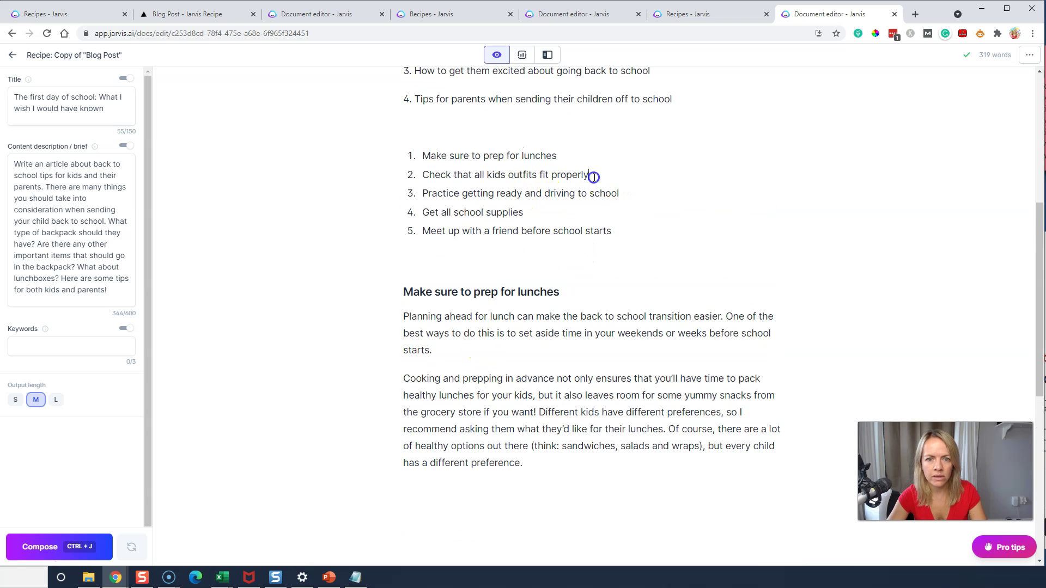
drag(594, 177, 424, 174)
key(ctrl+c)
scroll(437, 432, down, 2)
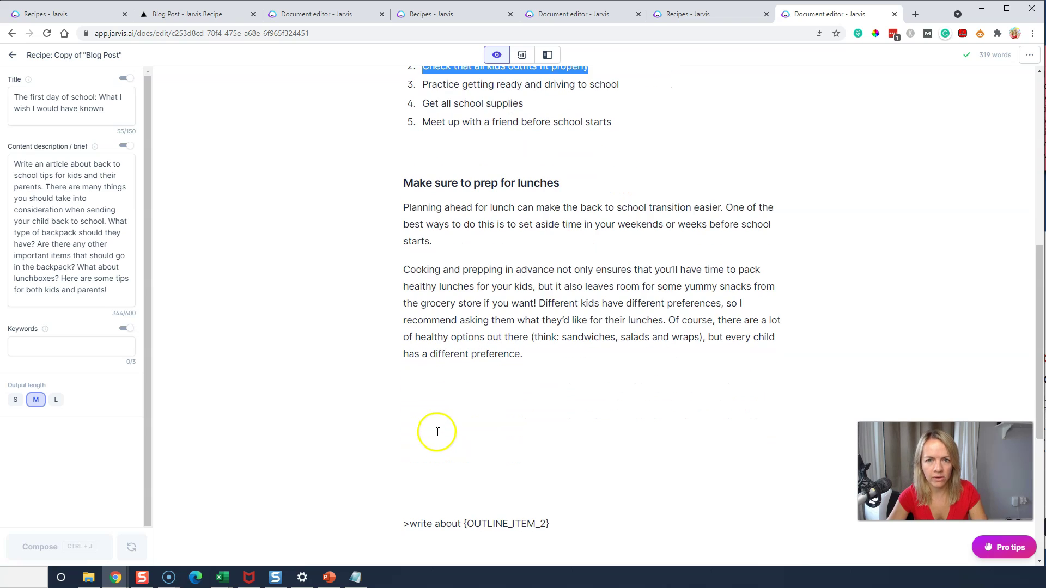
click(423, 400)
key(ctrl+v)
key(BackSpace)
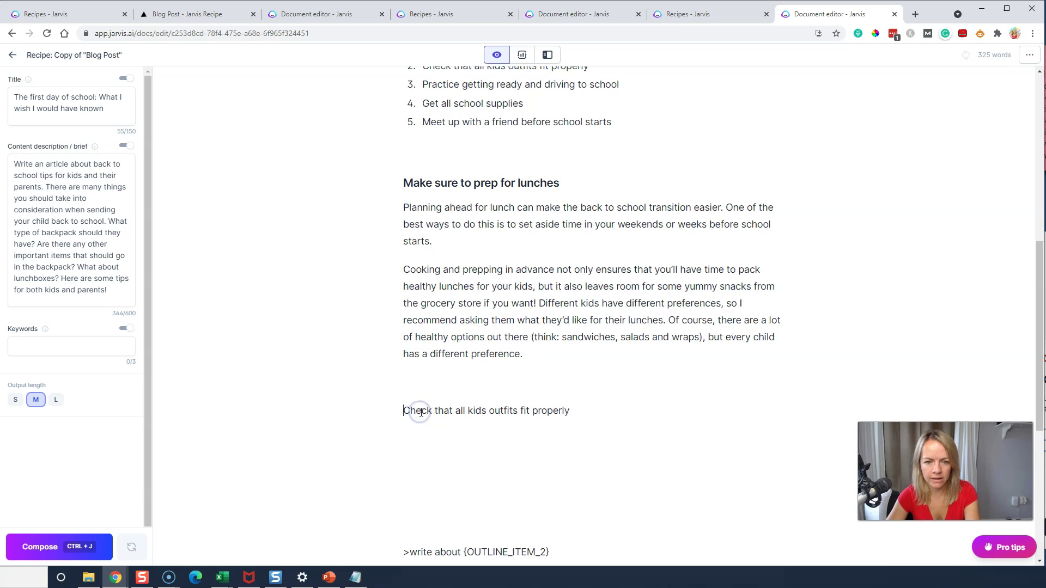
drag(422, 411, 569, 412)
click(450, 378)
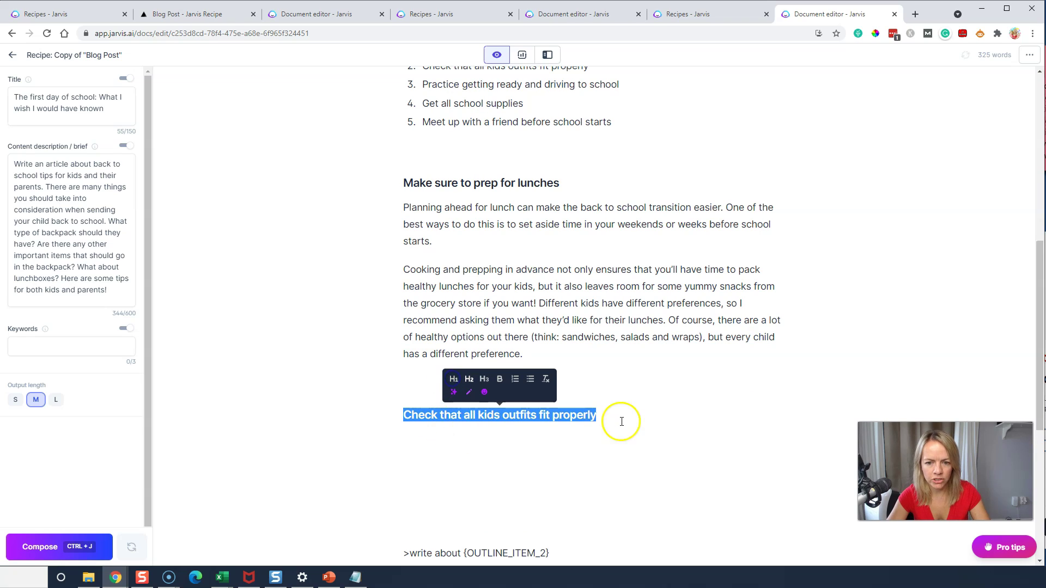
click(630, 415)
key(Return)
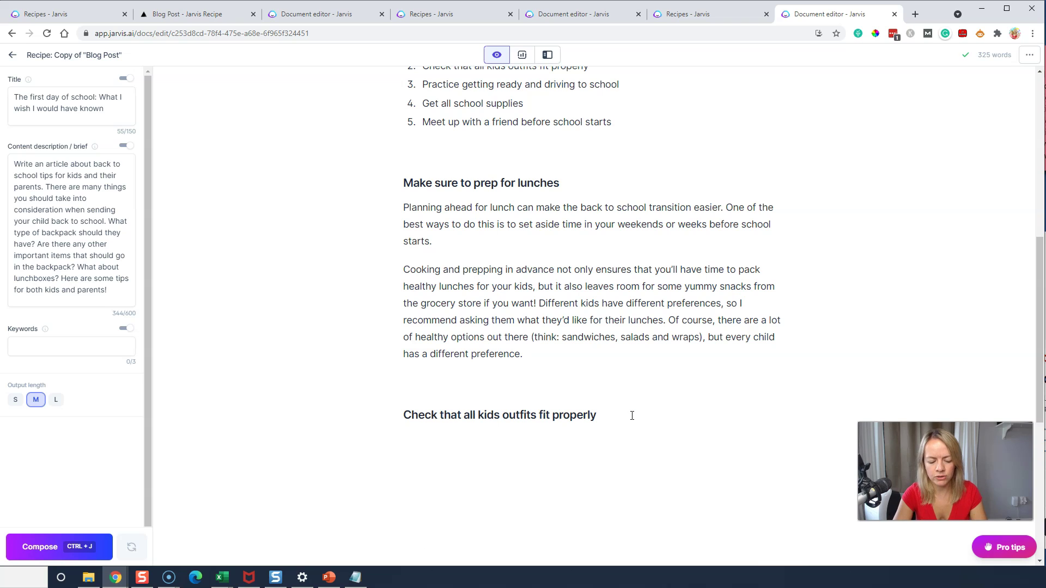
key(ctrl+j)
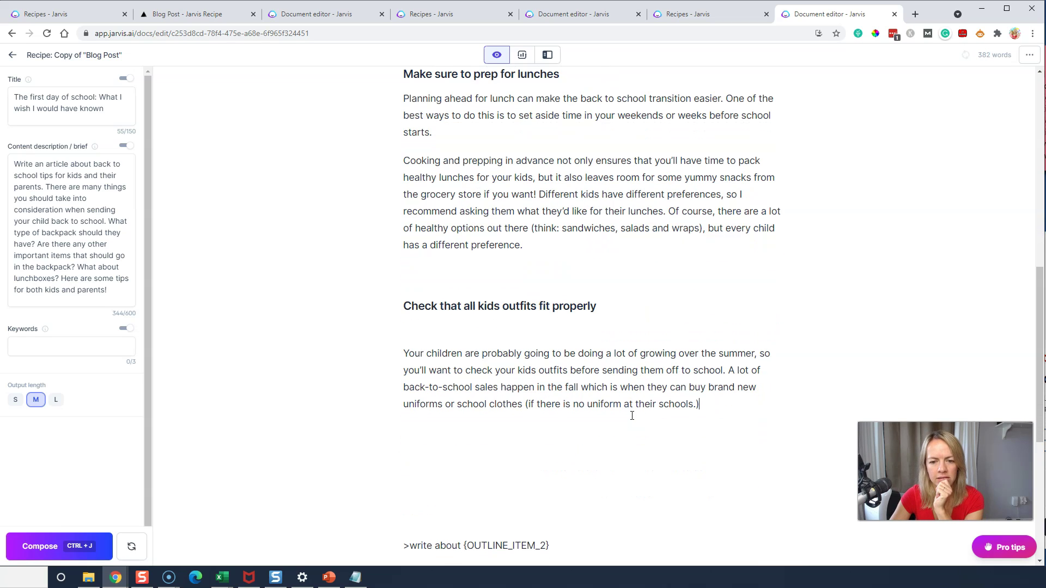
key(ctrl+j)
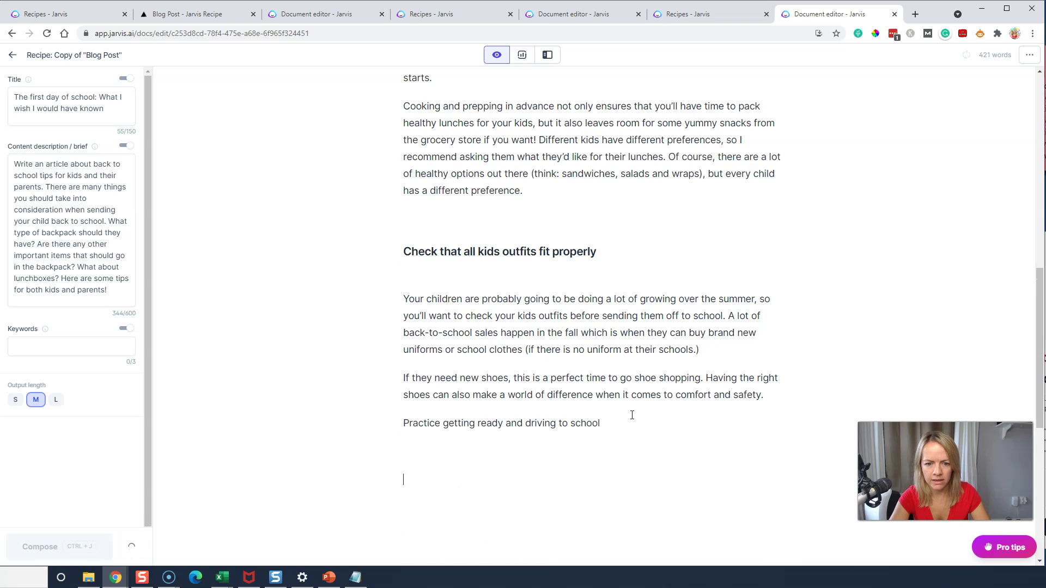
scroll(632, 415, down, 1)
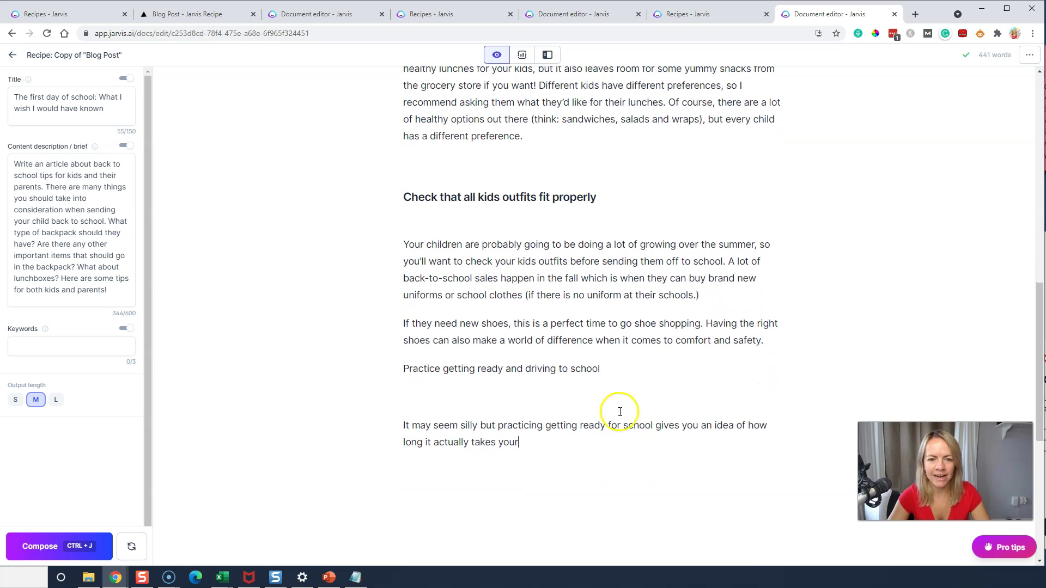
- Make 'Practice getting ready and driving to school' an H2 heading and generate its paragraphs
triple_click(505, 369)
scroll(479, 315, up, 6)
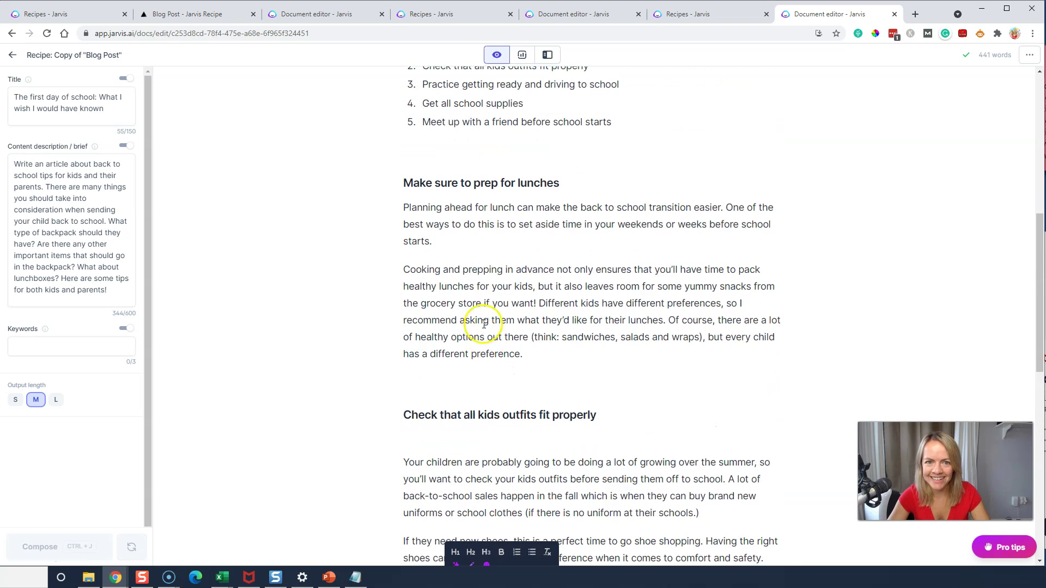
scroll(466, 245, down, 4)
scroll(462, 296, down, 3)
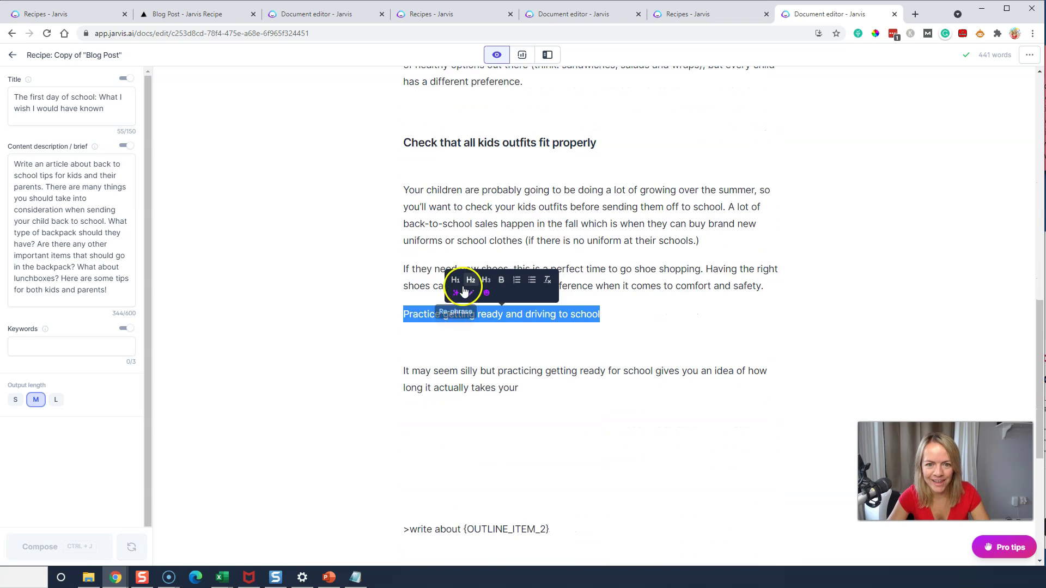
click(468, 280)
click(546, 389)
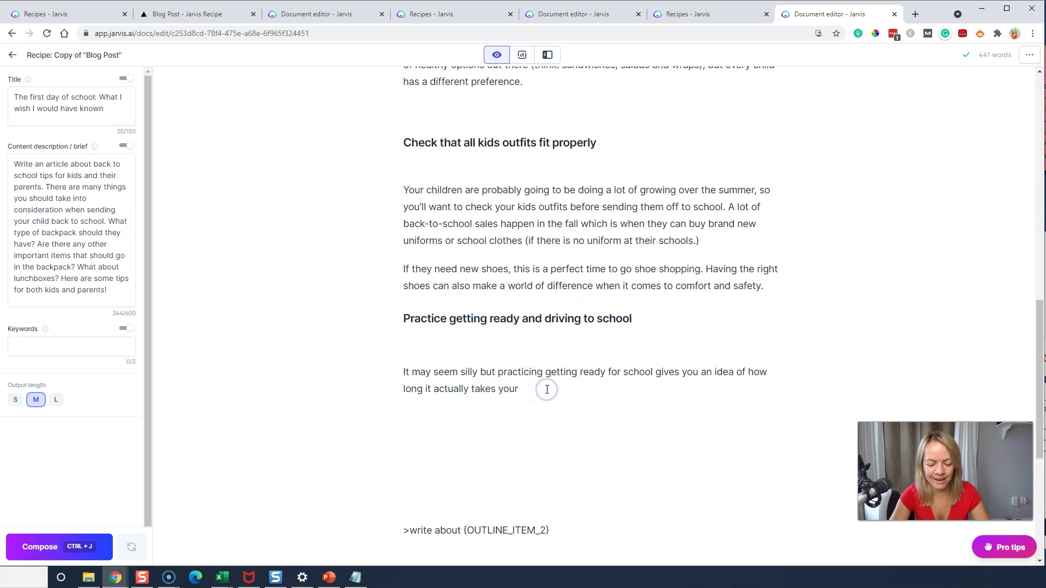
key(ctrl+j)
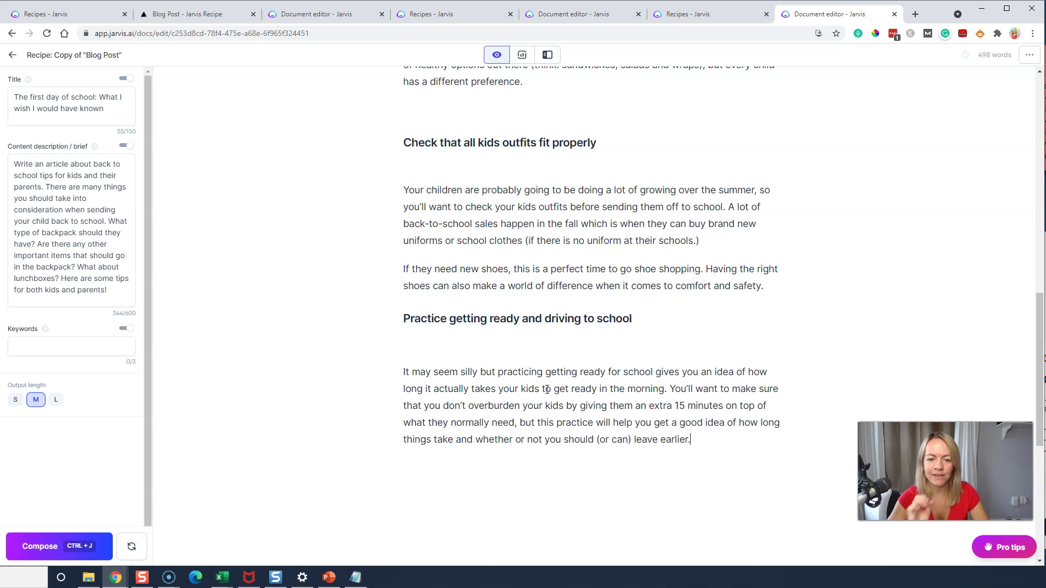
key(ctrl+j)
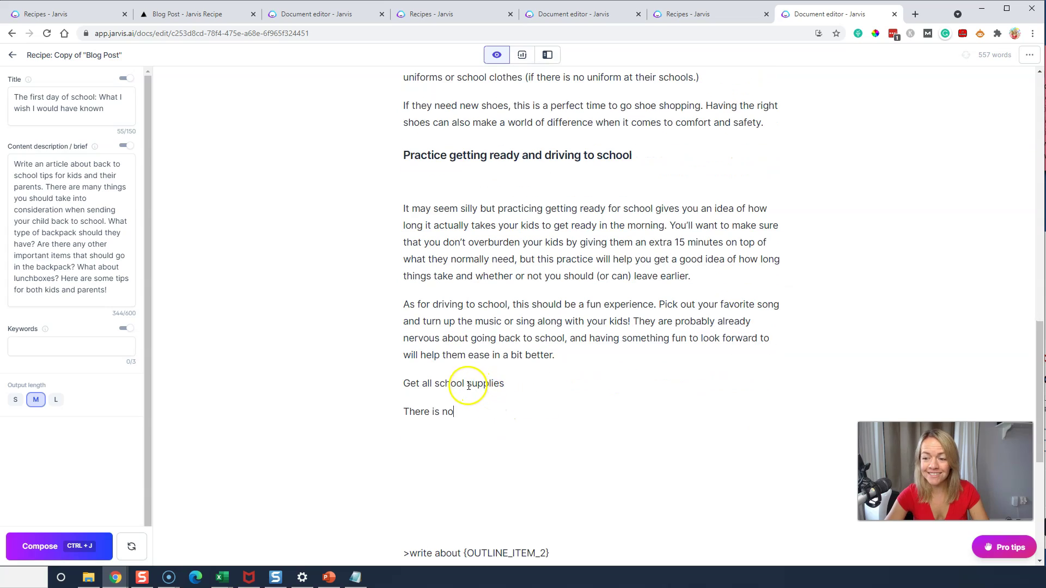
- Remove stray blank lines around the outfits and Practice getting ready headings
scroll(468, 385, up, 10)
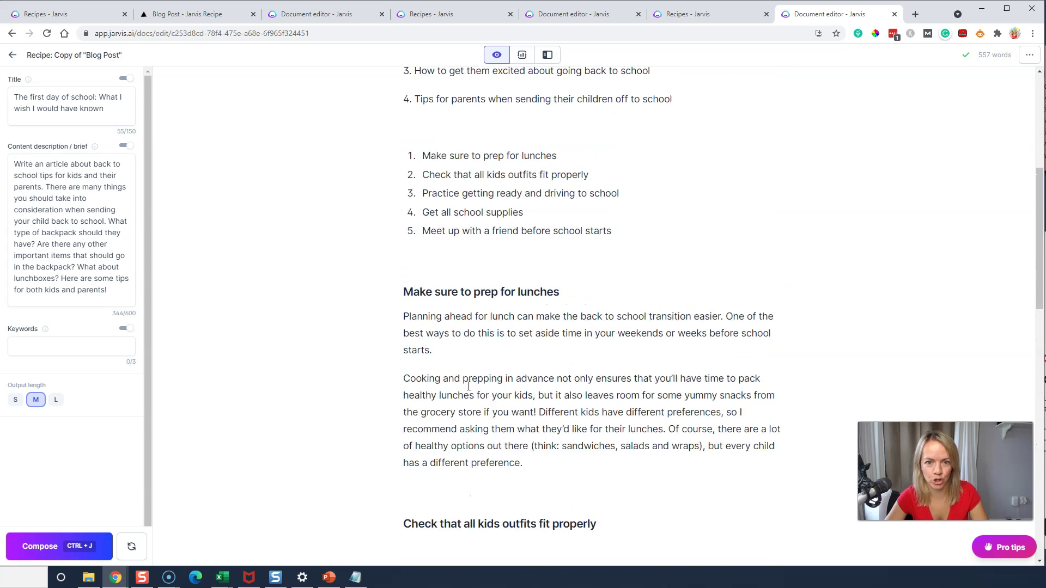
scroll(468, 385, down, 3)
scroll(468, 385, down, 4)
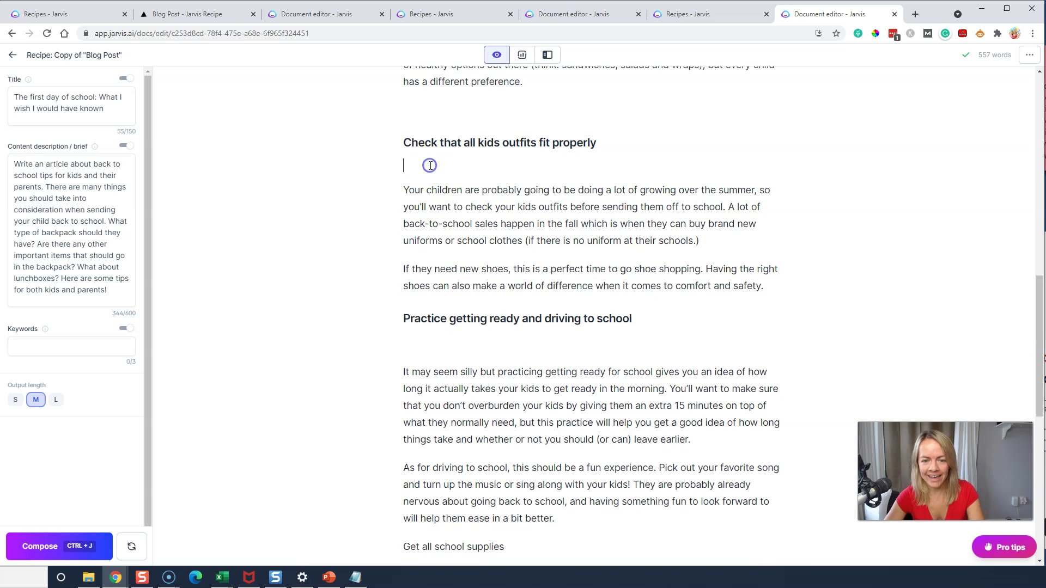
key(BackSpace)
click(436, 321)
key(BackSpace)
scroll(421, 154, up, 2)
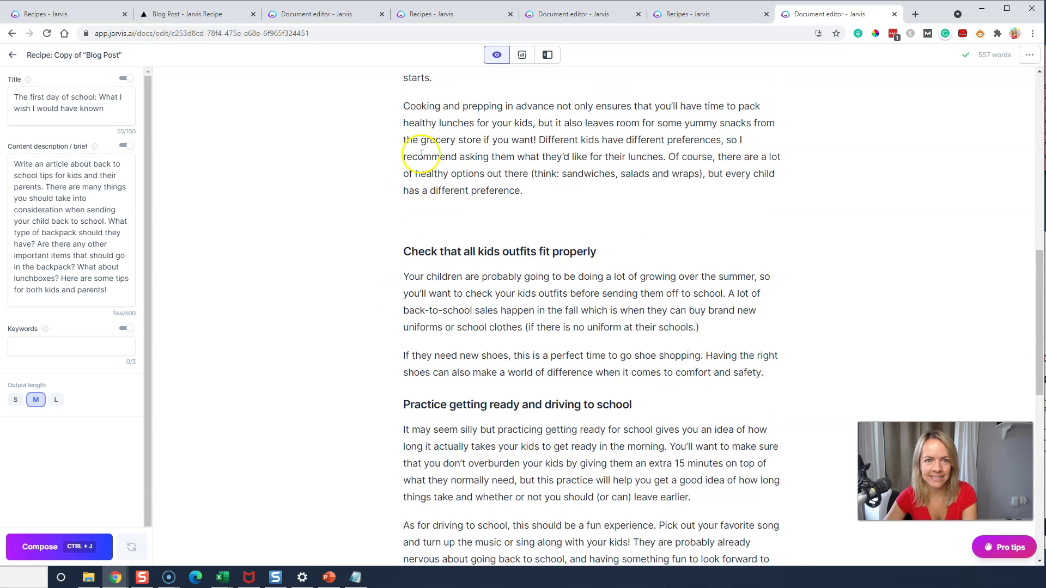
click(419, 212)
key(Delete)
key(Return)
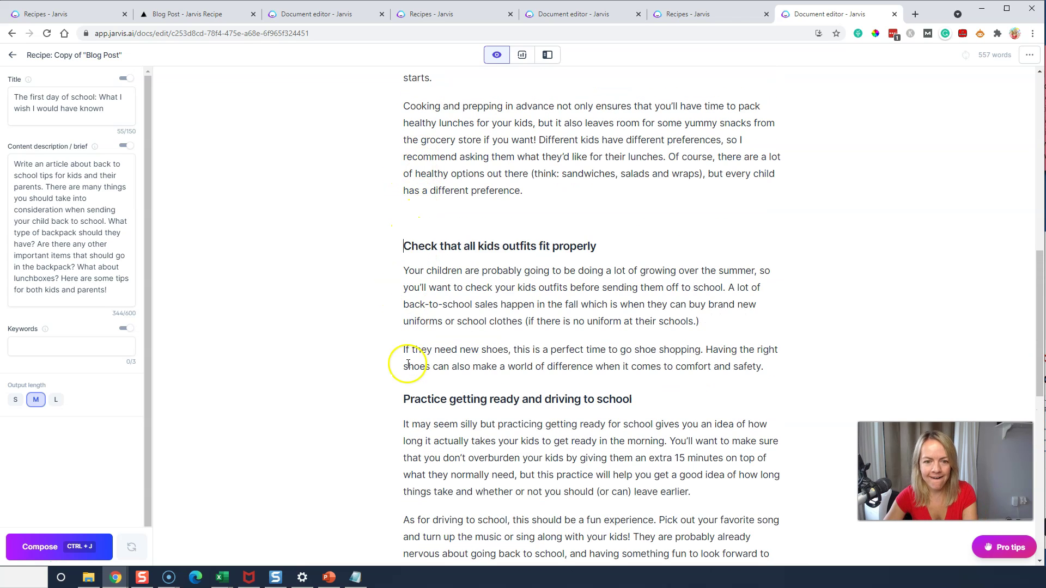
scroll(402, 397, down, 5)
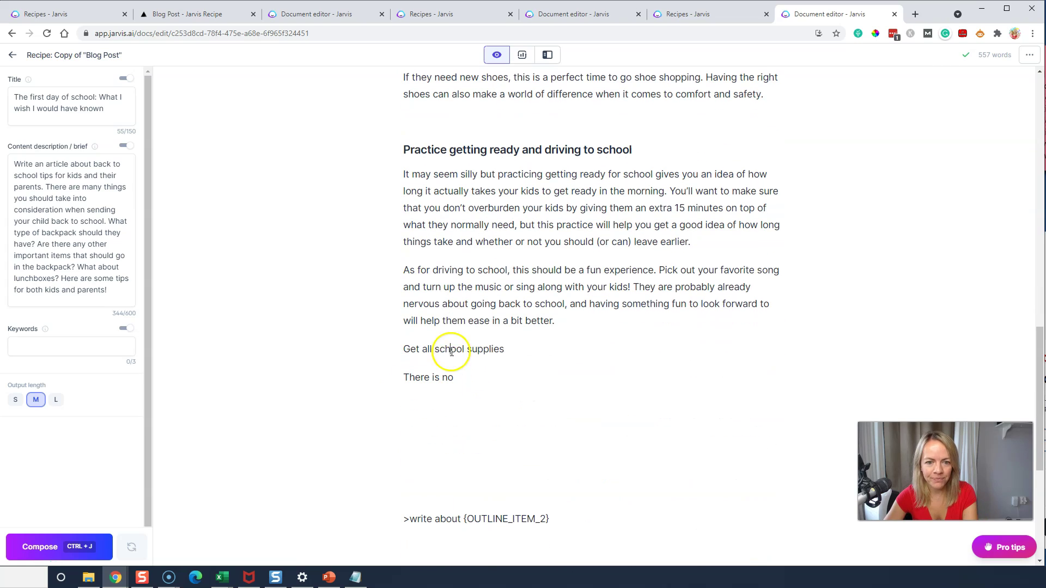
- Make the 'Get all school supplies' line an H2 heading
triple_click(451, 351)
click(420, 313)
scroll(481, 377, up, 1)
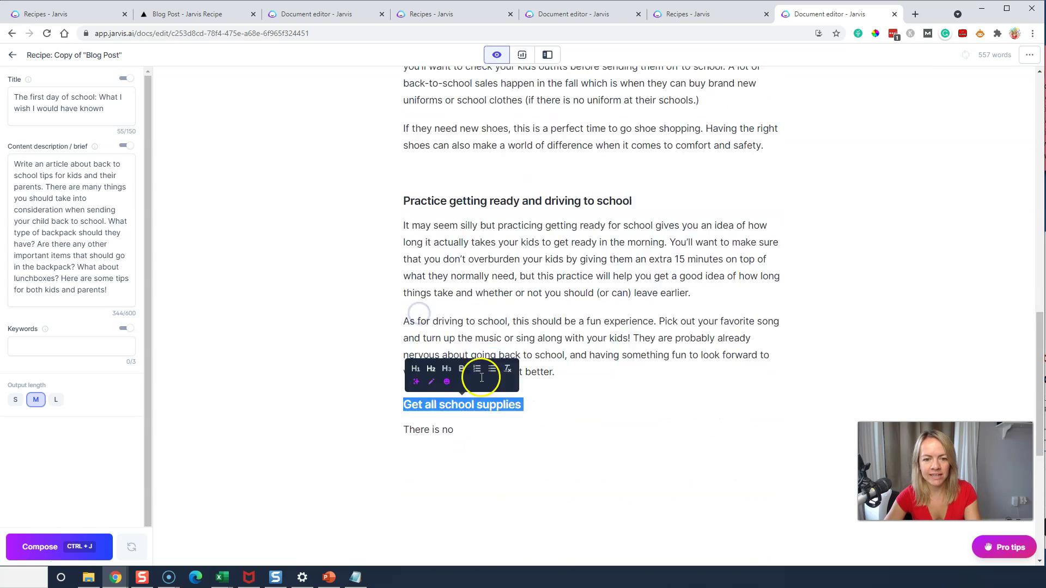
scroll(481, 378, up, 10)
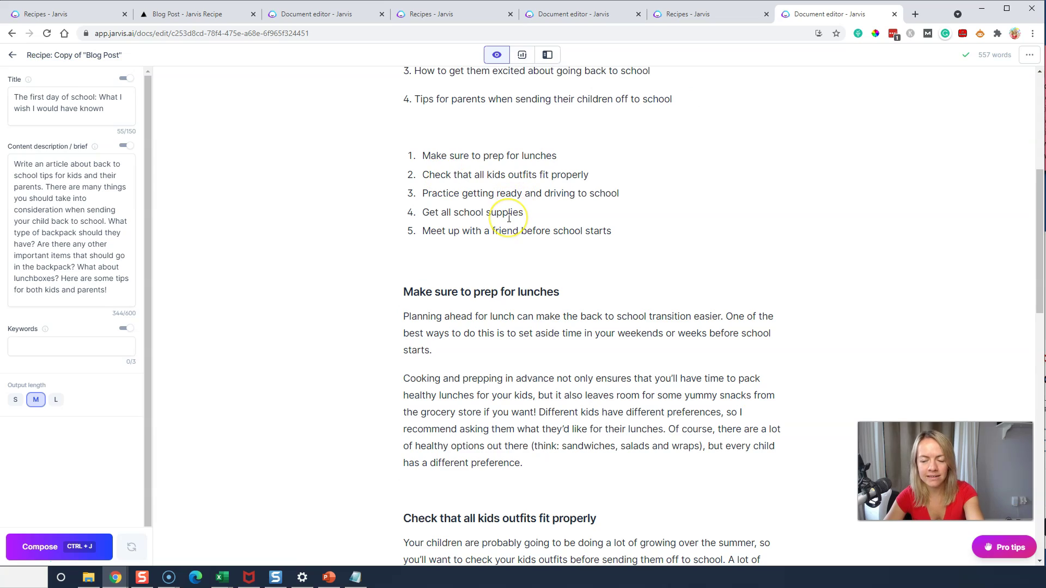
- Add 'Pick out the first day of school outfit' as the sixth item in the numbered tip list
scroll(509, 217, down, 10)
click(483, 266)
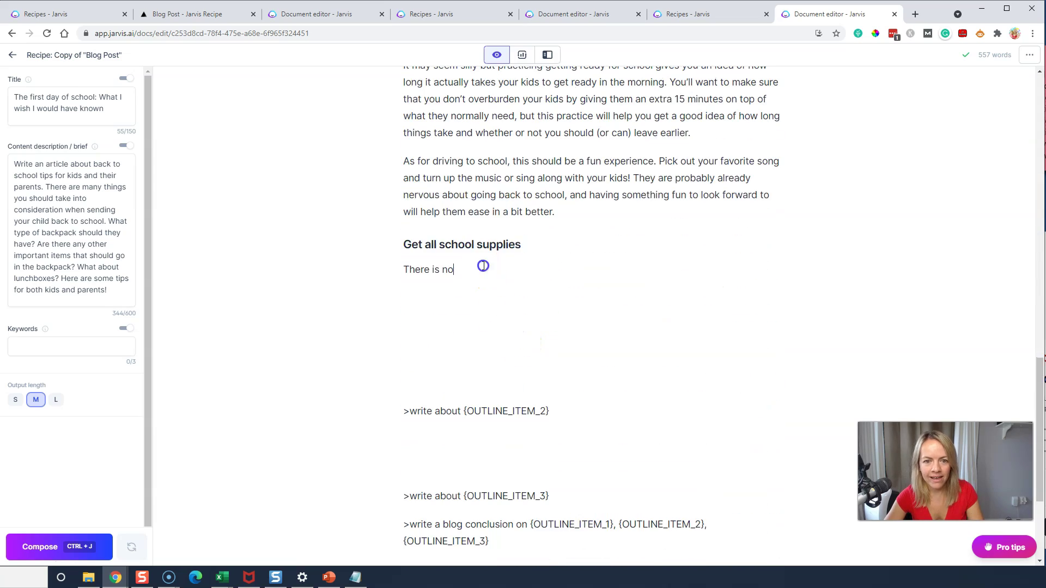
scroll(484, 265, up, 15)
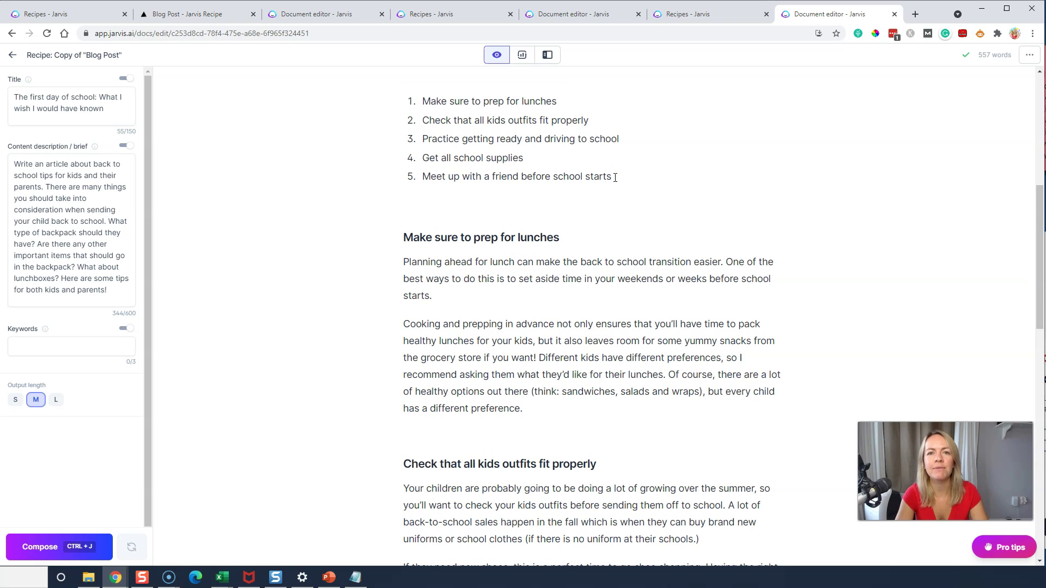
key(Return)
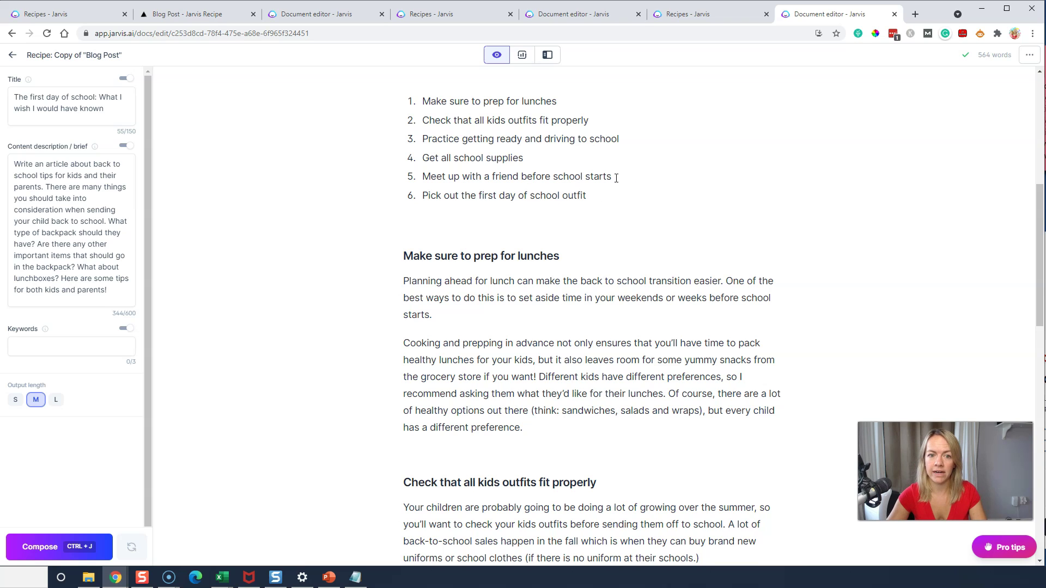
scroll(556, 191, down, 2)
- Generate the school supplies section text with repeated Compose (Ctrl+J)
scroll(483, 161, up, 2)
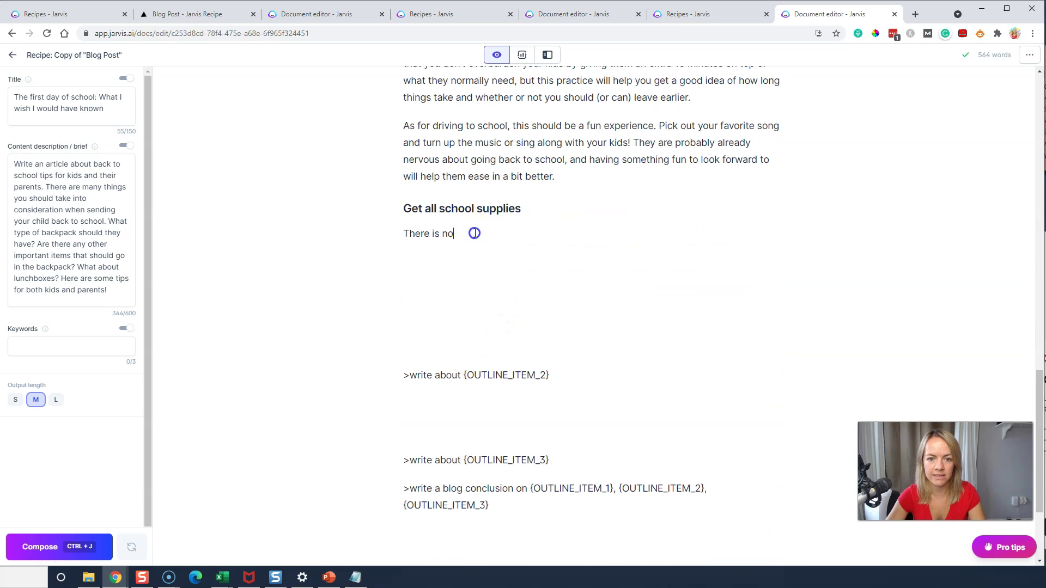
key(ctrl+j)
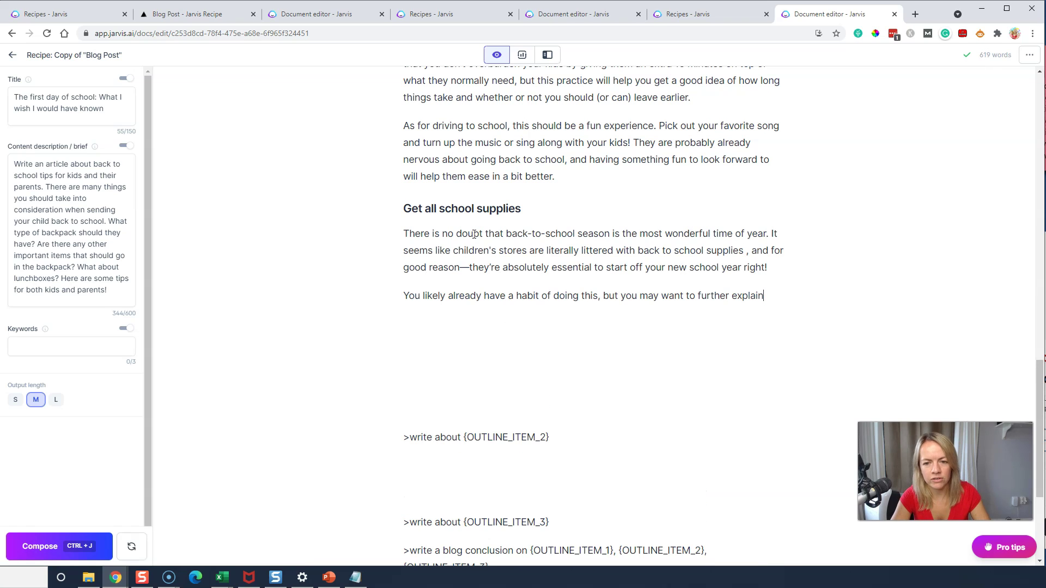
key(ctrl+j)
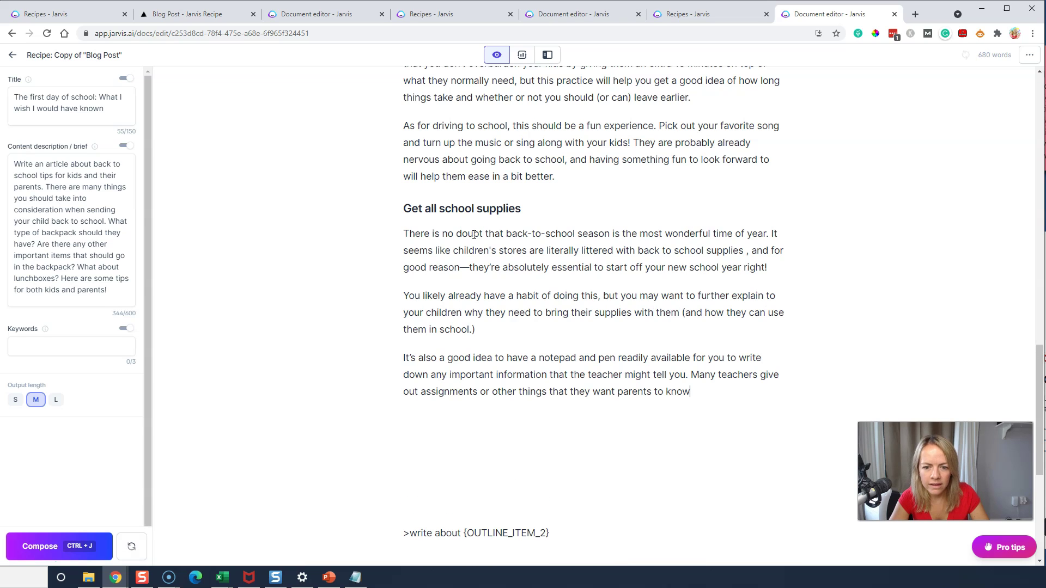
key(ctrl+j)
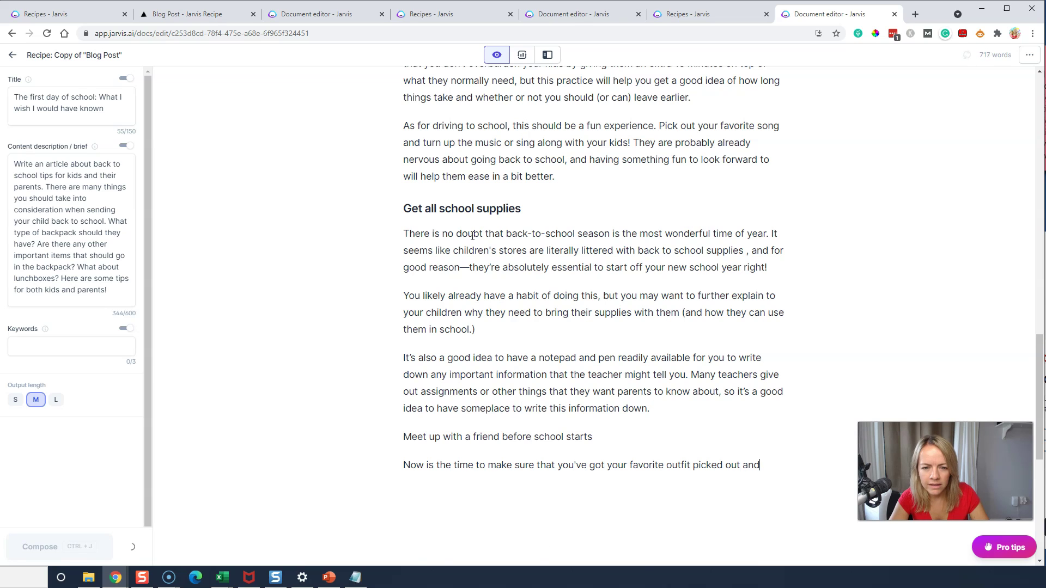
- Keep composing through the meet-a-friend and share-with-other-parents sections into the conclusion
scroll(479, 234, down, 3)
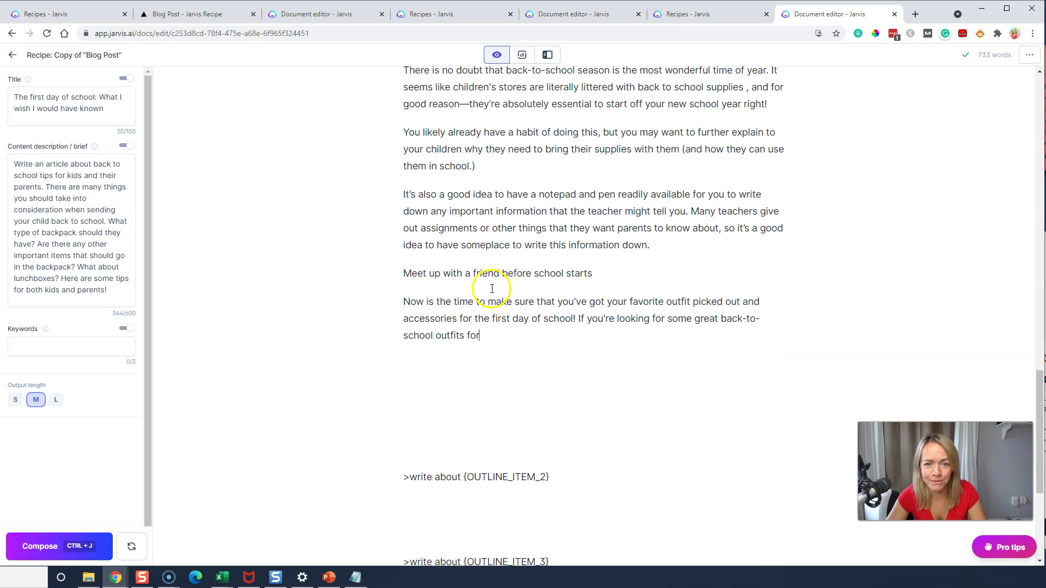
key(ctrl+j)
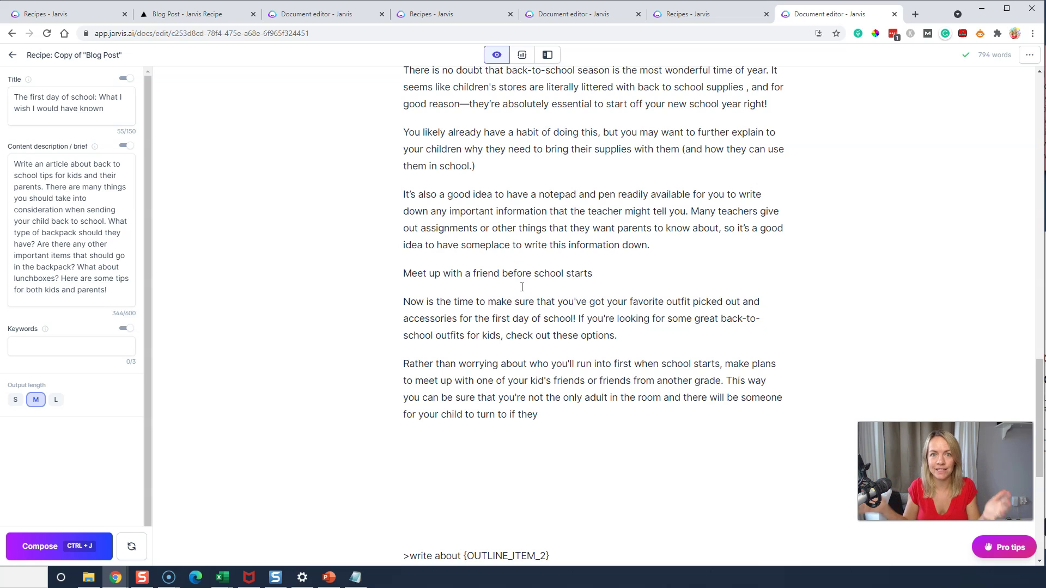
key(ctrl+j)
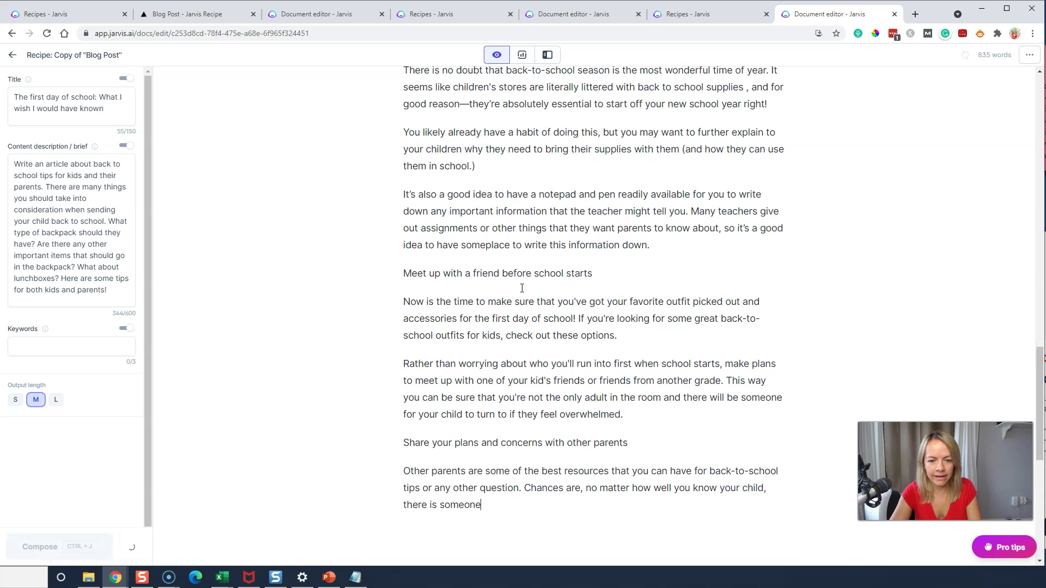
key(ctrl+j)
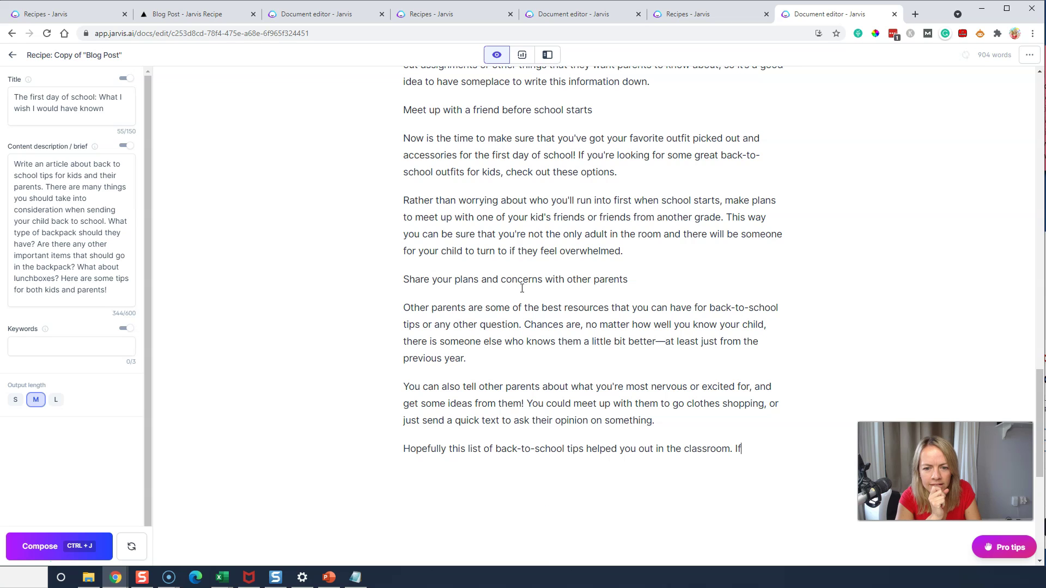
- Make the 'Meet up with a friend' line an H2 heading
scroll(521, 288, up, 3)
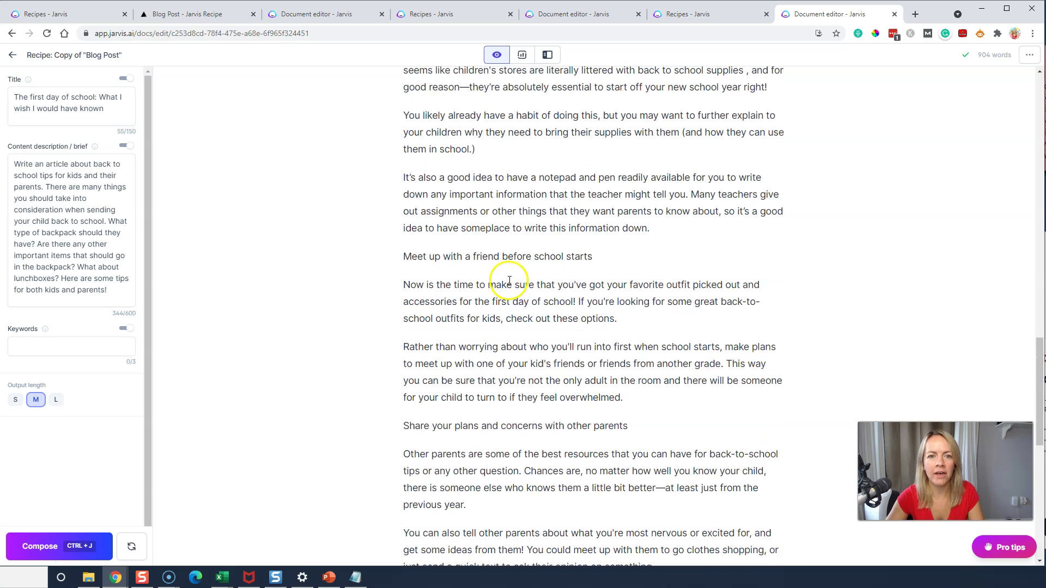
triple_click(488, 272)
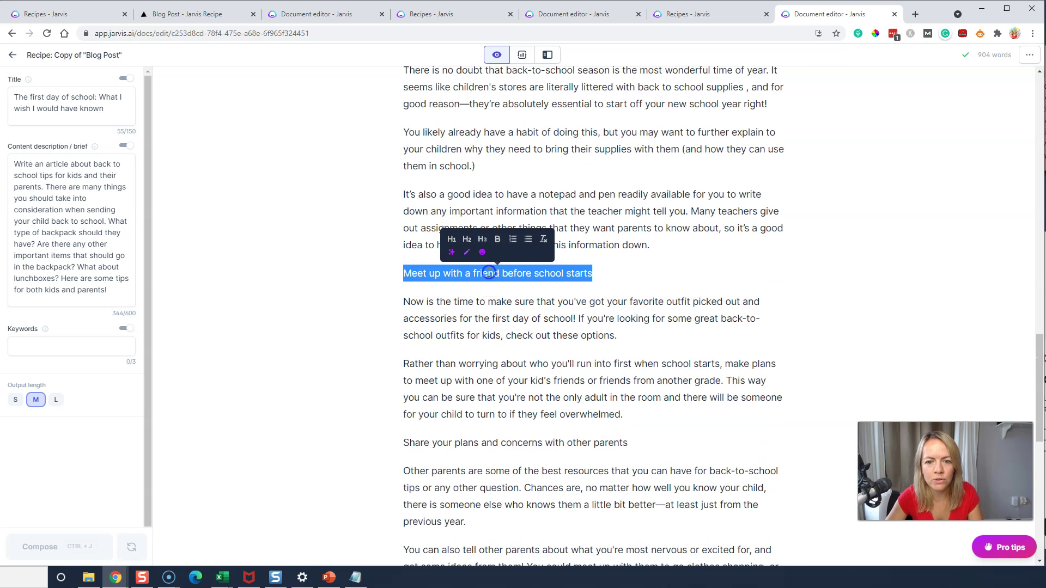
click(467, 239)
scroll(451, 273, up, 4)
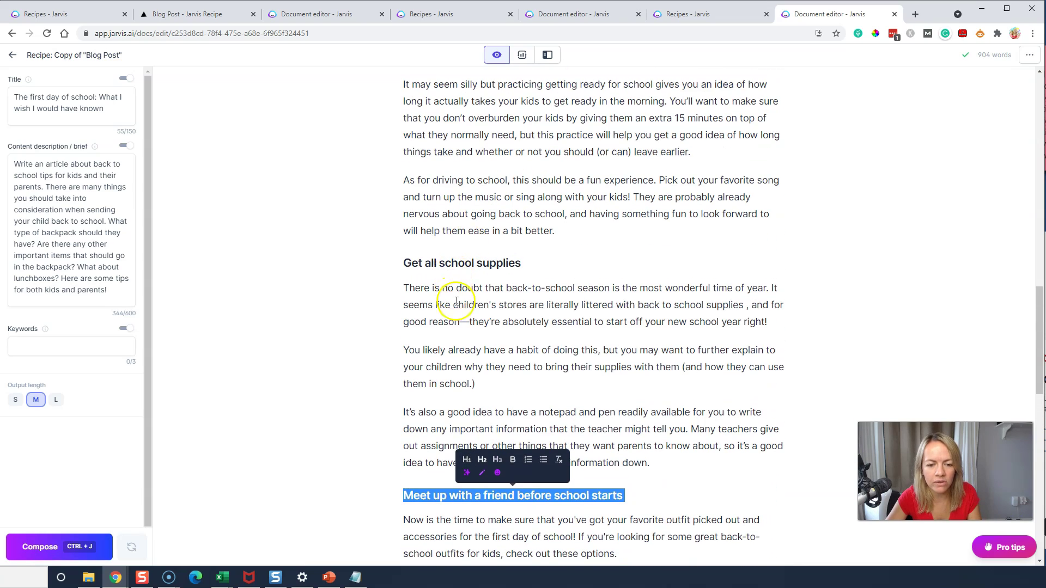
scroll(456, 301, up, 12)
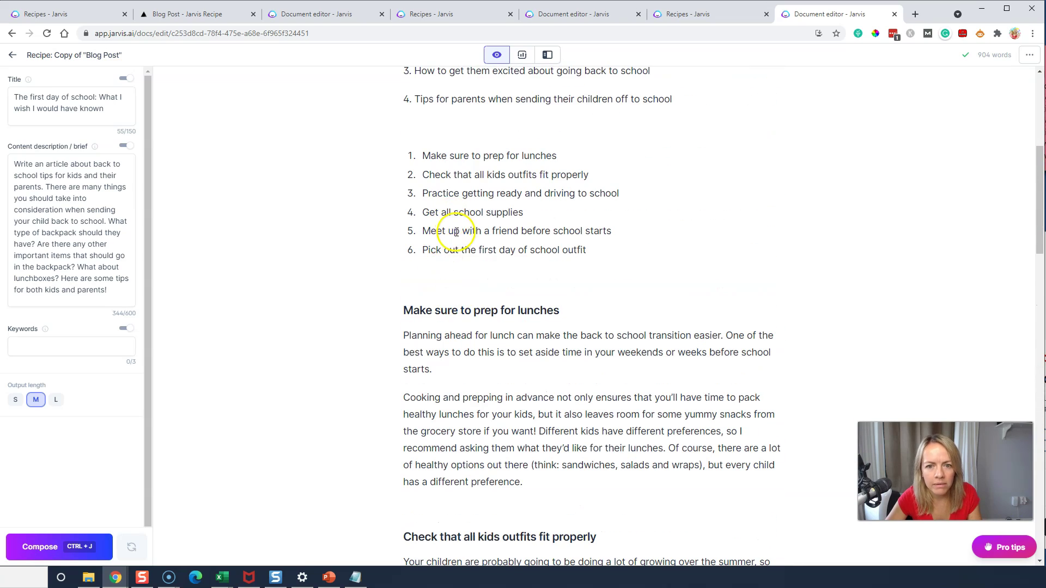
scroll(467, 252, down, 12)
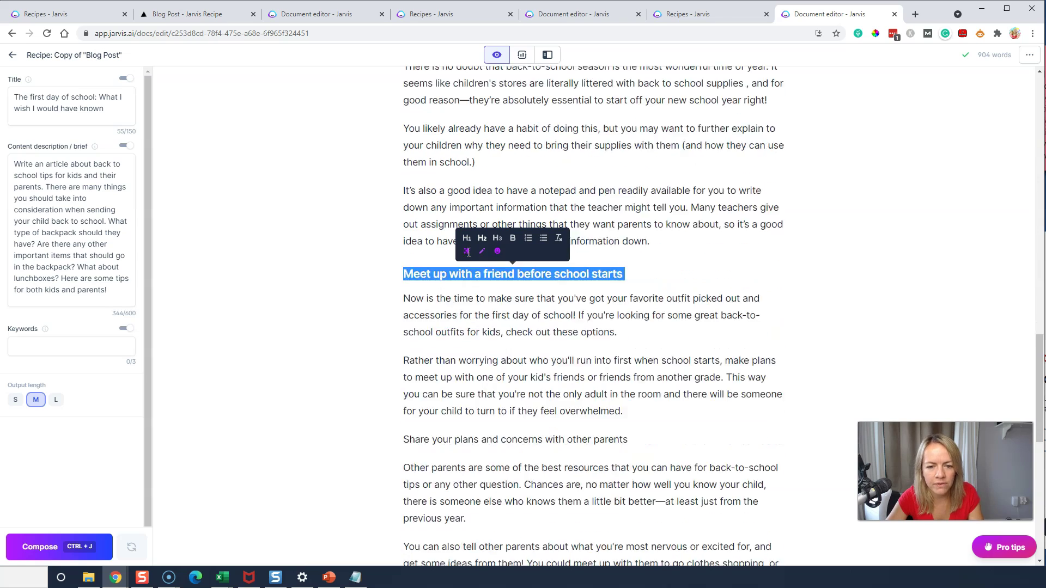
scroll(468, 252, down, 2)
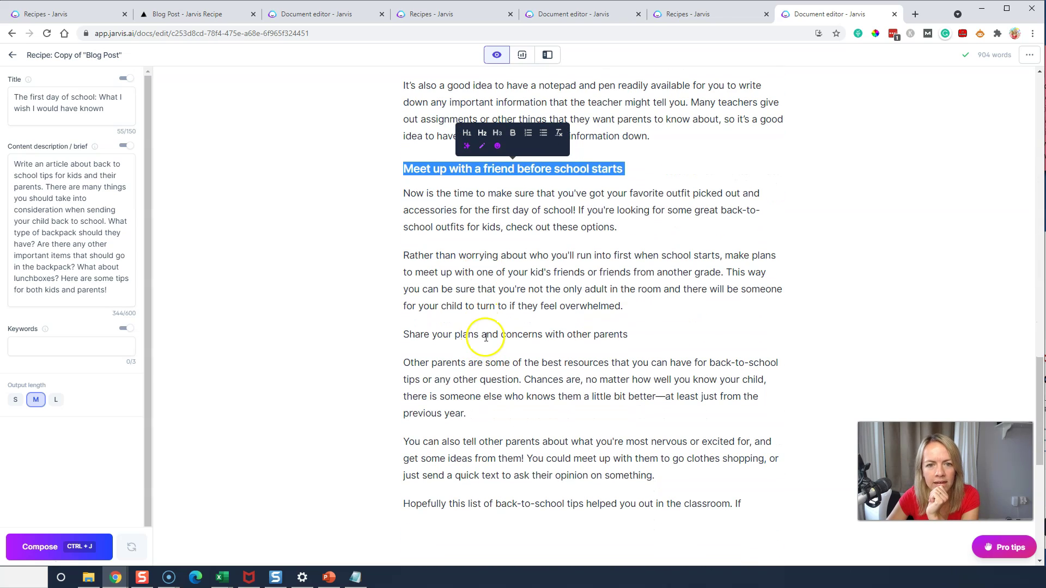
- Check the numbered tip list by selecting tips 1 to 5, then clearing the selection
triple_click(486, 337)
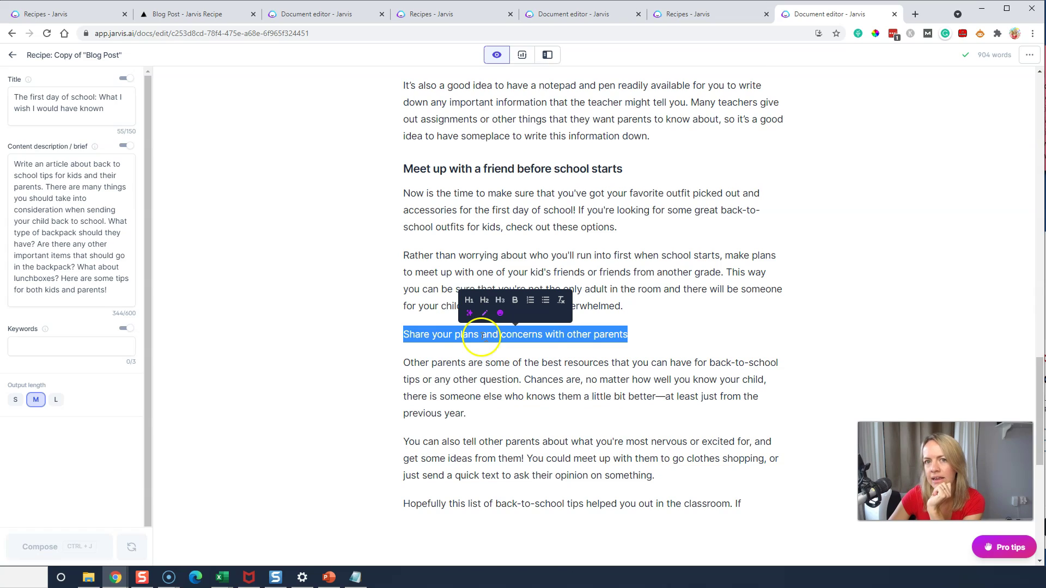
scroll(481, 335, up, 13)
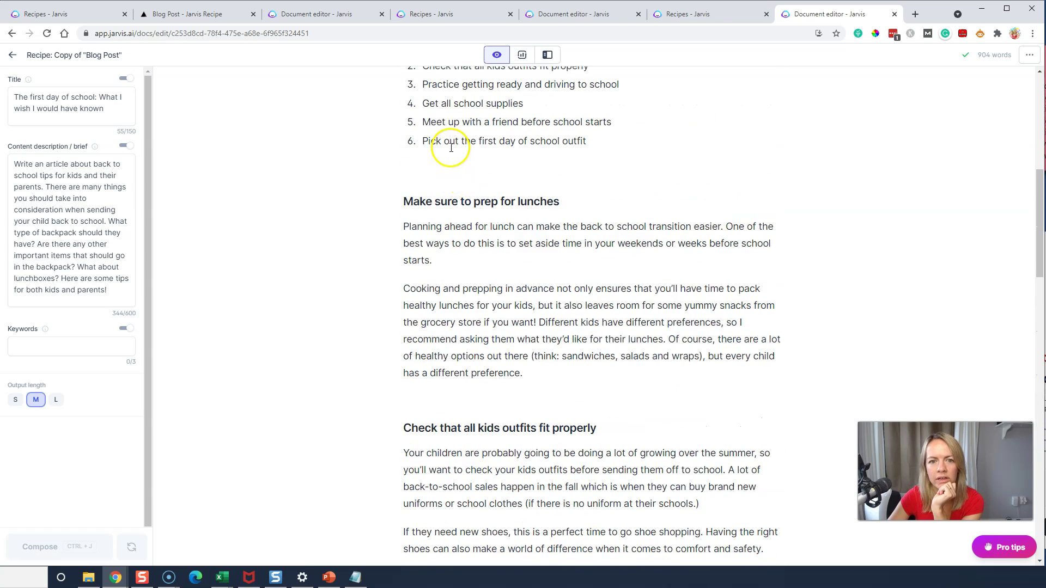
click(454, 182)
scroll(455, 187, up, 2)
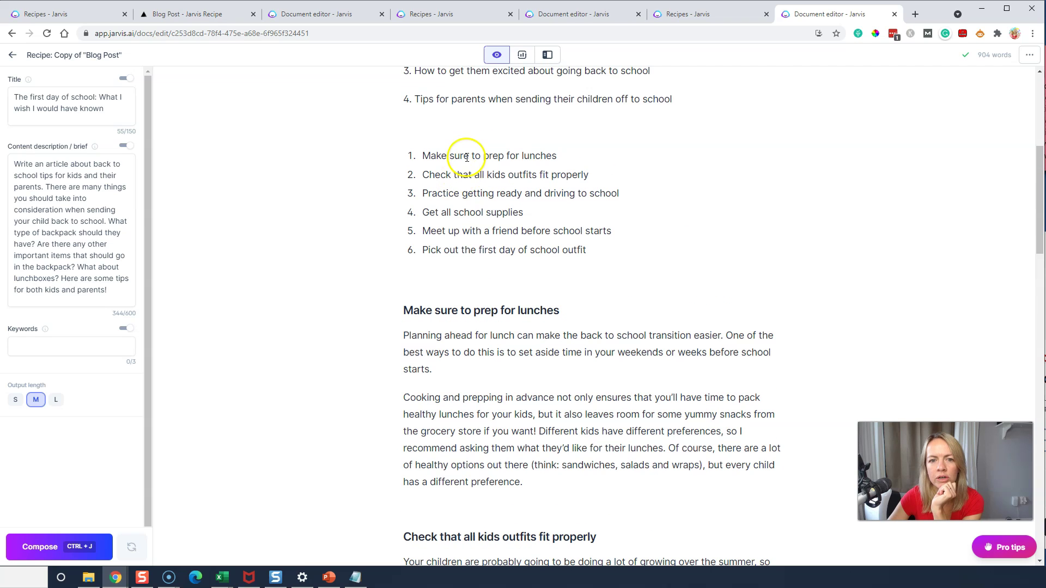
click(494, 225)
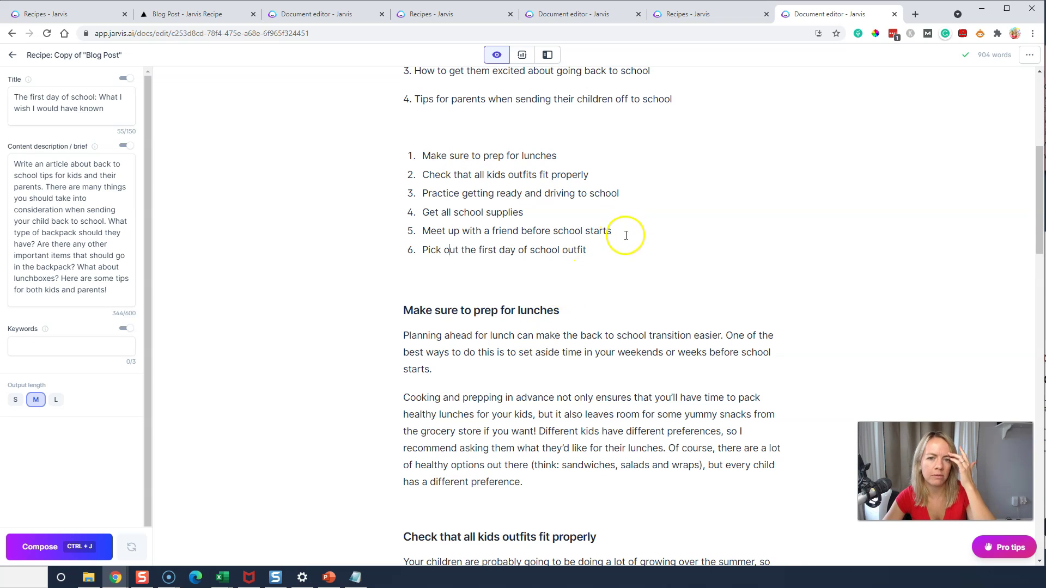
drag(623, 232, 422, 158)
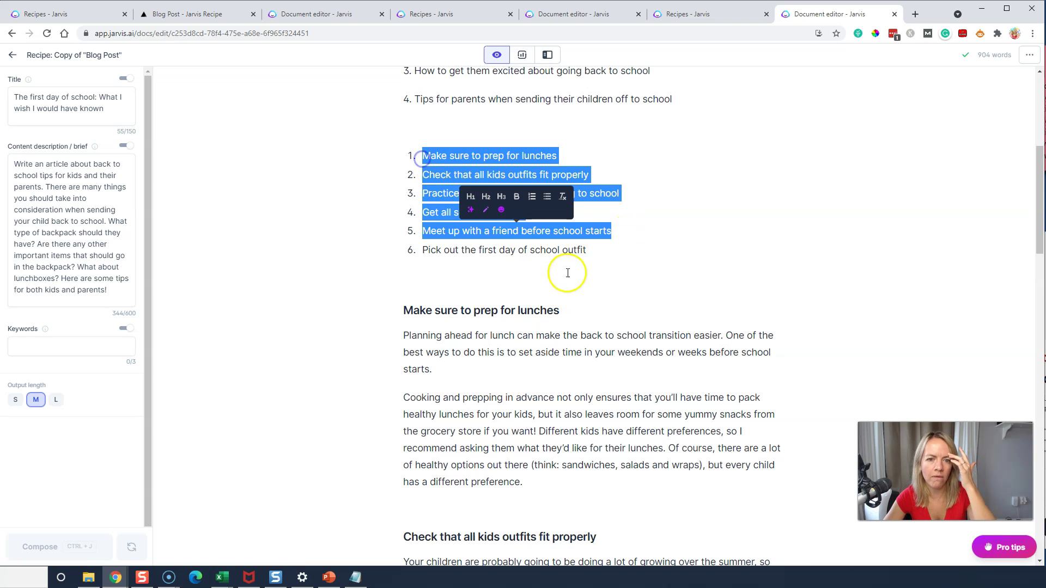
click(524, 254)
- Make 'Share your plans and concerns with other parents' an H2 heading
scroll(527, 258, down, 20)
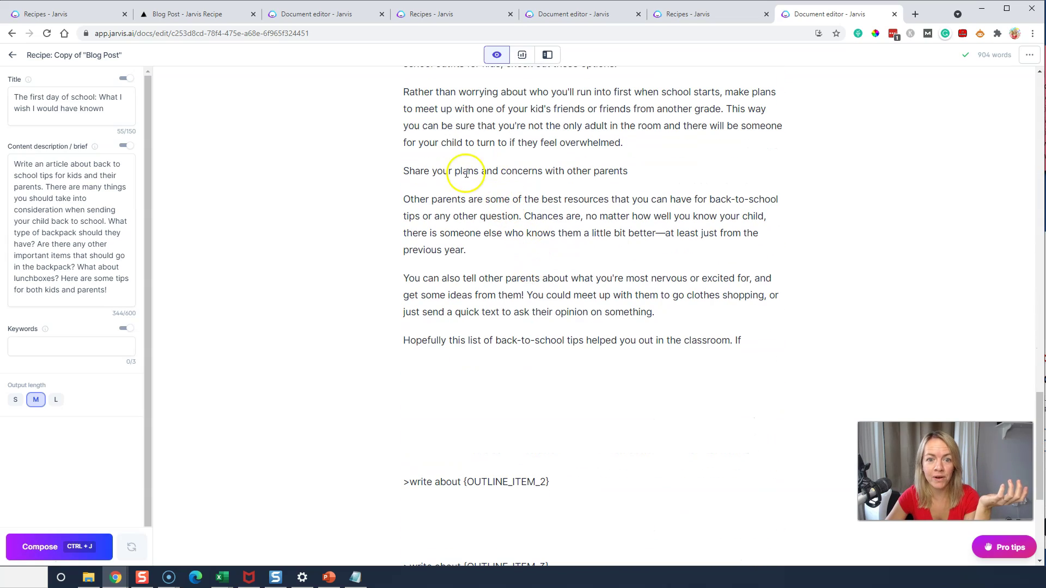
click(501, 171)
triple_click(501, 171)
key(ctrl+c)
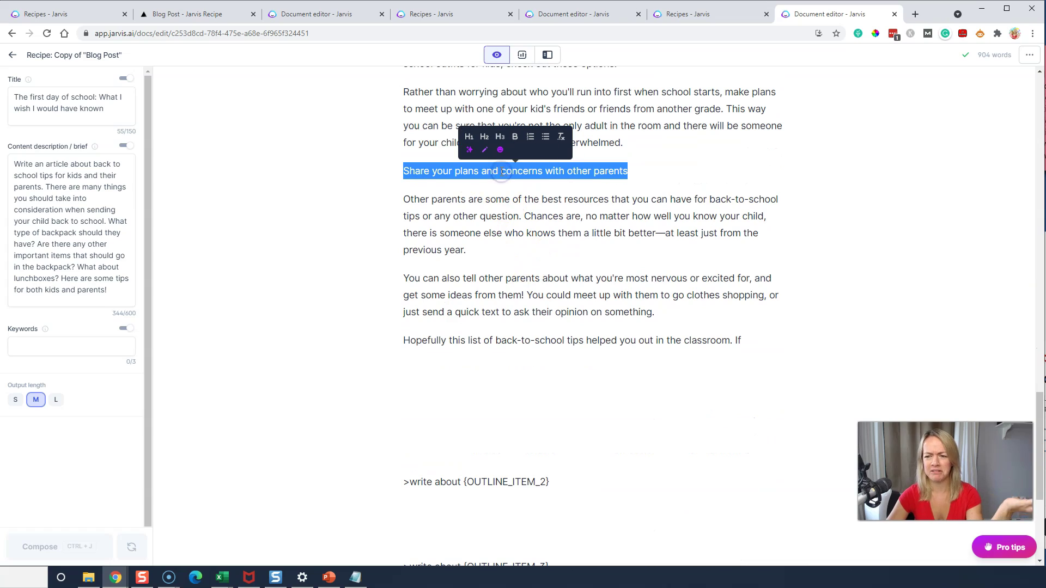
click(483, 136)
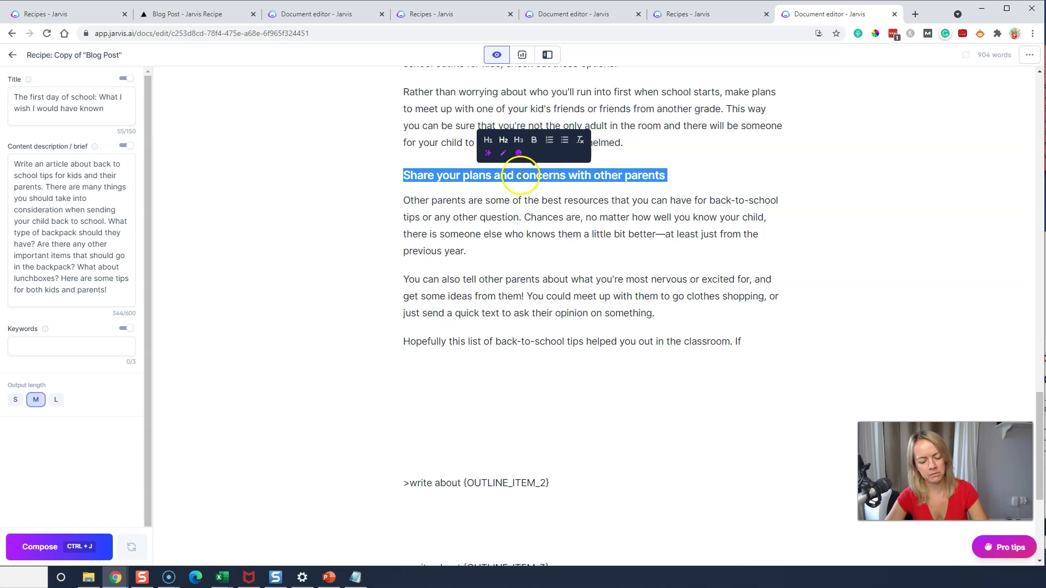
- Paste 'Share your plans and concerns with other parents' after tip 6 as plain-text numbered tip 7
scroll(560, 228, up, 15)
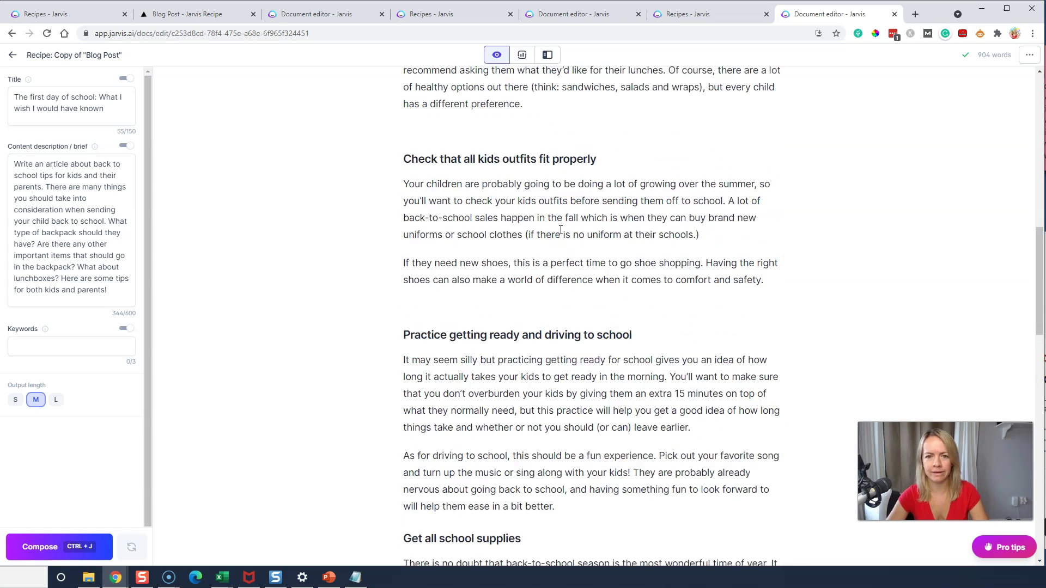
scroll(560, 229, up, 6)
key(ctrl+v)
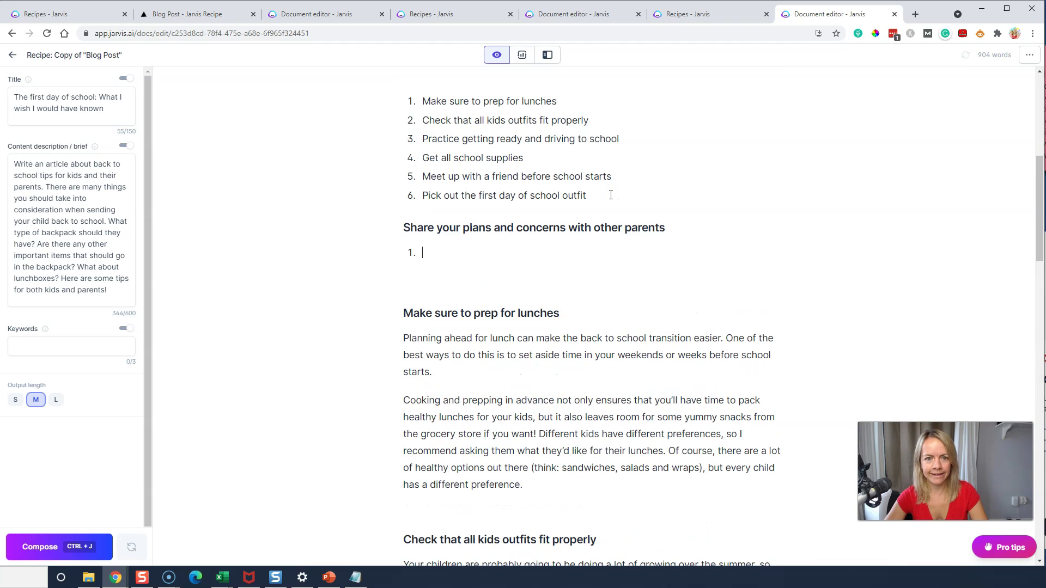
triple_click(428, 233)
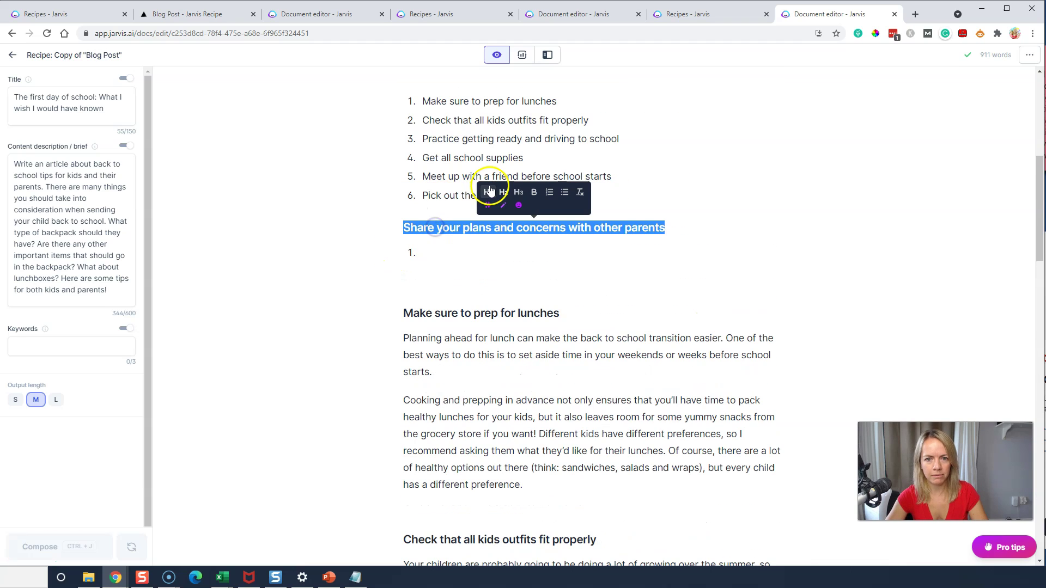
click(504, 194)
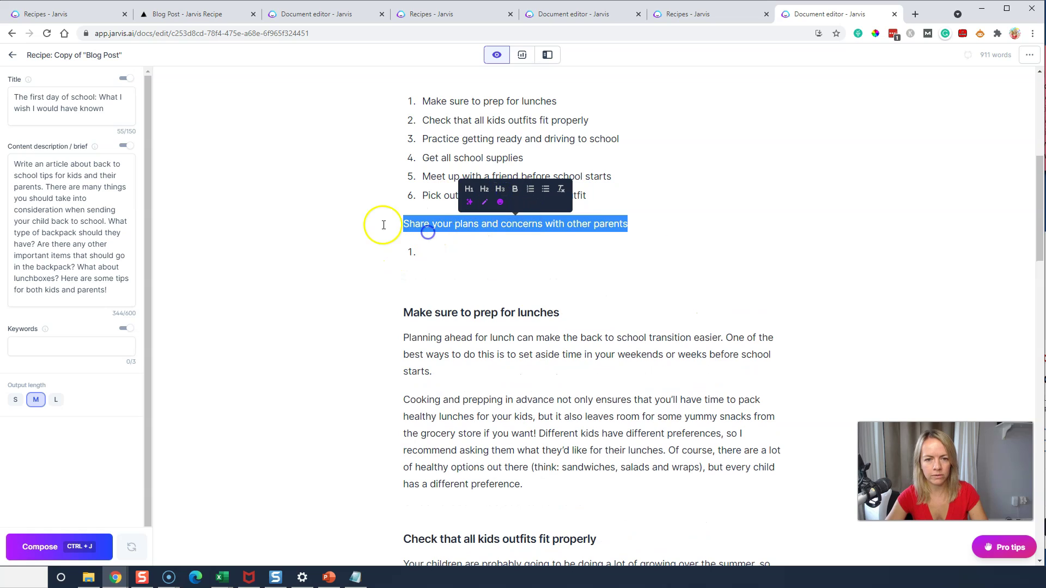
click(406, 229)
key(BackSpace)
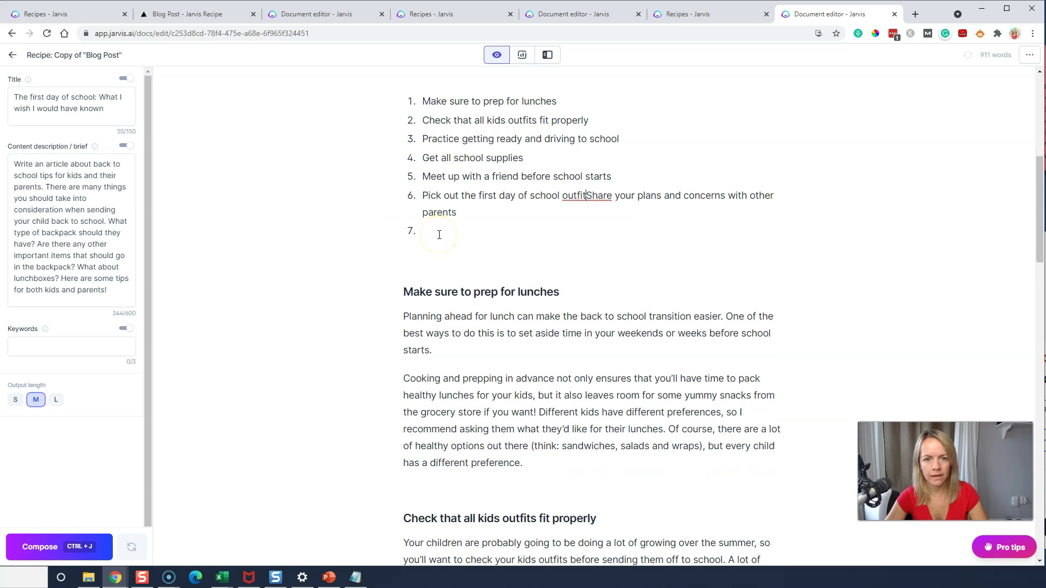
key(Return)
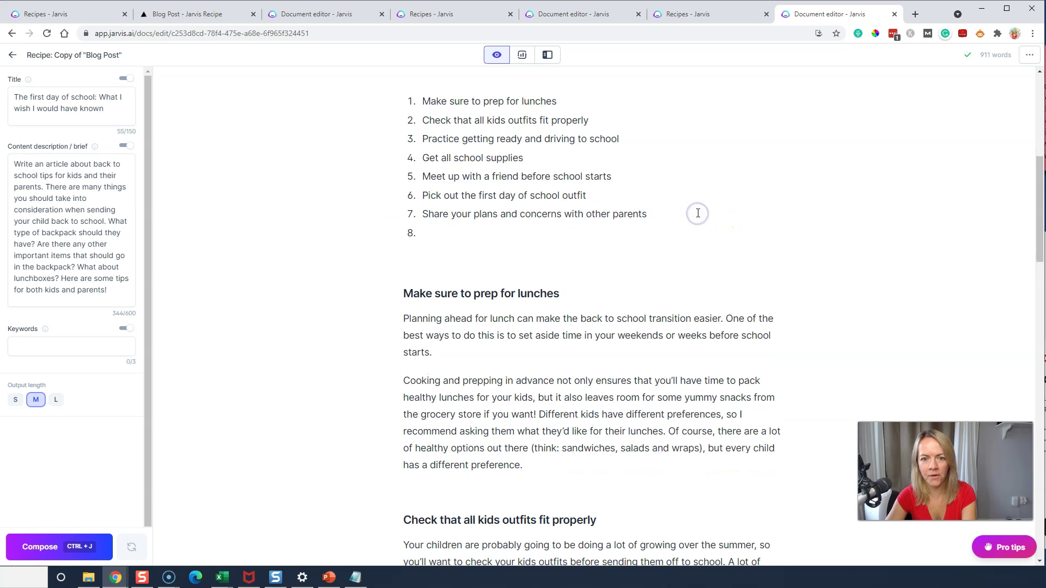
key(Delete)
- Delete the old four-item outline under the intro, leaving the numbered tip list
scroll(685, 213, up, 5)
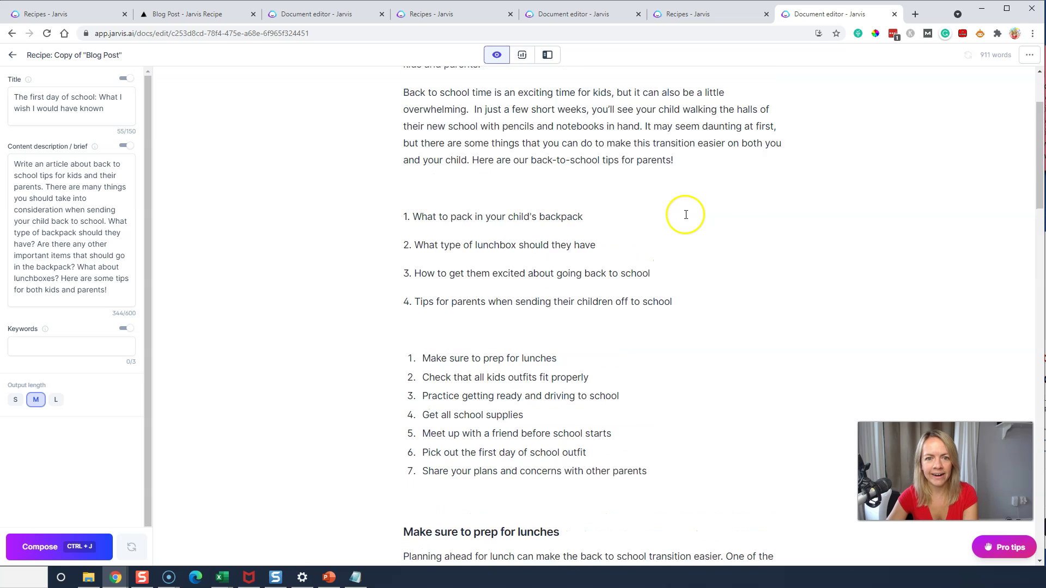
scroll(686, 266, down, 1)
drag(681, 264, 394, 169)
key(BackSpace)
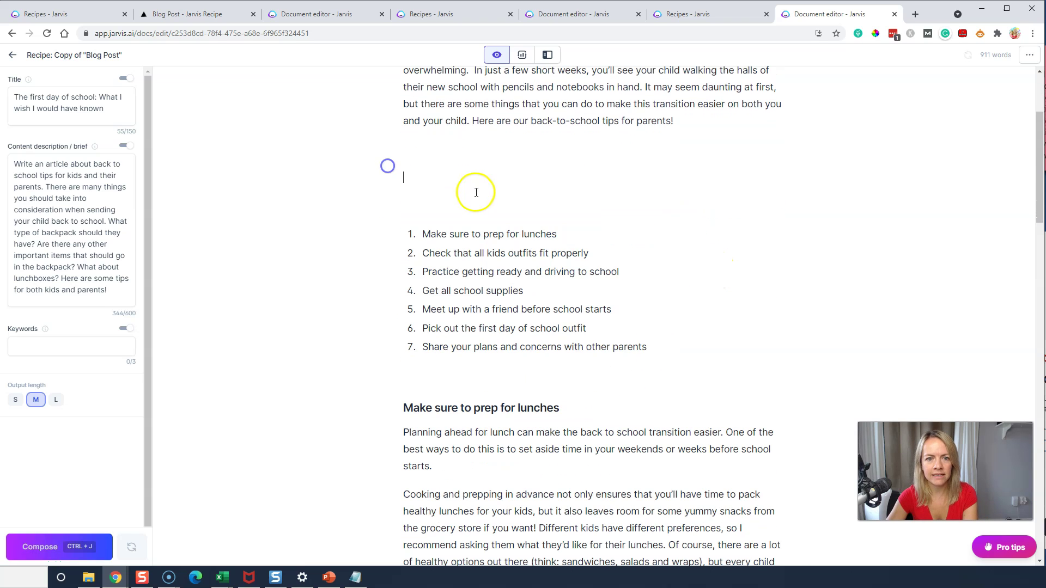
scroll(504, 177, up, 3)
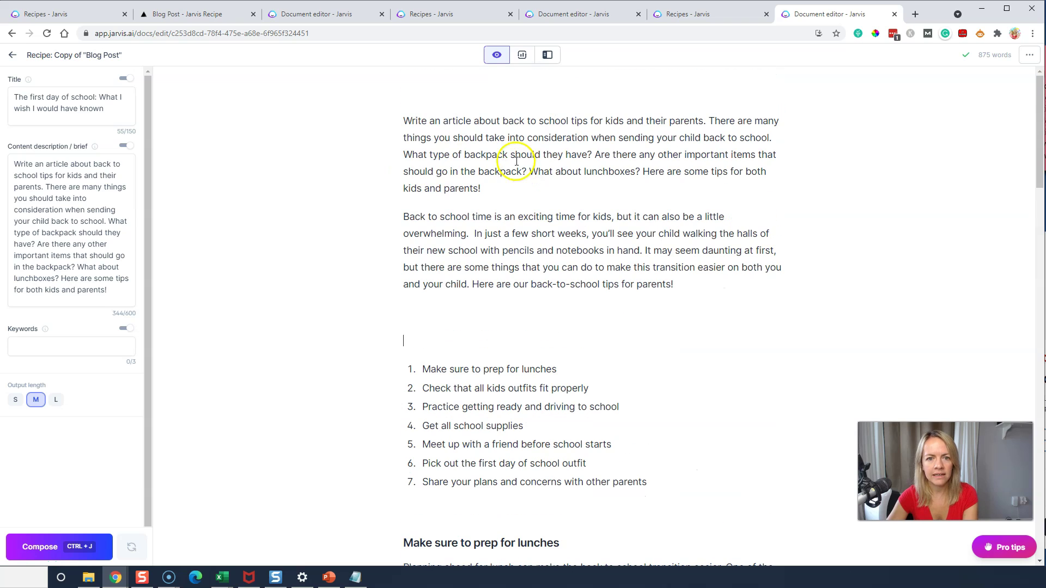
scroll(505, 219, down, 5)
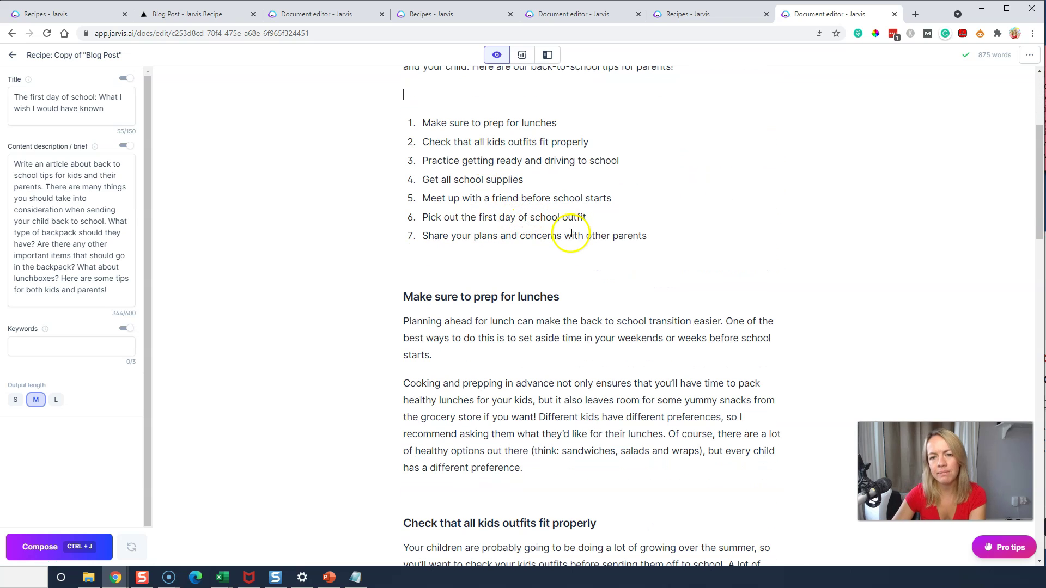
drag(627, 236, 305, 114)
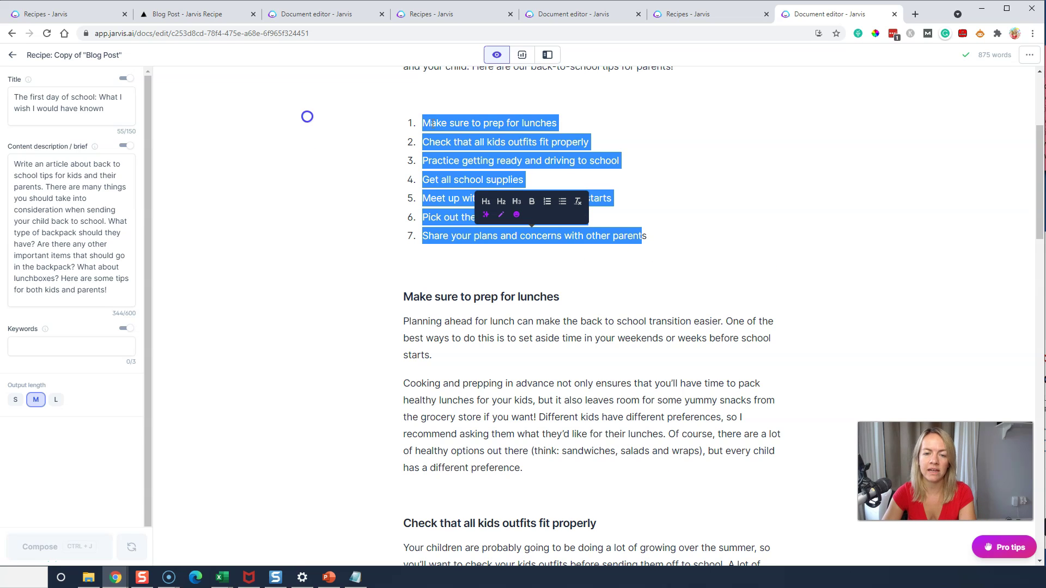
click(657, 260)
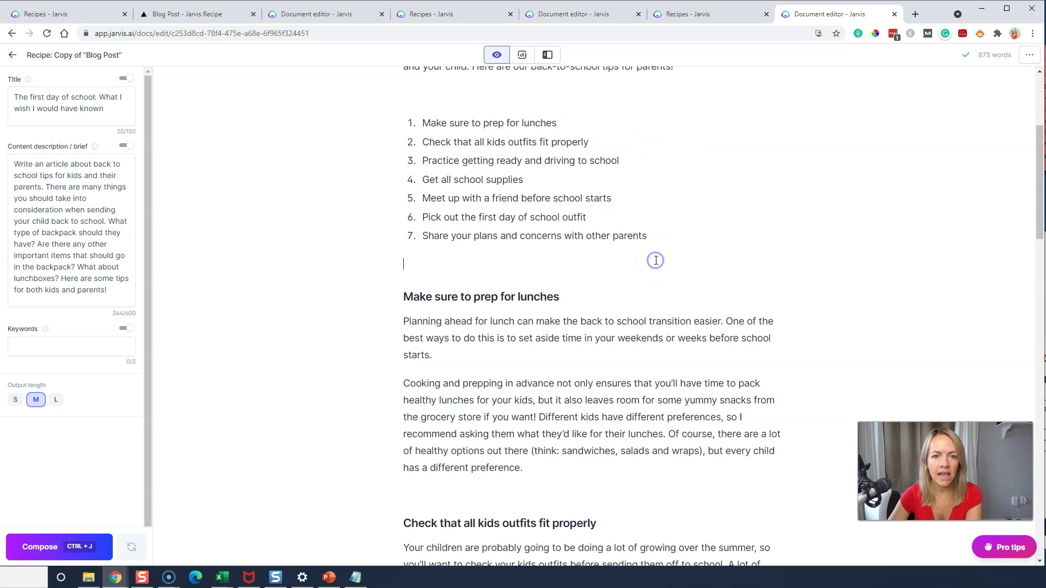
- Add blank lines before the Get all school supplies, Meet up and Share your plans headings
scroll(656, 260, down, 4)
scroll(656, 260, down, 9)
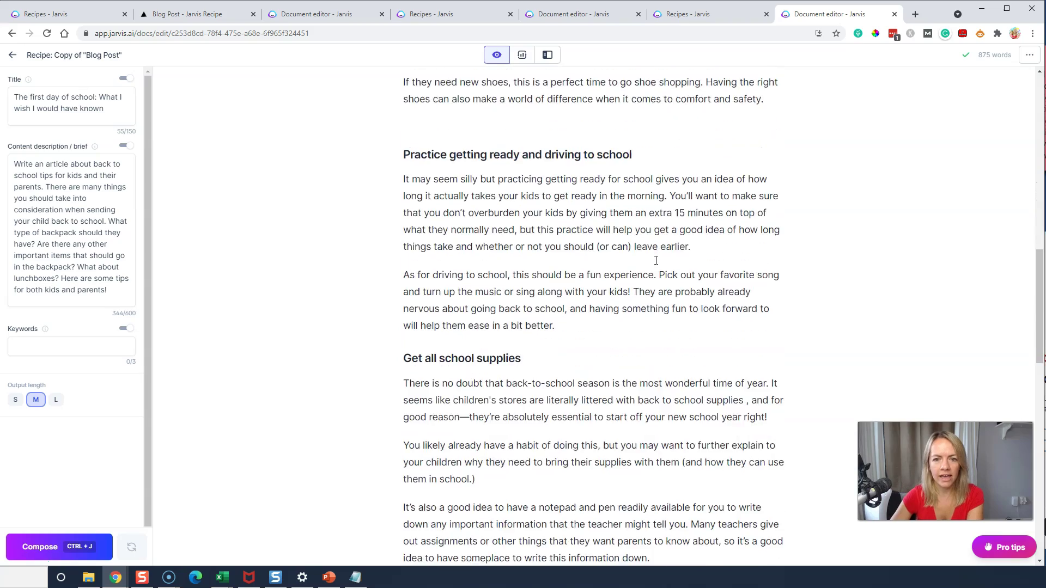
click(612, 161)
key(Return)
scroll(667, 305, down, 3)
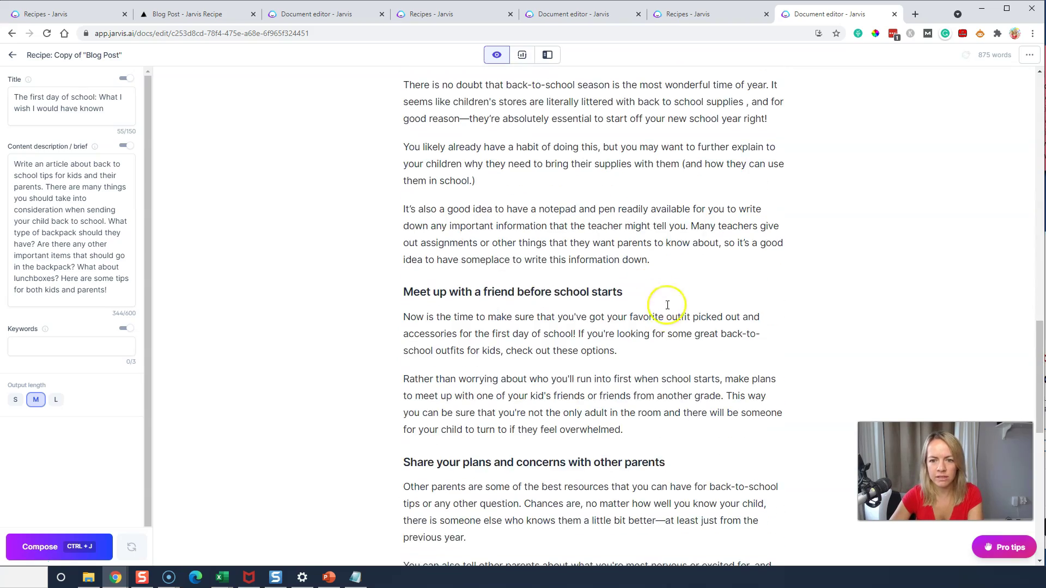
click(672, 259)
key(Return)
scroll(672, 290, down, 2)
click(648, 348)
key(Return)
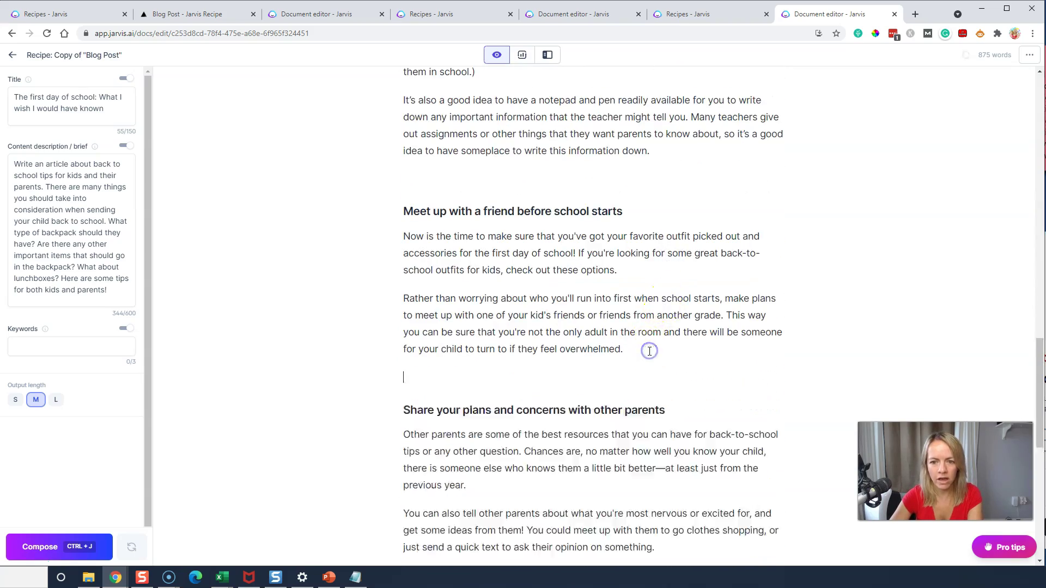
- Remove the stray 'If' so the closing sentence ends at 'helped you out in the classroom.'
scroll(649, 348, down, 7)
scroll(648, 346, up, 1)
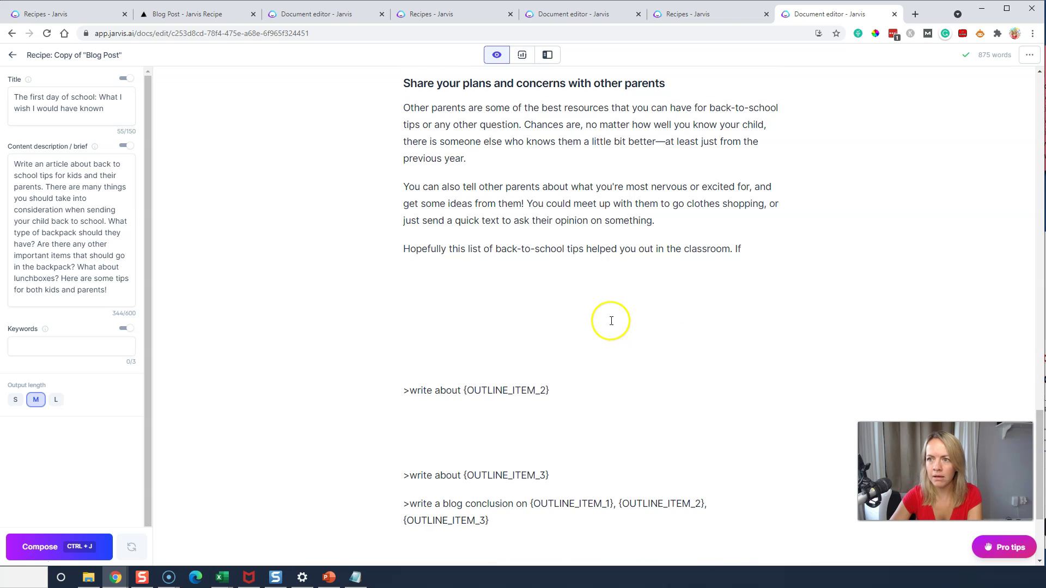
click(777, 247)
key(BackSpace)
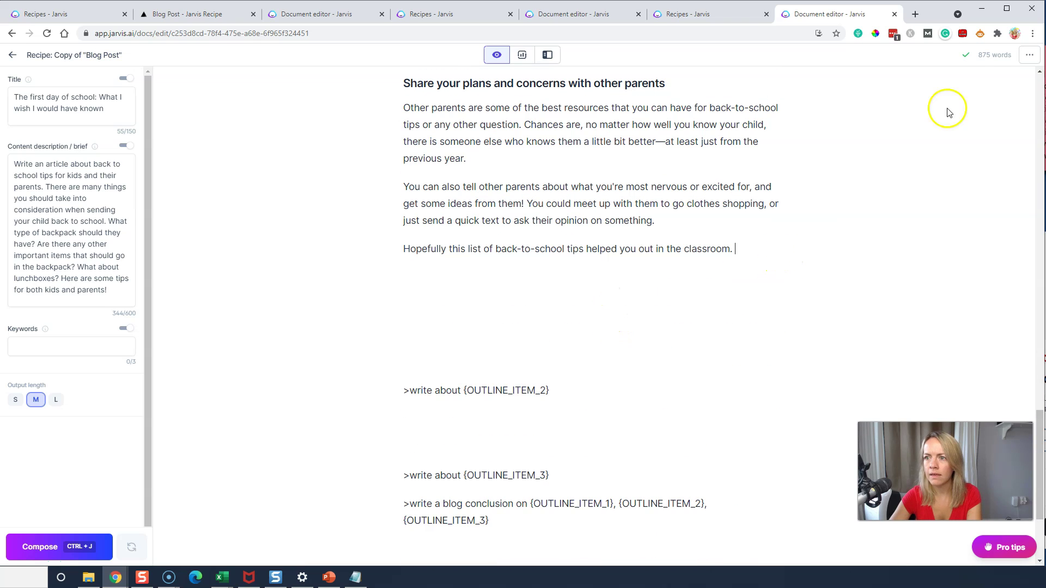
- Delete the leftover prompt lines and outline placeholders, then run the conclusion-writing command
mouse_move(986, 59)
click(528, 299)
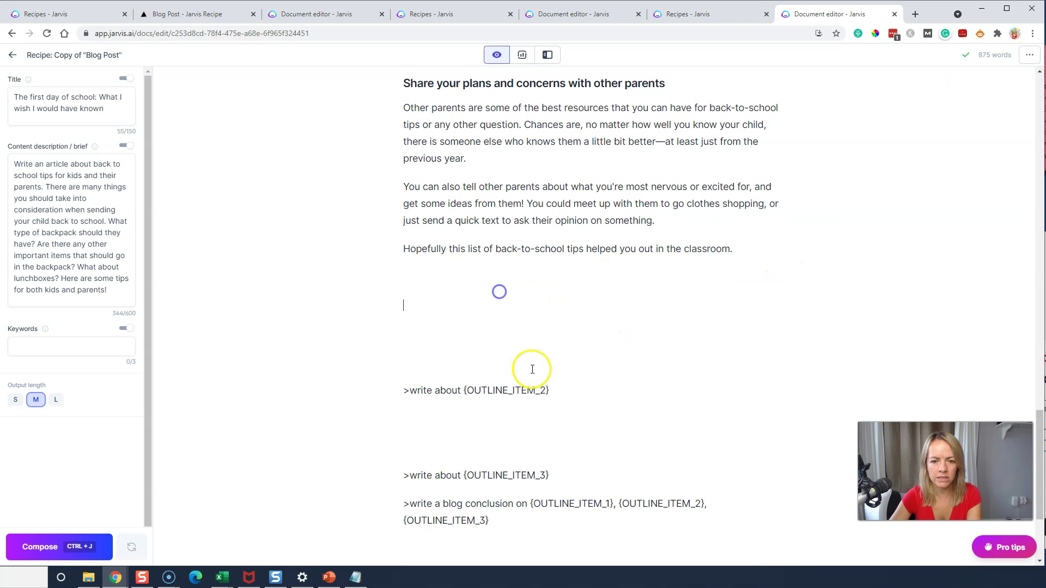
drag(561, 476, 400, 306)
key(BackSpace)
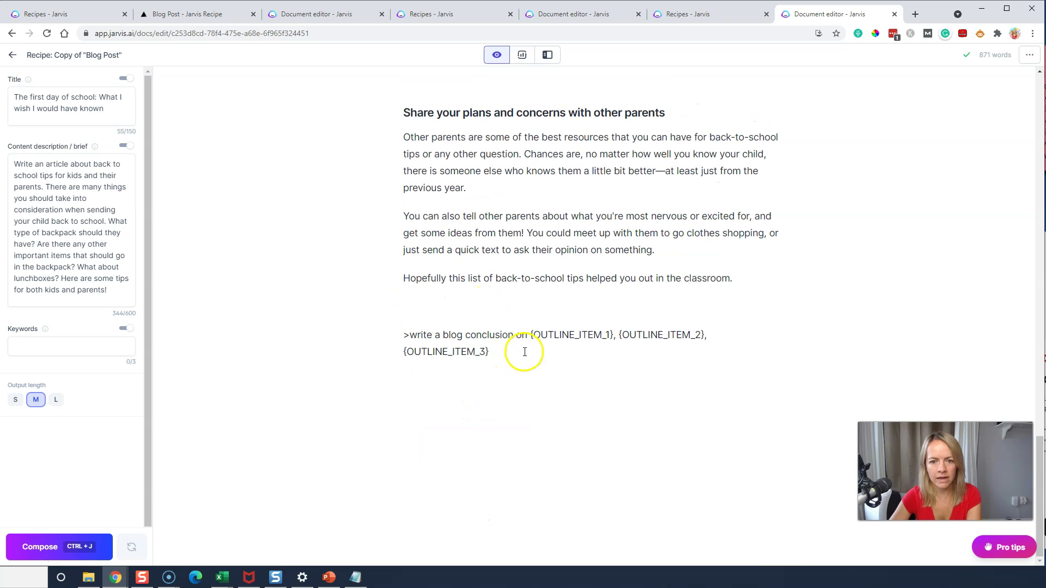
drag(523, 352, 527, 339)
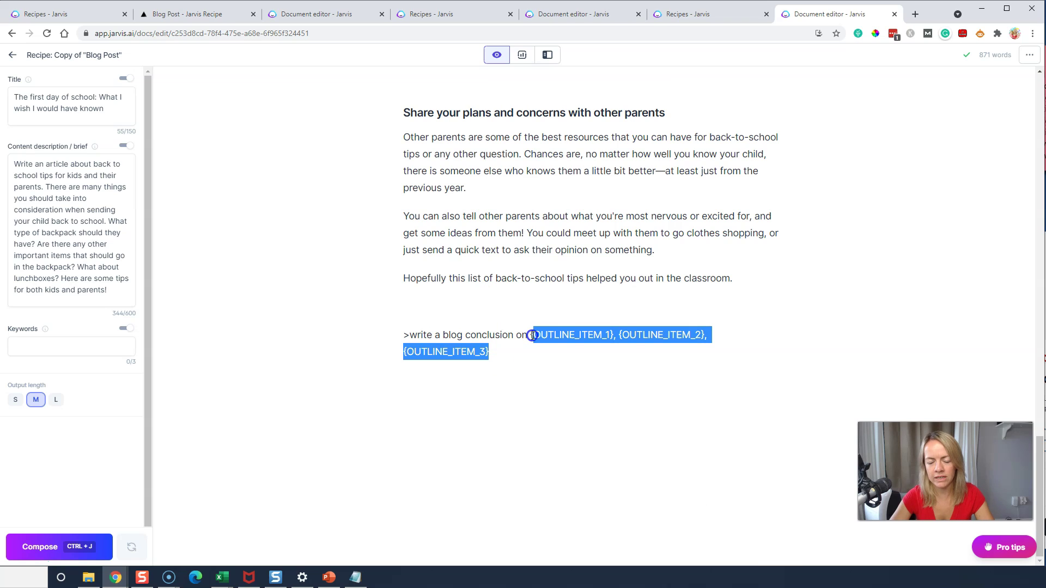
key(BackSpace)
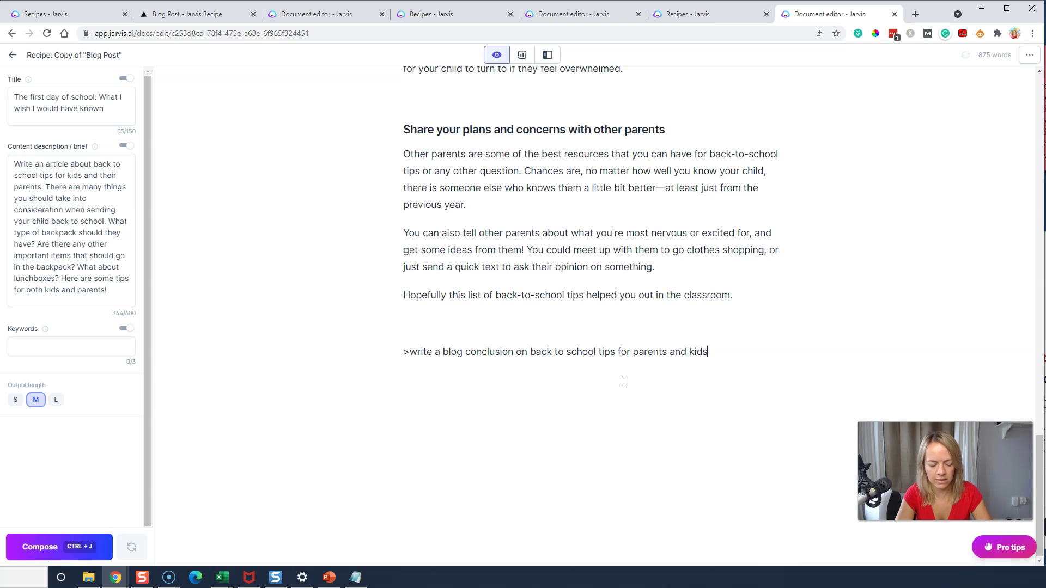
key(ctrl+j)
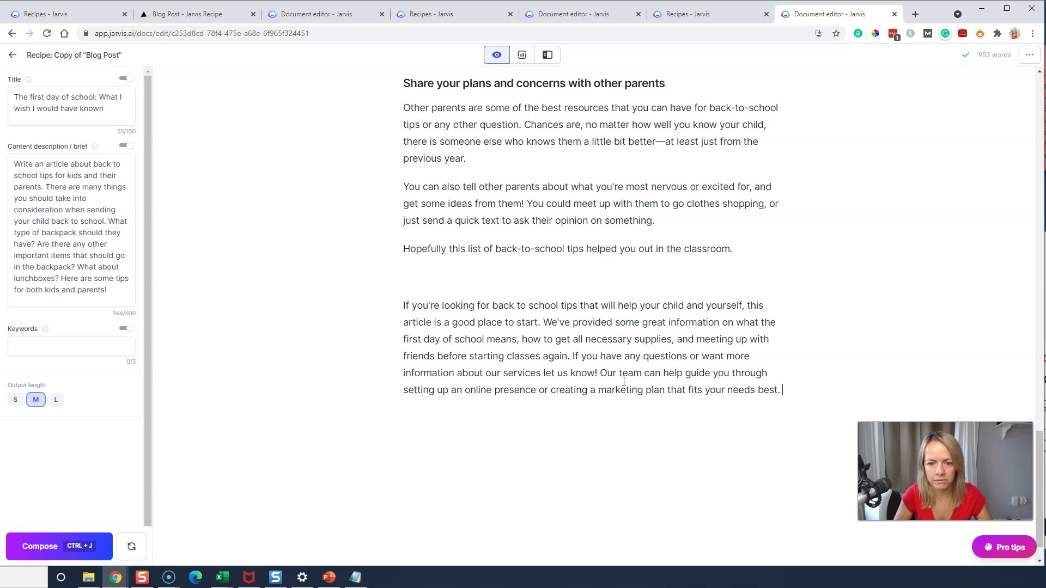
- Undo the off-topic sentences, compose more, and delete the 'Schools are starting back up' paragraph
key(ctrl+z)
click(651, 374)
key(ctrl+j)
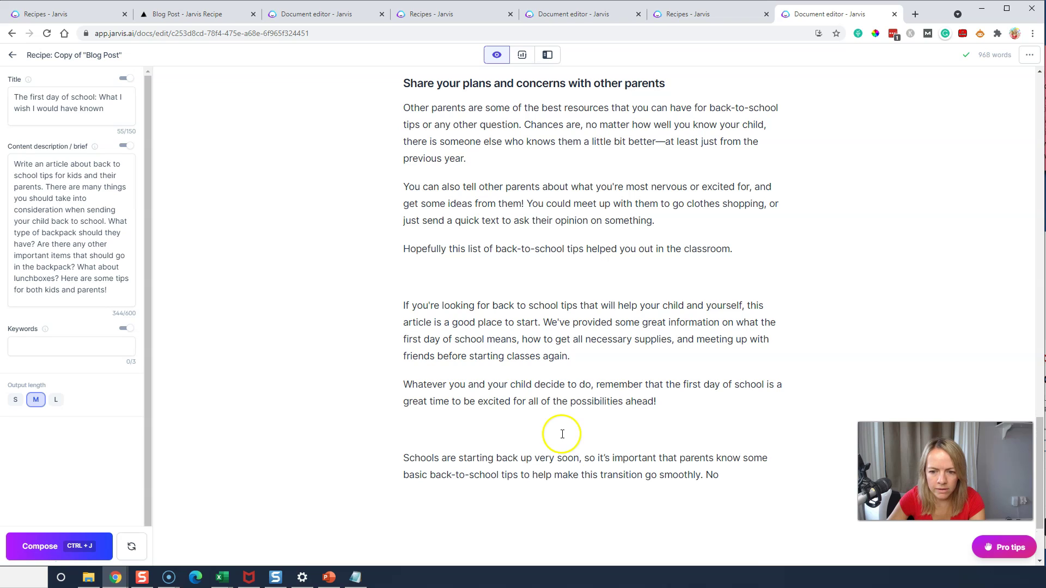
drag(711, 469, 362, 444)
key(BackSpace)
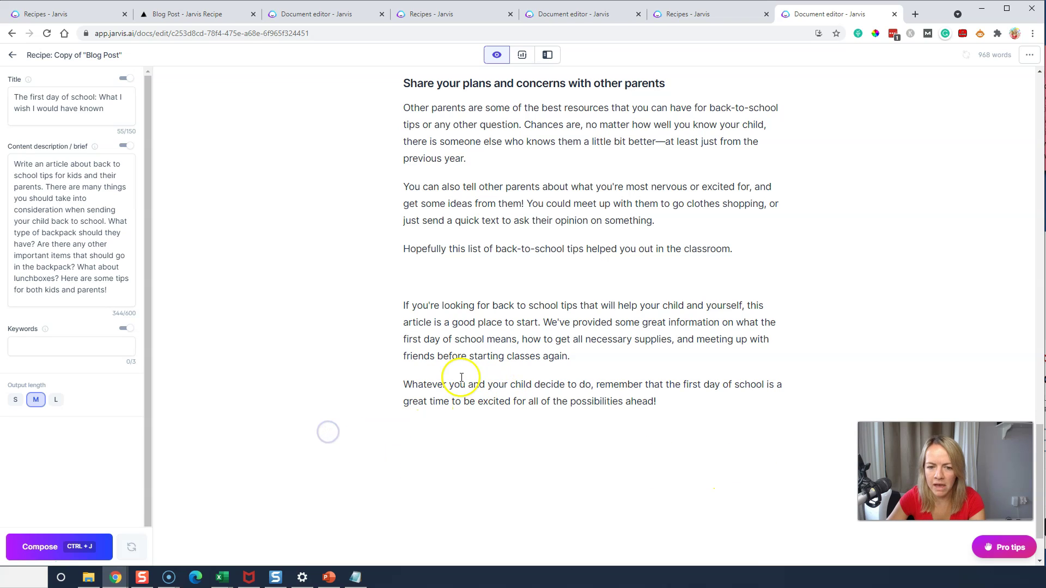
click(687, 401)
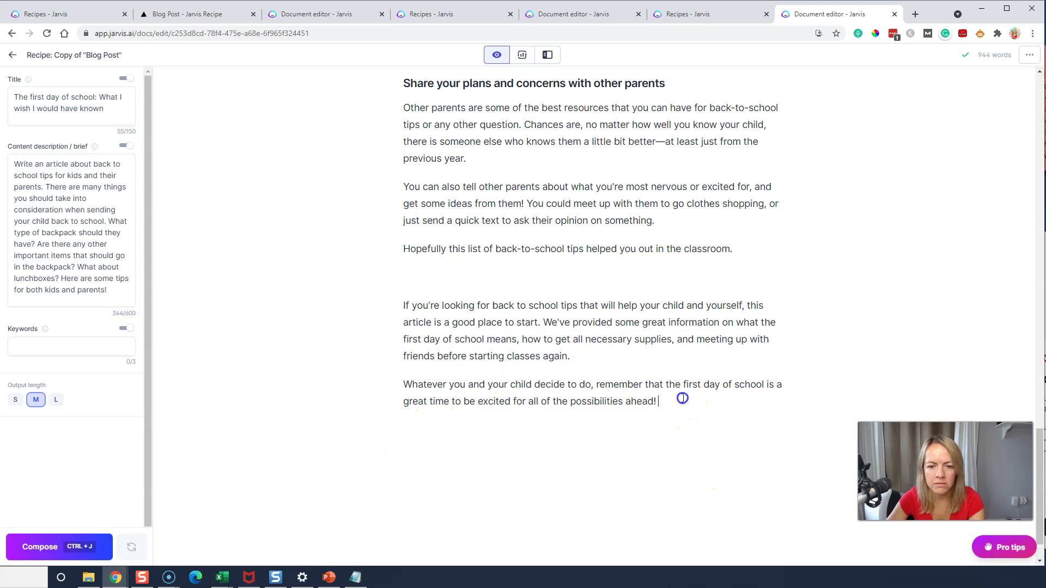
scroll(512, 386, up, 3)
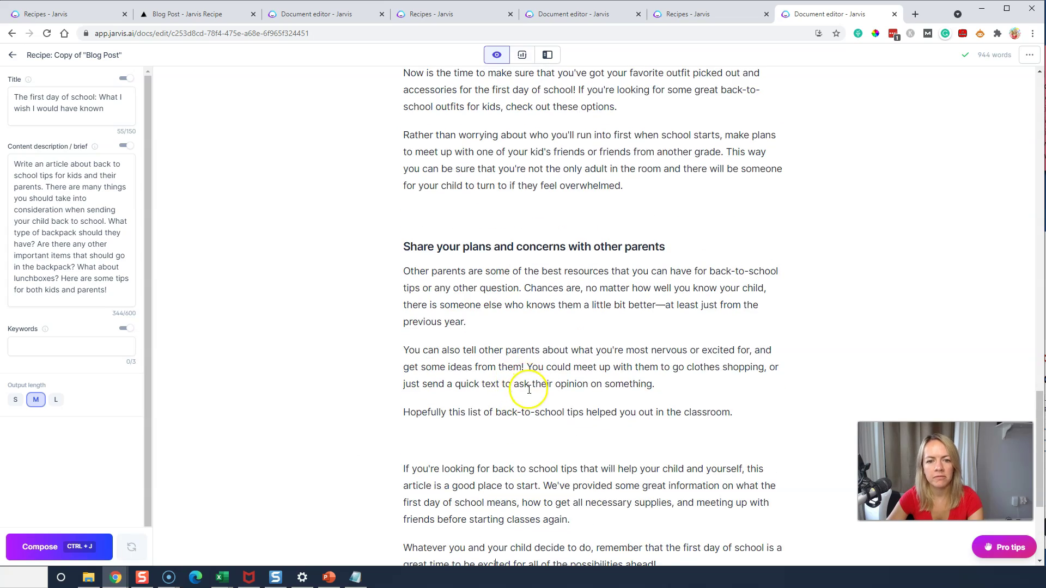
scroll(515, 376, up, 5)
scroll(526, 384, down, 9)
scroll(530, 390, up, 2)
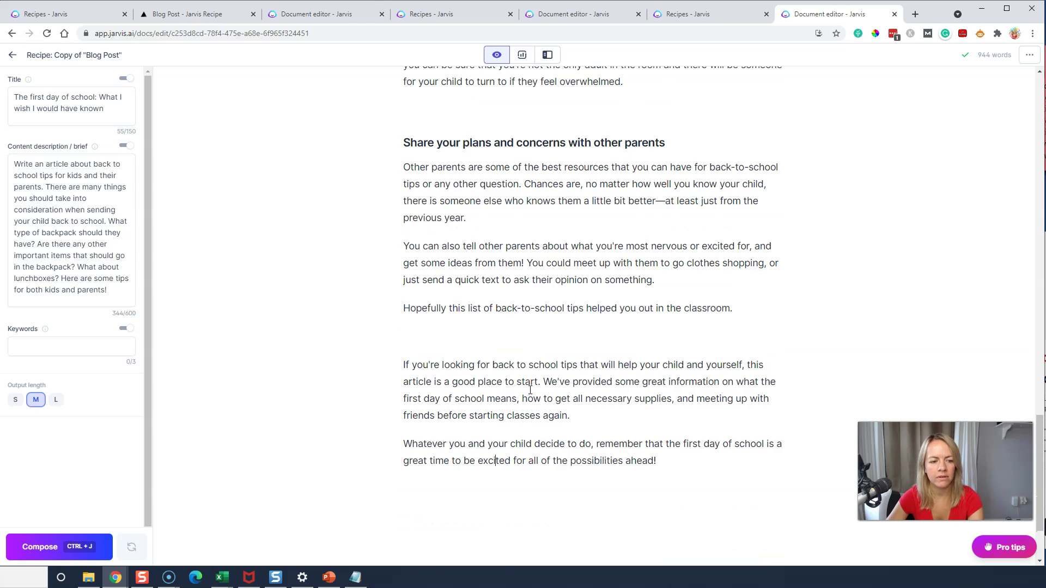
scroll(530, 390, up, 19)
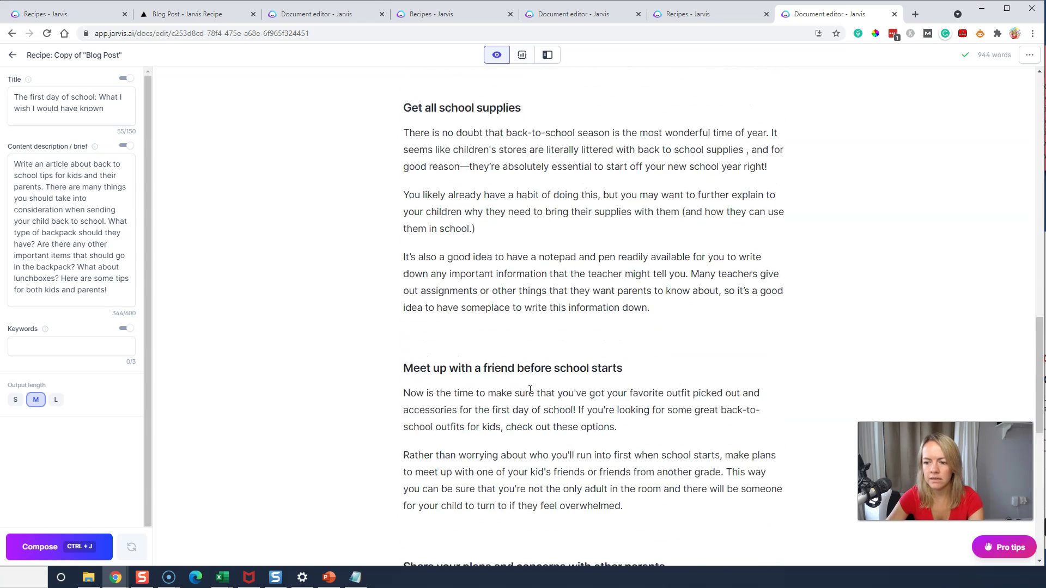
scroll(530, 390, up, 8)
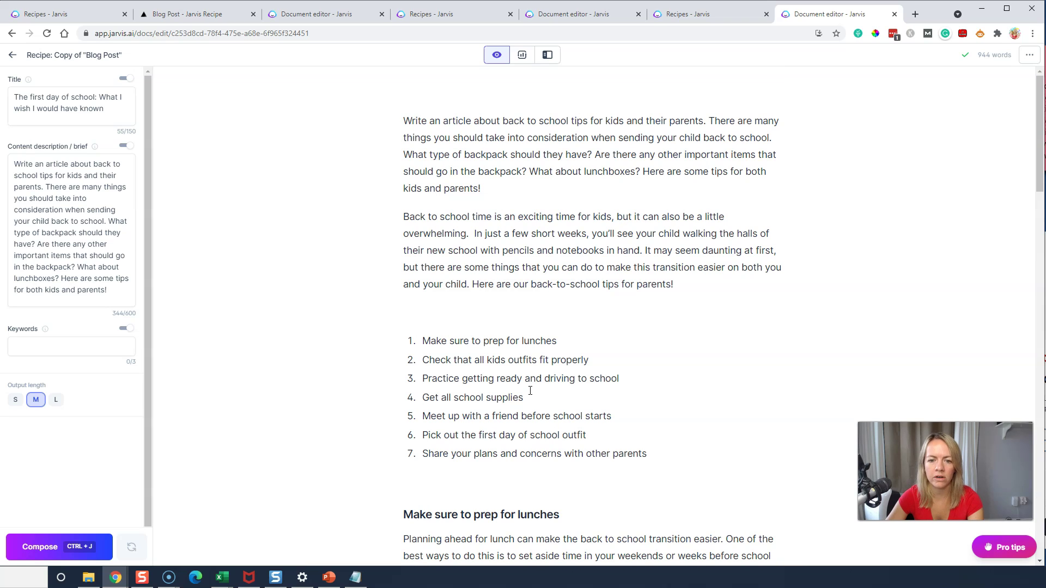
click(535, 391)
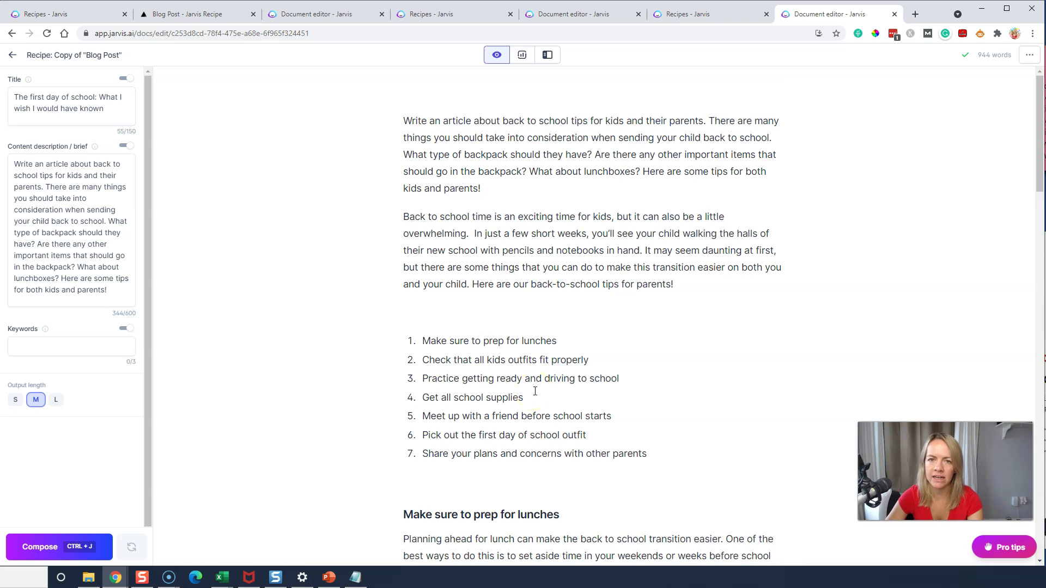
scroll(534, 386, down, 6)
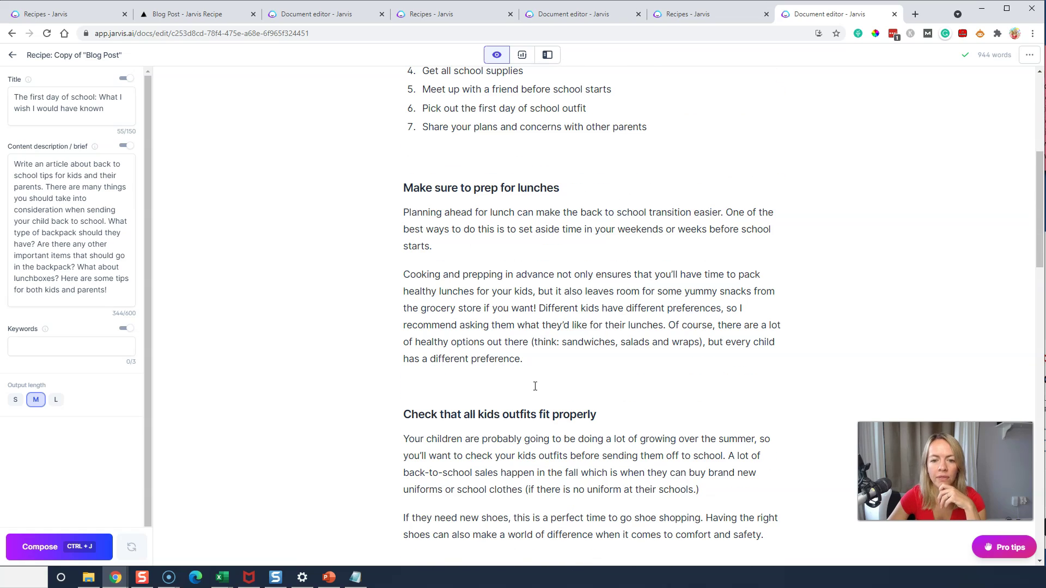
scroll(535, 387, down, 4)
scroll(535, 386, down, 11)
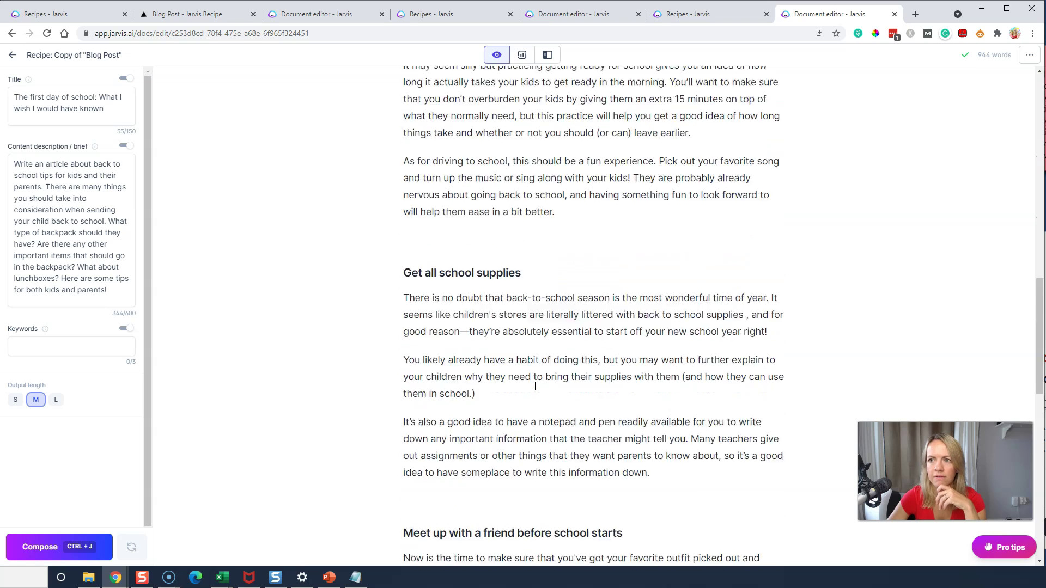
scroll(535, 386, down, 2)
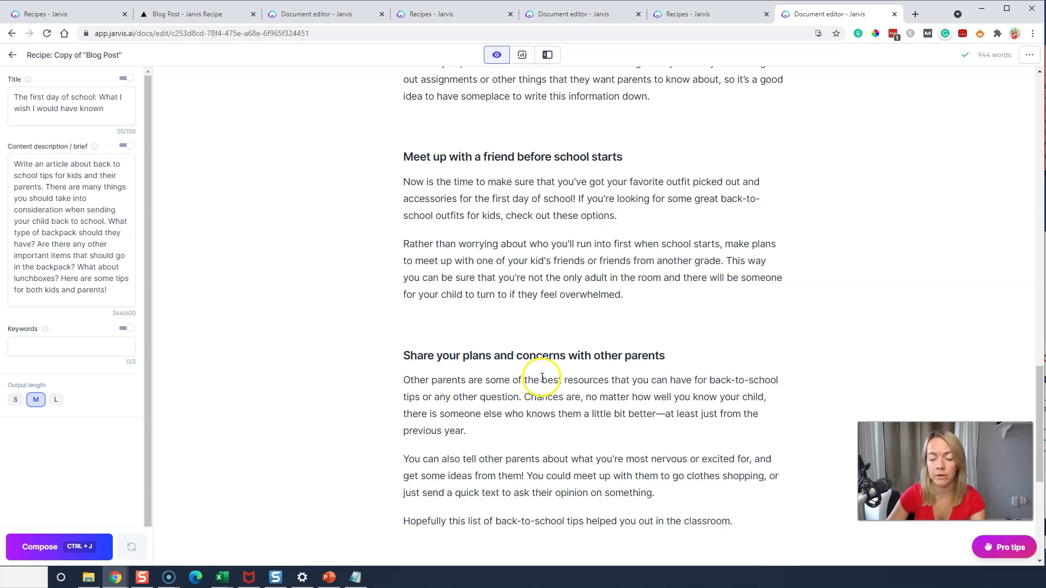
scroll(539, 384, down, 1)
scroll(543, 383, down, 4)
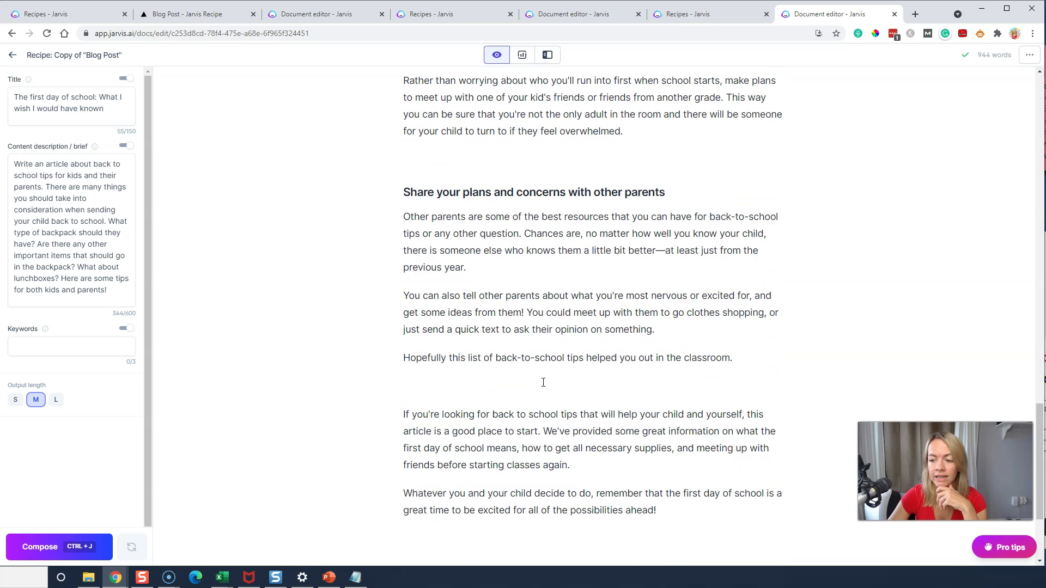
- Insert a 'Conclusion' H2 heading on a new line before the closing paragraphs
scroll(548, 384, up, 3)
click(442, 432)
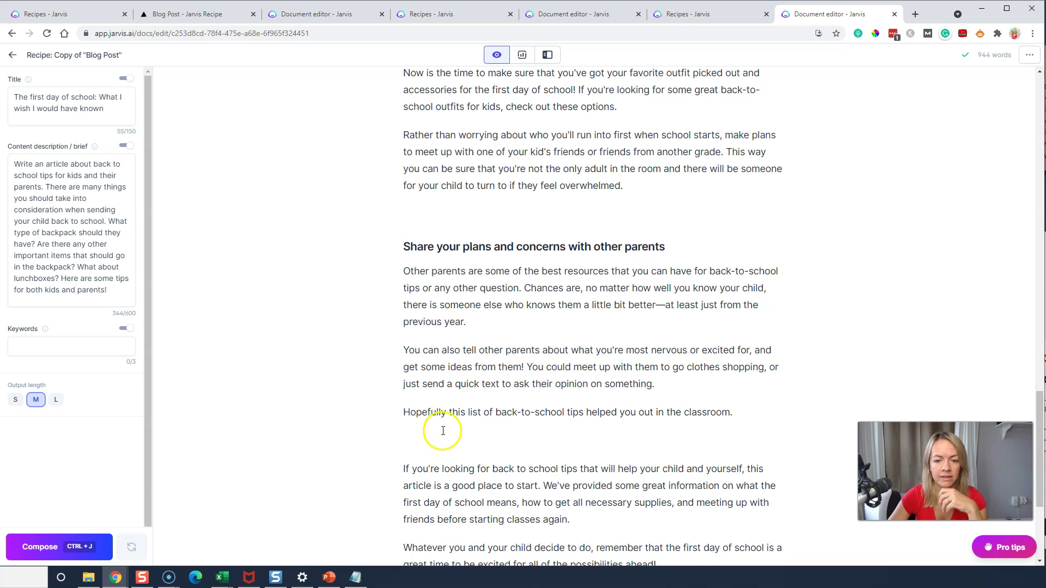
key(Return)
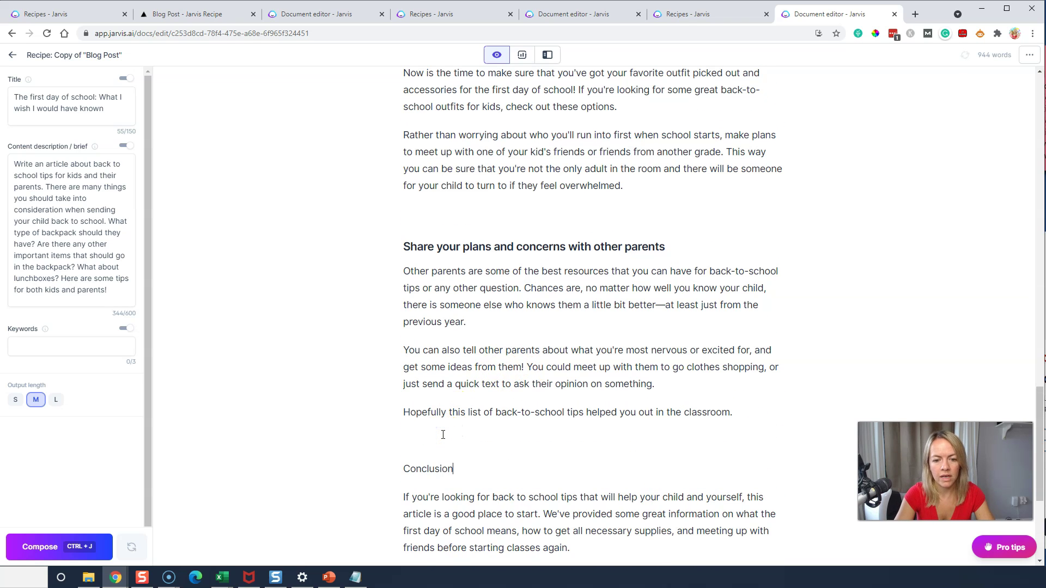
text(Conclusion)
scroll(443, 434, down, 3)
double_click(426, 305)
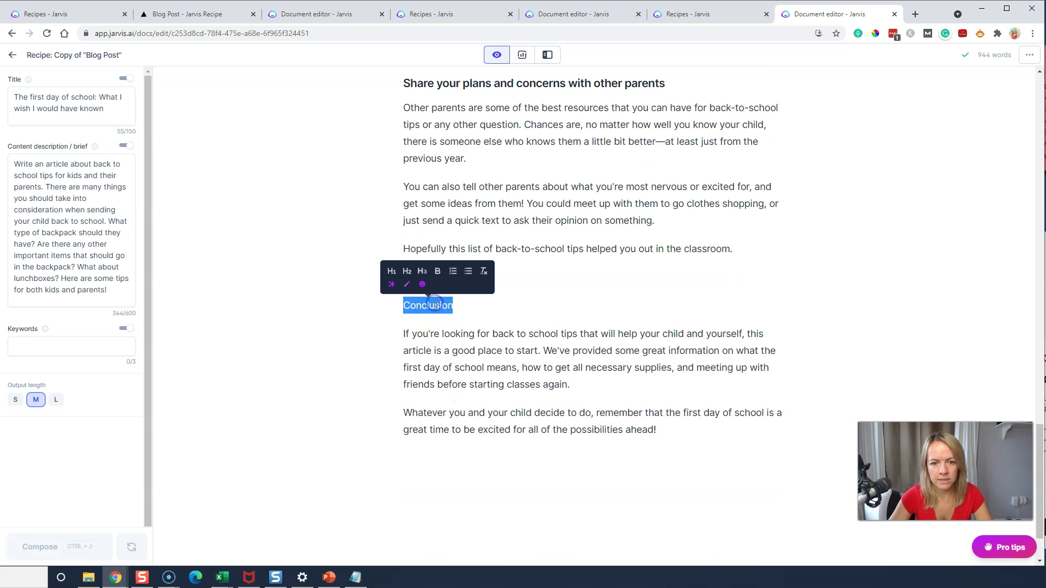
click(413, 278)
click(509, 311)
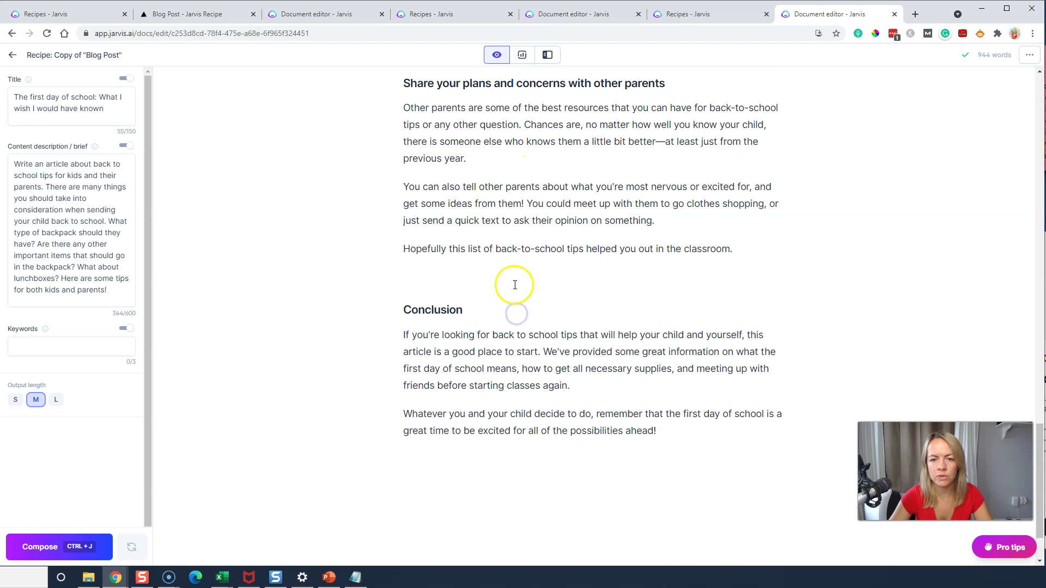
- Select the whole 'Meet up with a friend' heading line
scroll(528, 357, up, 1)
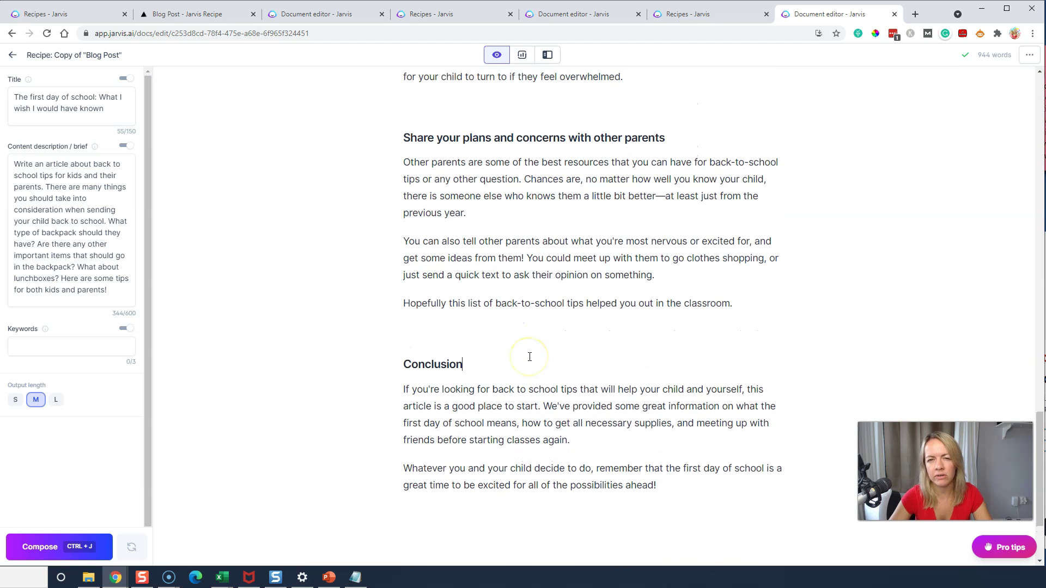
click(427, 363)
scroll(436, 164, up, 6)
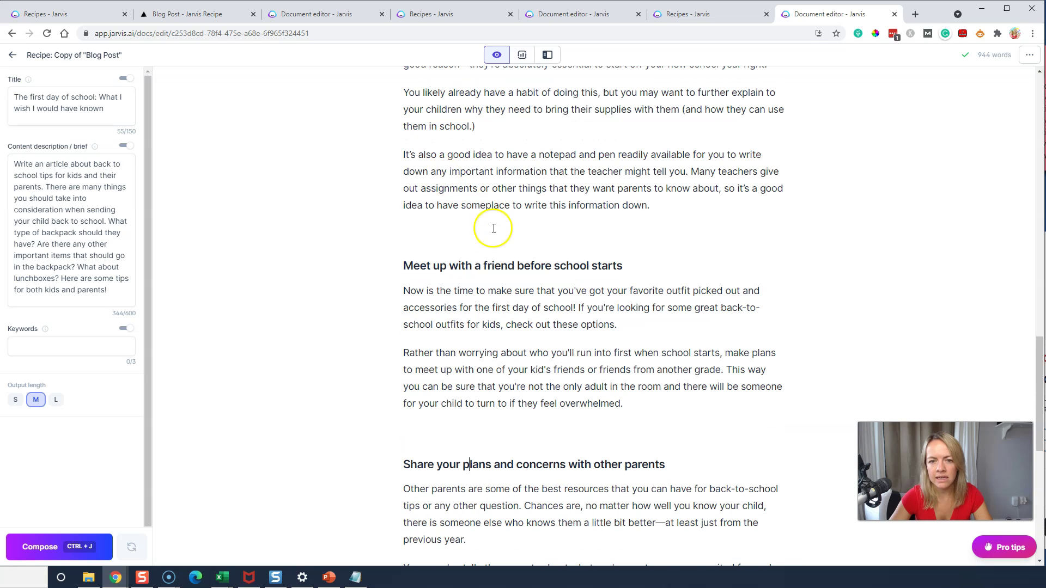
click(497, 254)
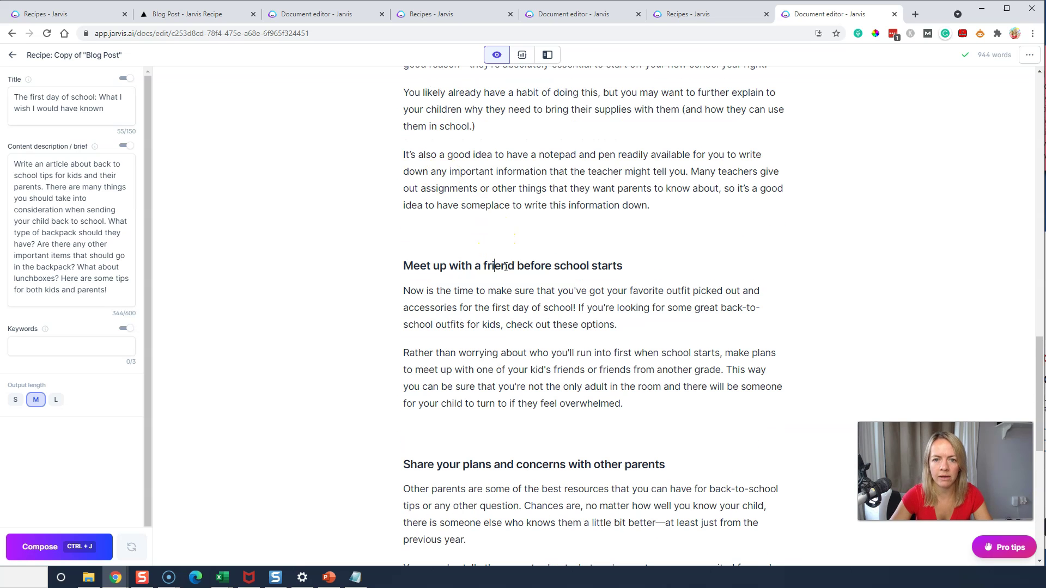
triple_click(505, 266)
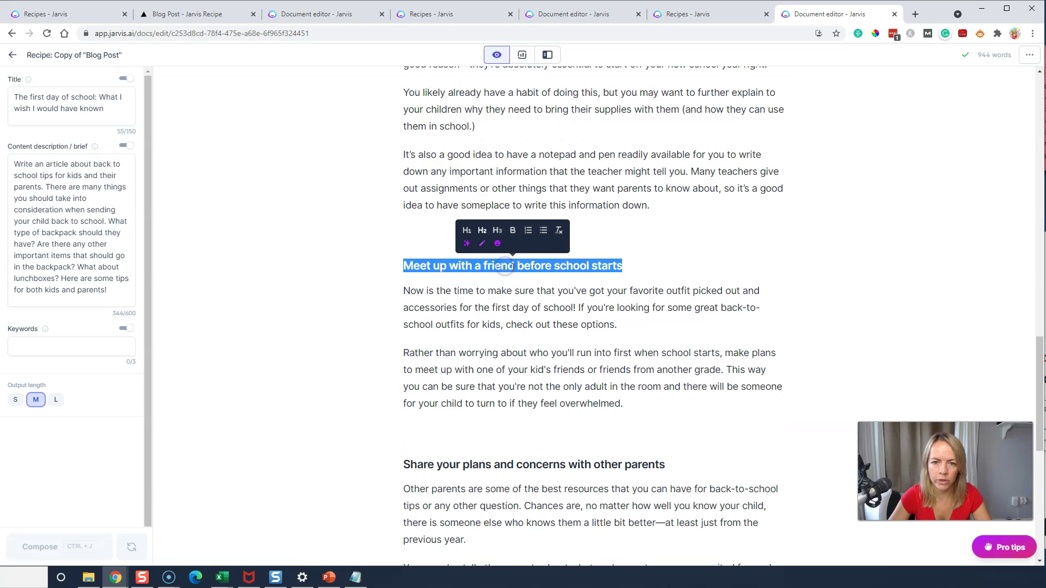
scroll(512, 267, up, 8)
scroll(516, 268, up, 7)
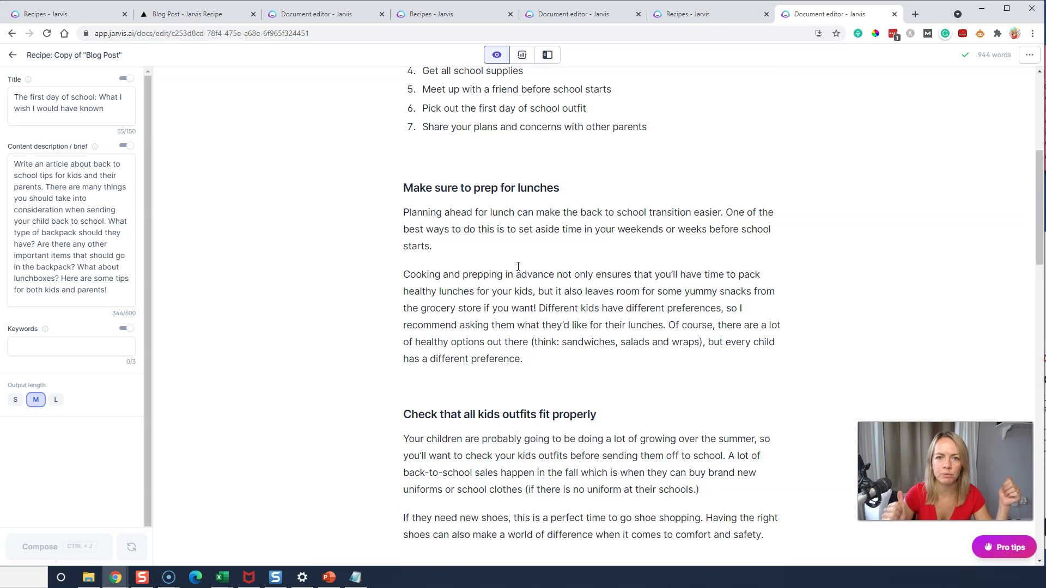
scroll(518, 266, up, 4)
drag(334, 227, 672, 322)
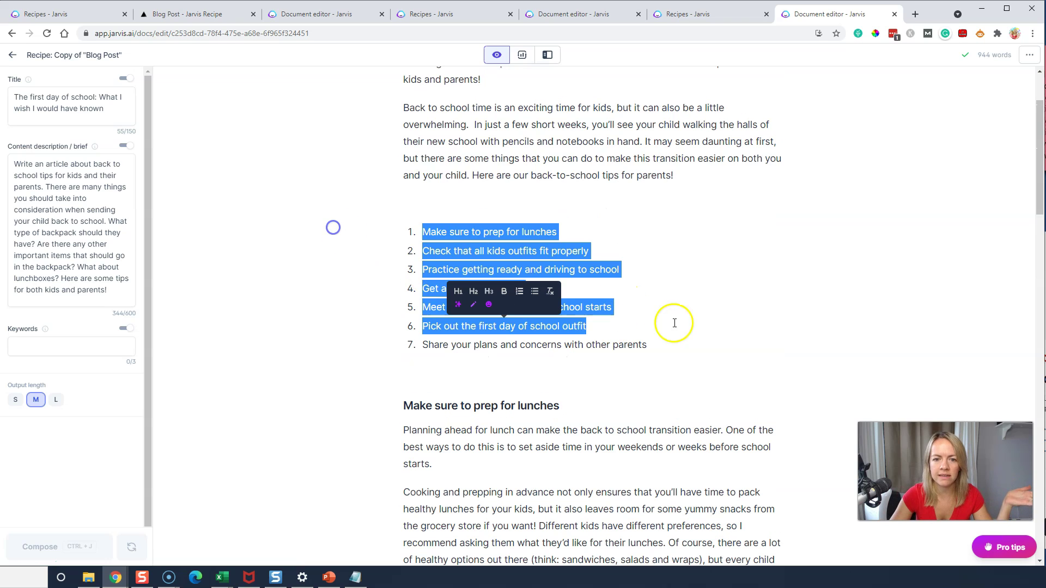
click(722, 323)
scroll(722, 323, down, 2)
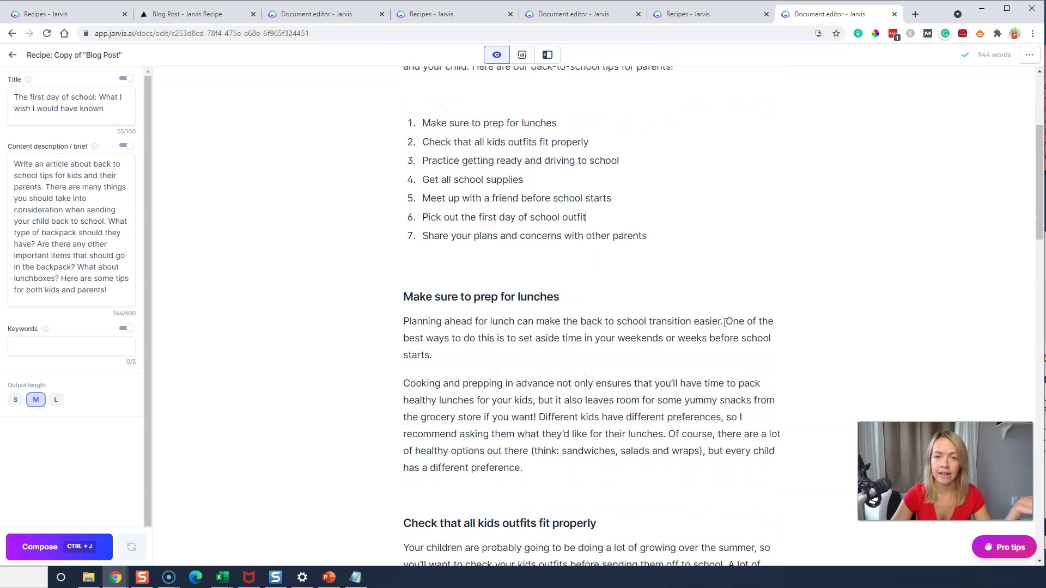
scroll(724, 323, up, 2)
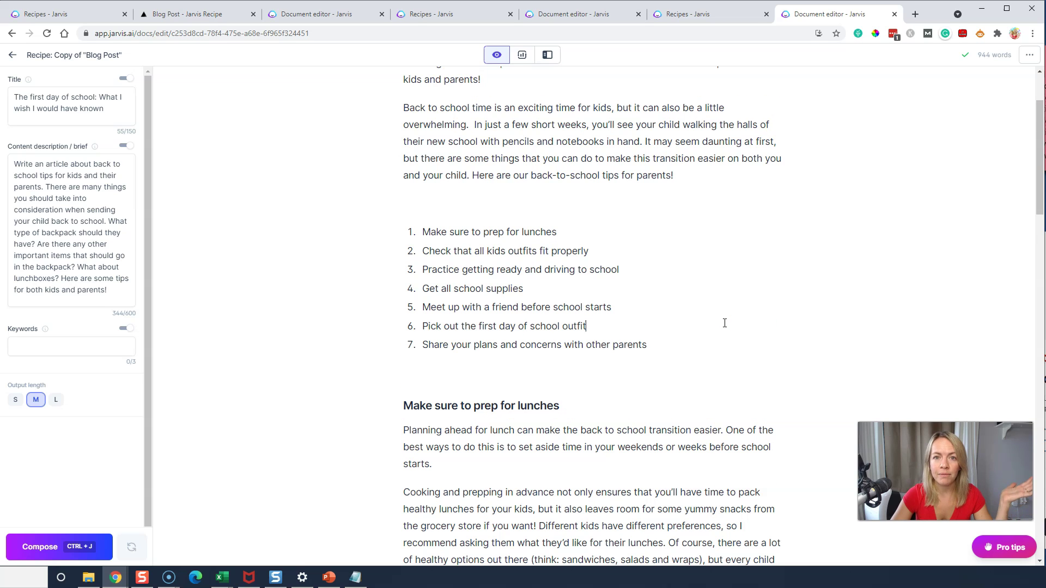
scroll(724, 323, up, 2)
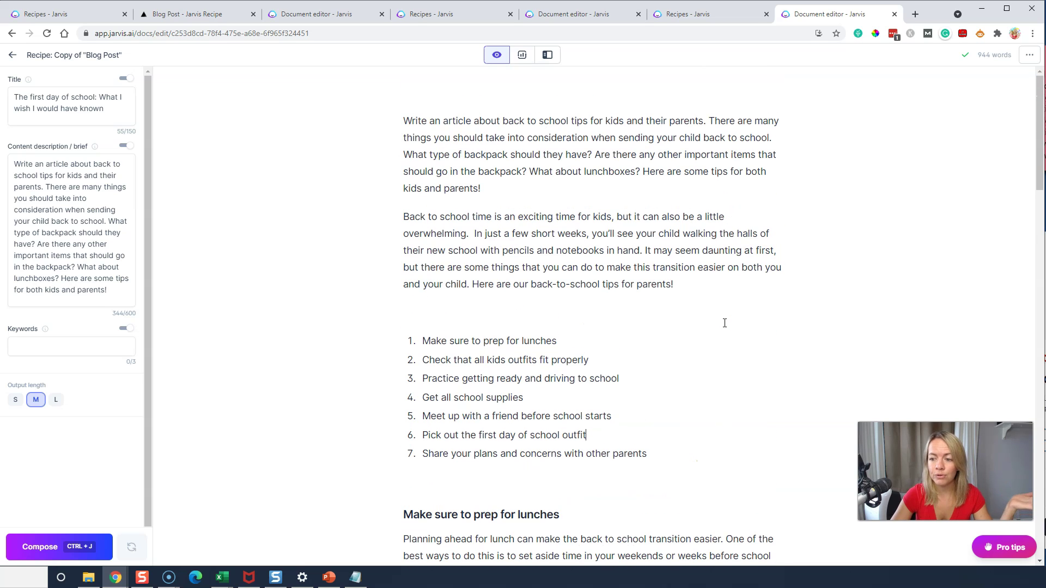